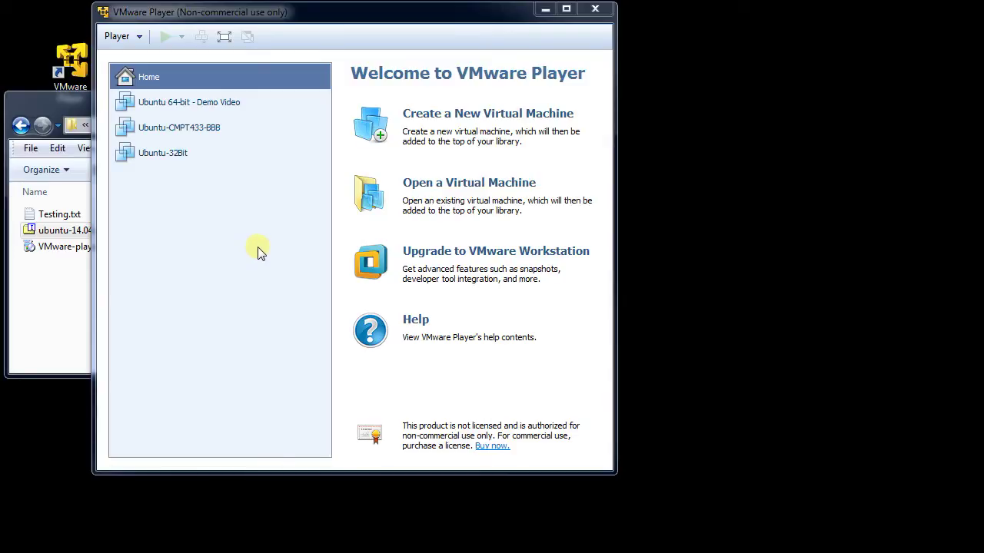
Open the settings of the Ubuntu 64-bit - Demo Video virtual machine and set its memory to 2896 MB.
click(221, 104)
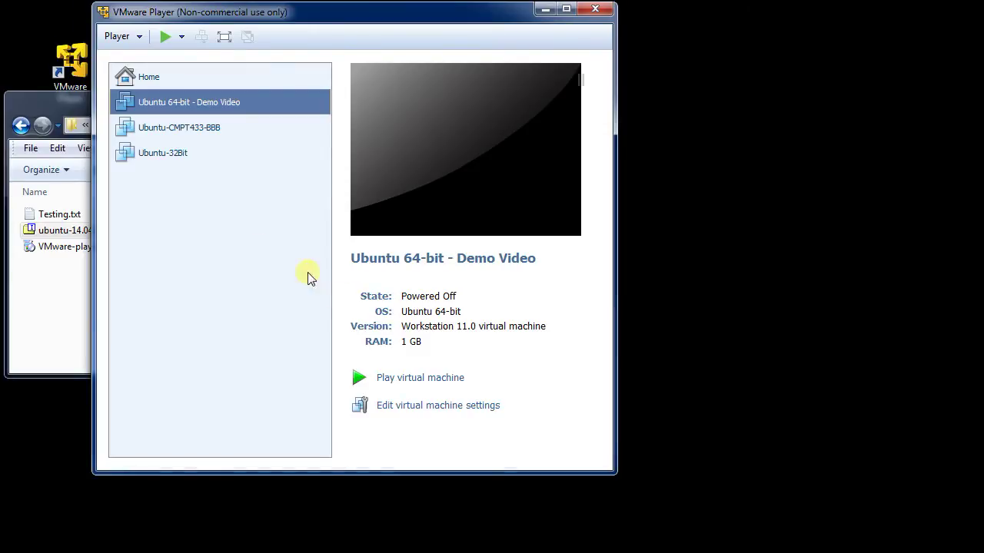
click(403, 413)
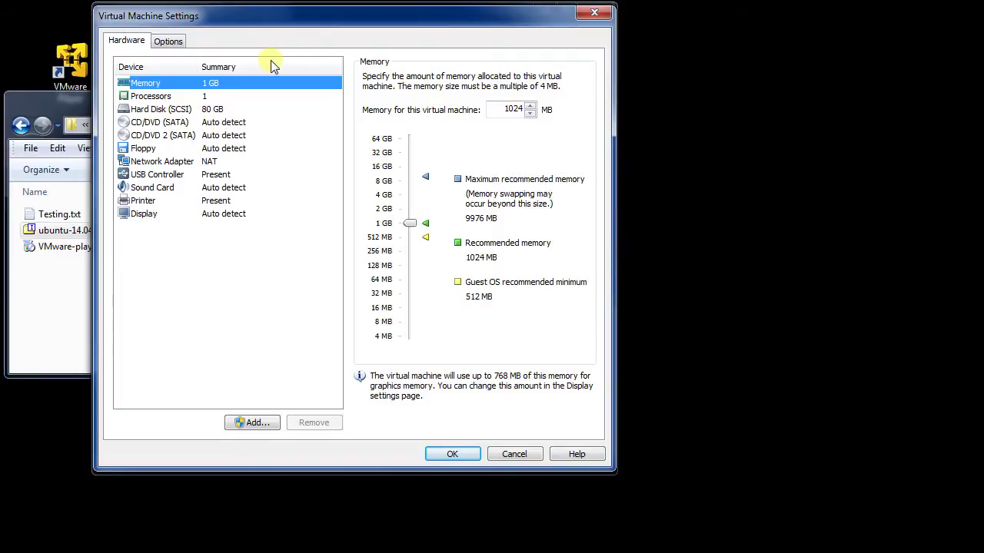
click(411, 226)
drag(412, 224, 413, 199)
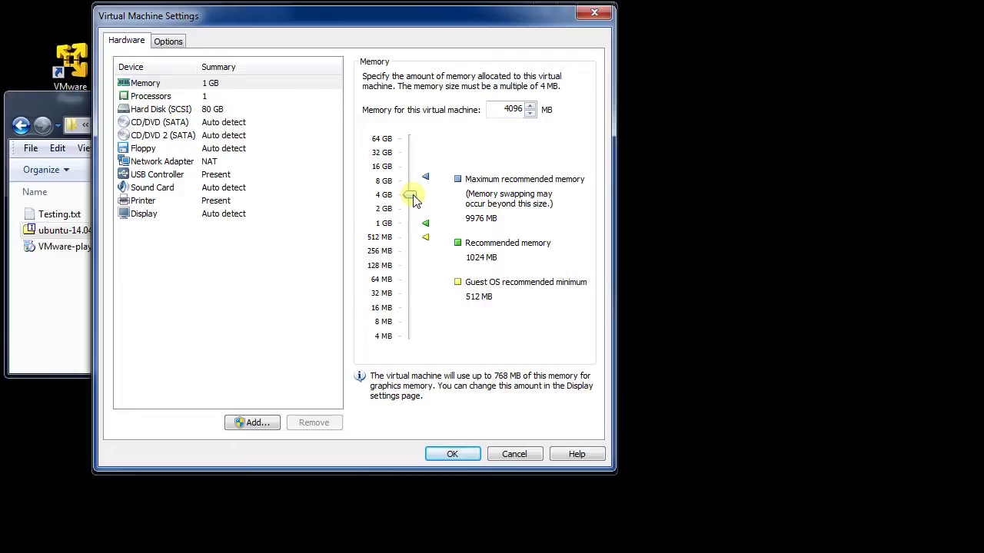
drag(414, 199, 412, 208)
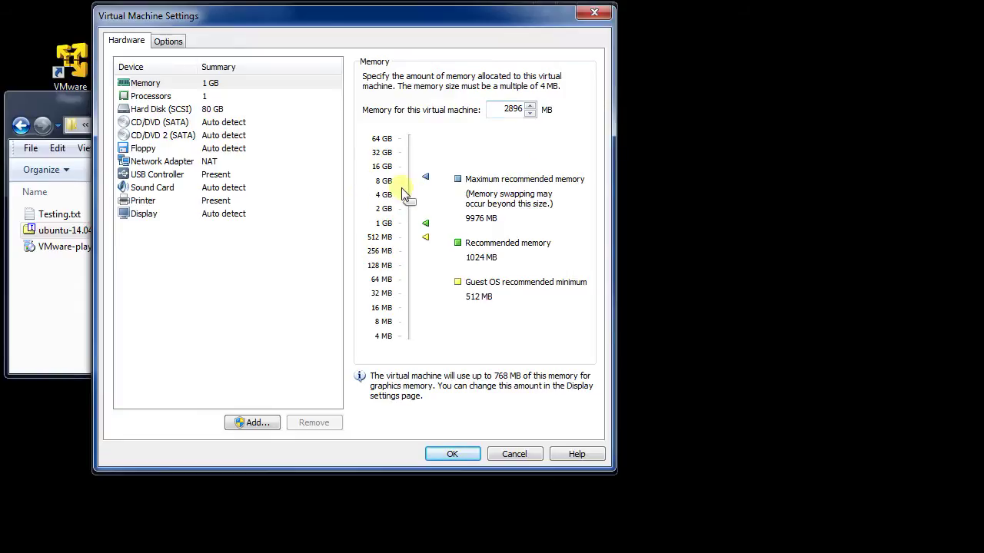
Set the virtual machine's number of processor cores to 4.
click(203, 96)
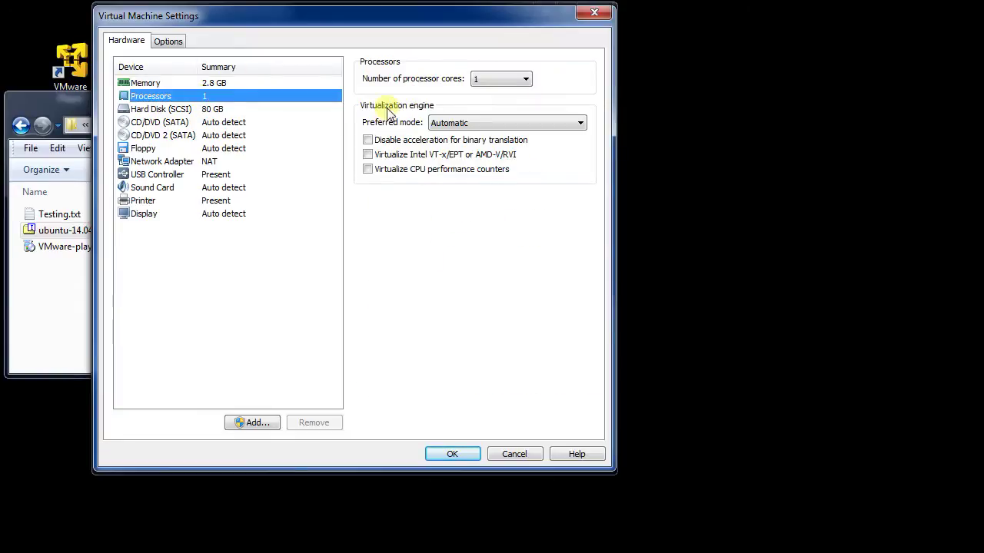
click(524, 80)
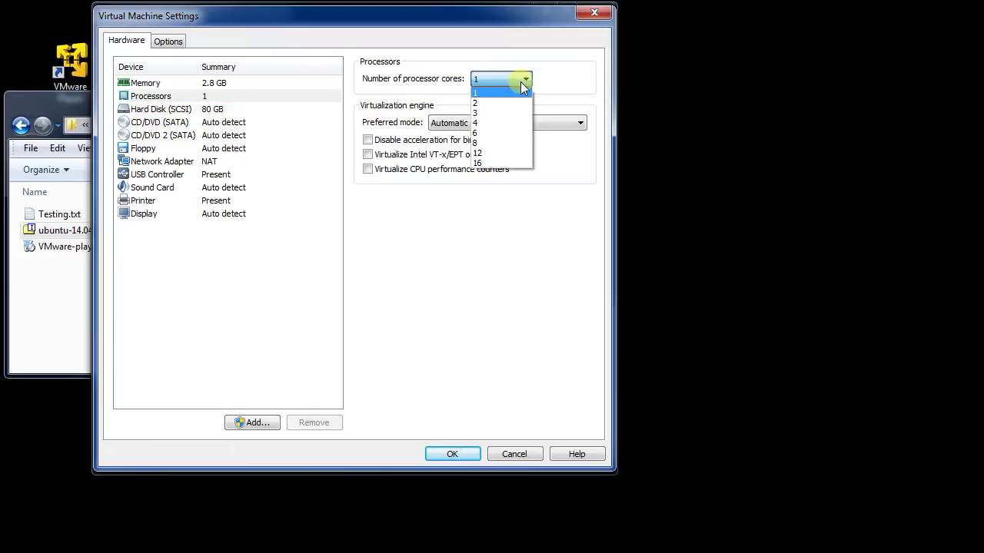
click(501, 131)
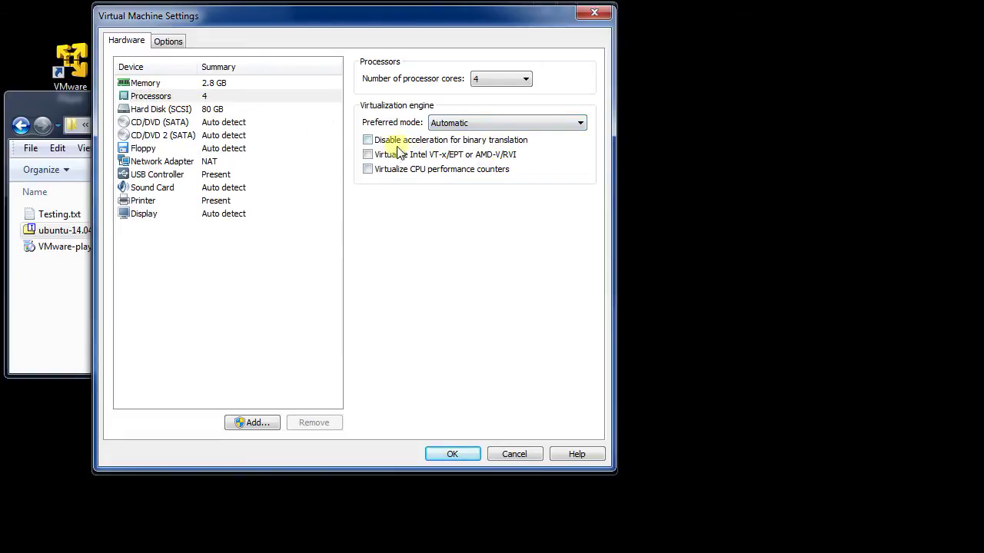
Review the hard disk, floppy, network adapter and display settings, and save the virtual machine settings.
click(156, 112)
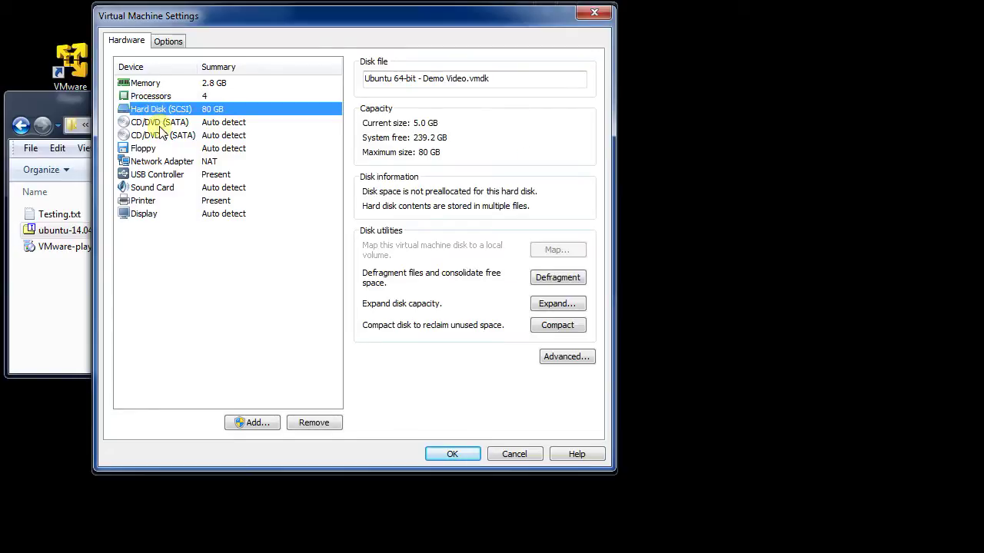
click(199, 150)
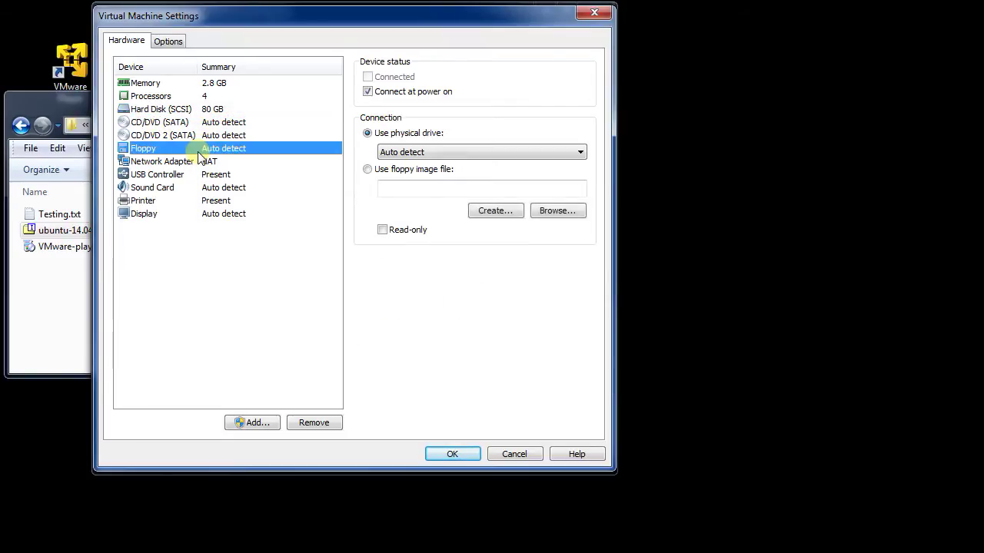
click(193, 161)
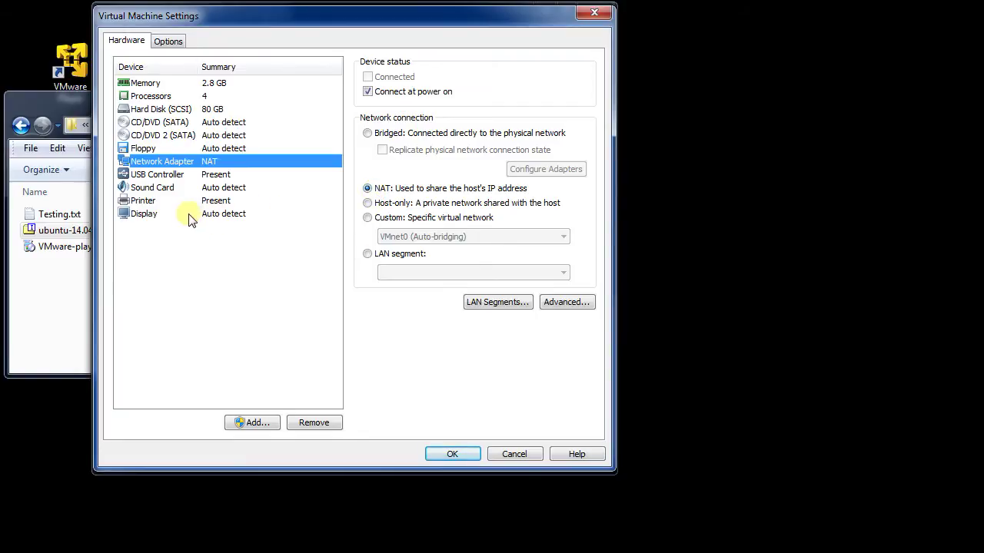
click(143, 213)
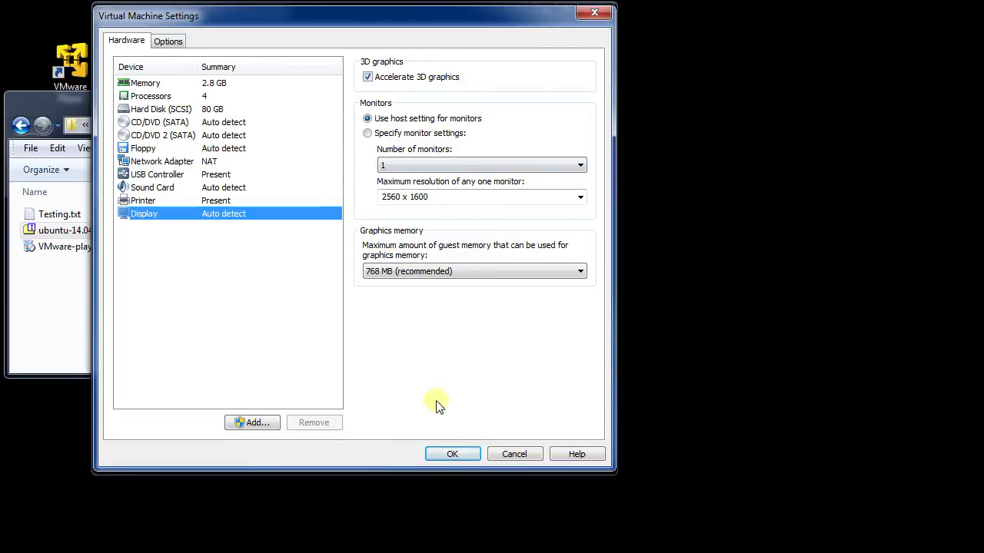
click(451, 455)
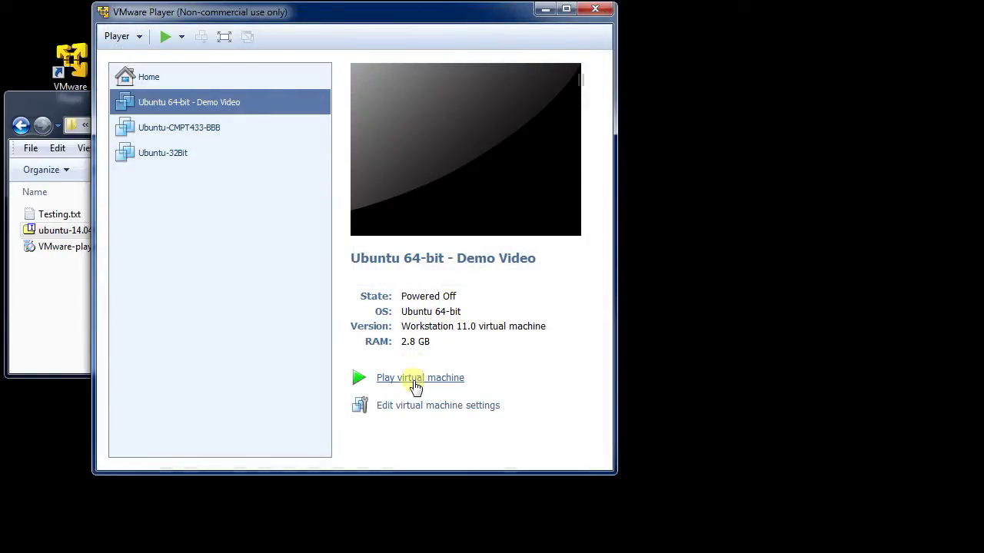
Start the Ubuntu 64-bit - Demo Video virtual machine, agreeing to try connecting device sata0:1 at every power-on.
click(414, 381)
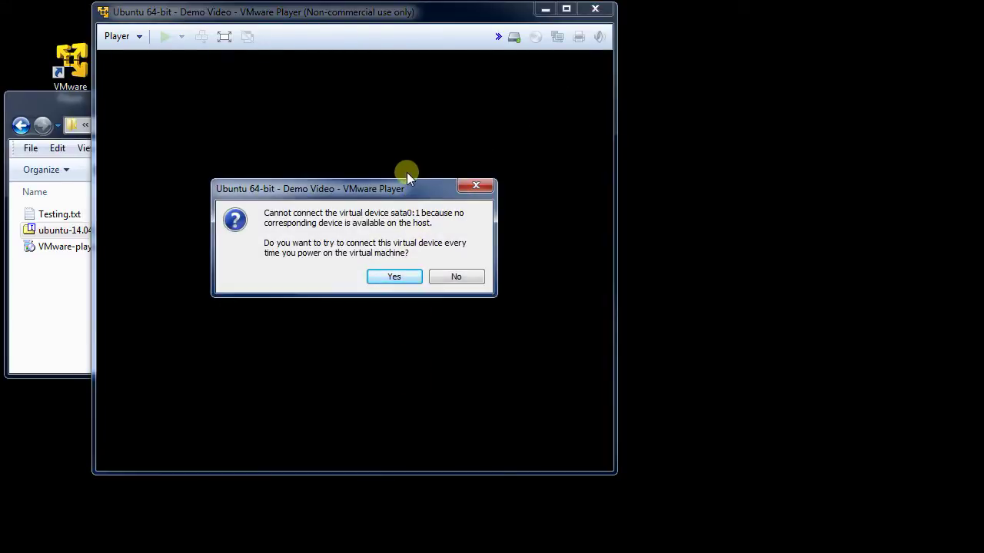
click(393, 280)
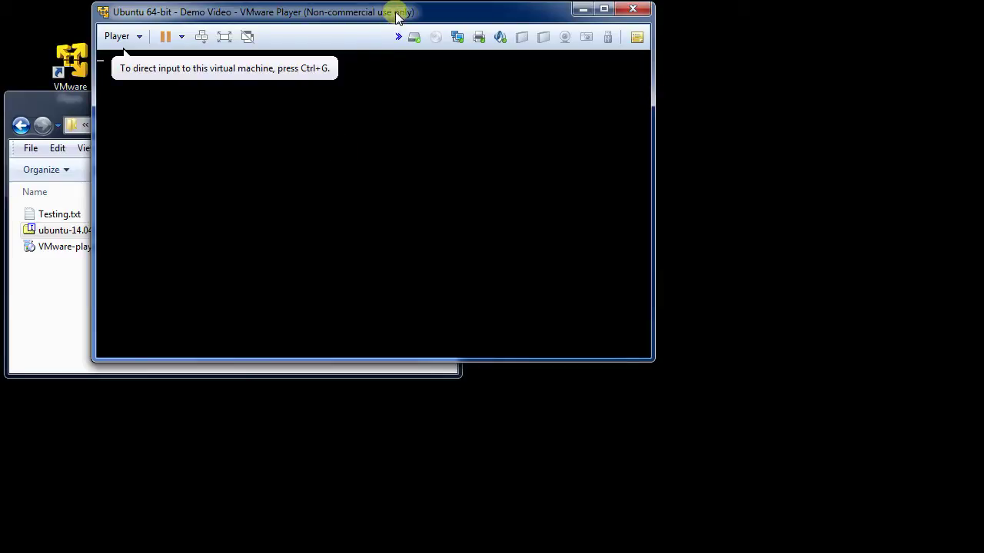
drag(396, 14, 467, 41)
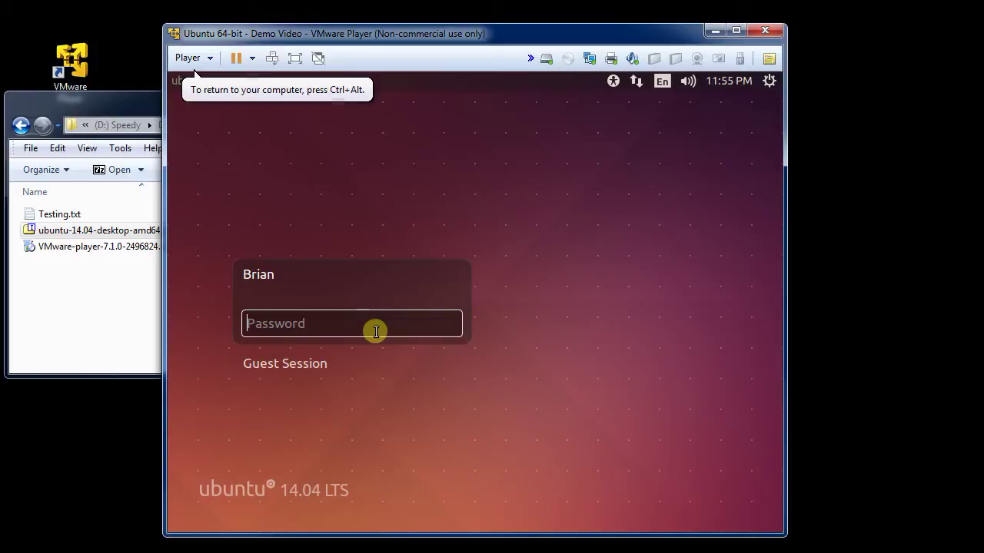
Log in to the Ubuntu desktop with the account password.
text(•••••)
key(Return)
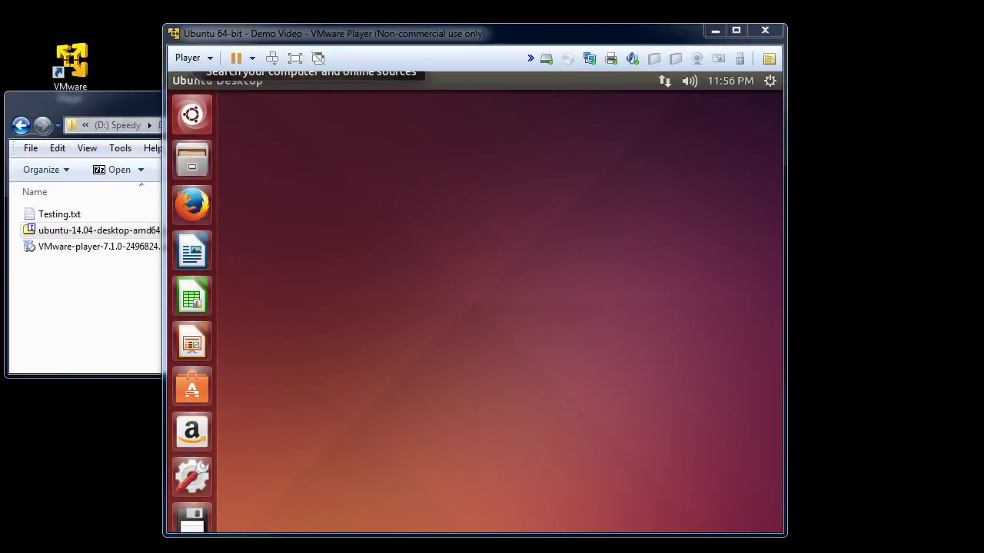
click(334, 38)
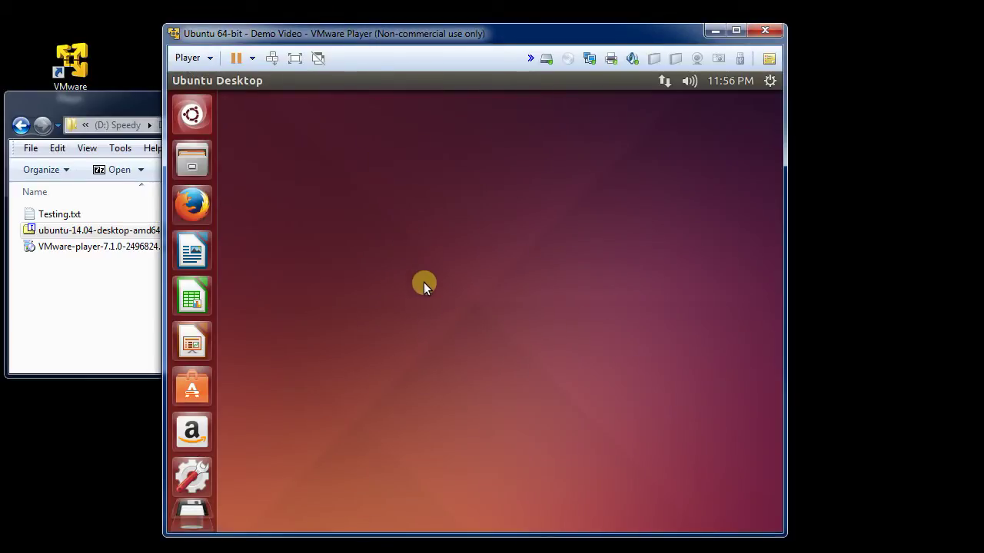
Unlock Ubuntu Software Center, Amazon, LibreOffice Impress, Calc and Writer from the Ubuntu launcher.
right_click(192, 386)
click(238, 407)
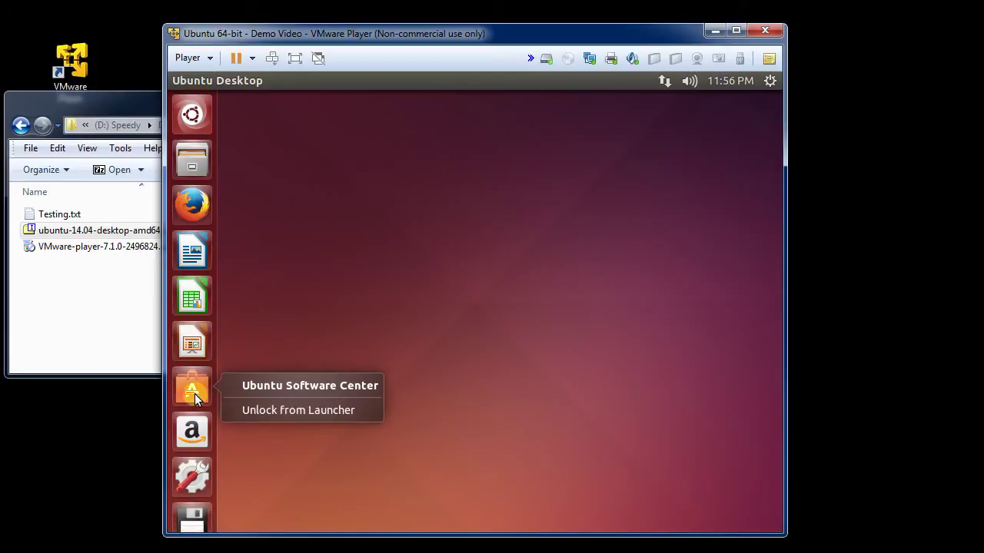
right_click(196, 388)
click(242, 414)
right_click(197, 348)
click(246, 389)
right_click(205, 300)
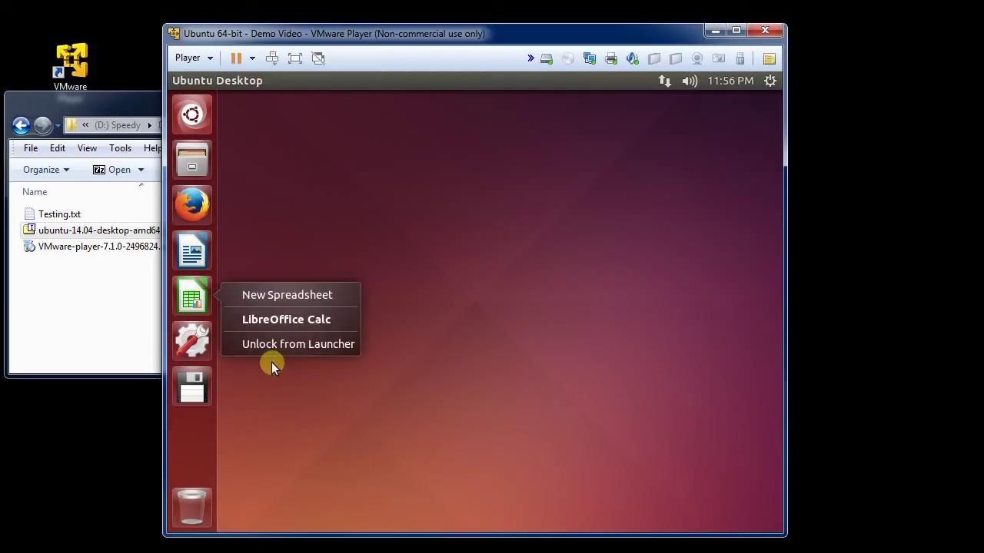
click(271, 355)
right_click(199, 278)
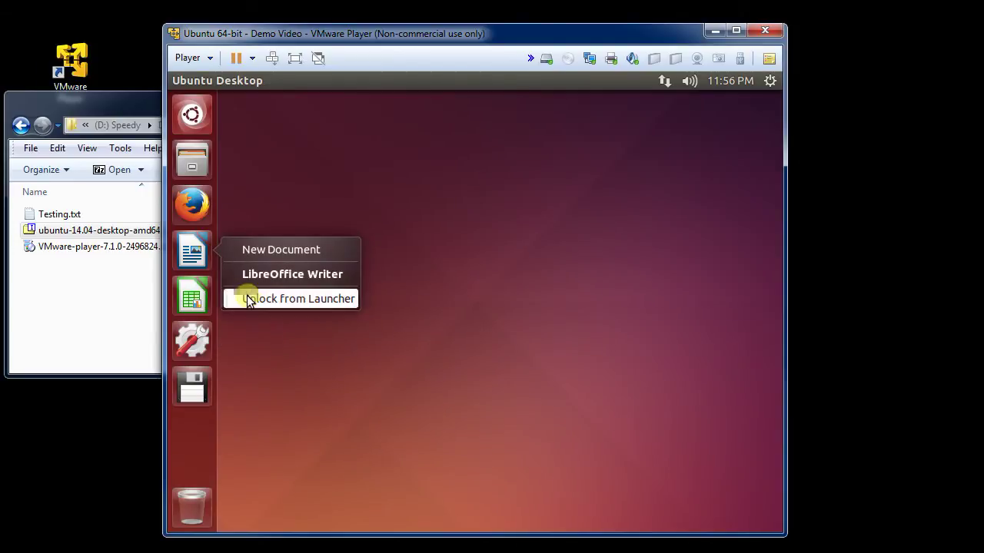
click(247, 296)
right_click(199, 260)
click(261, 299)
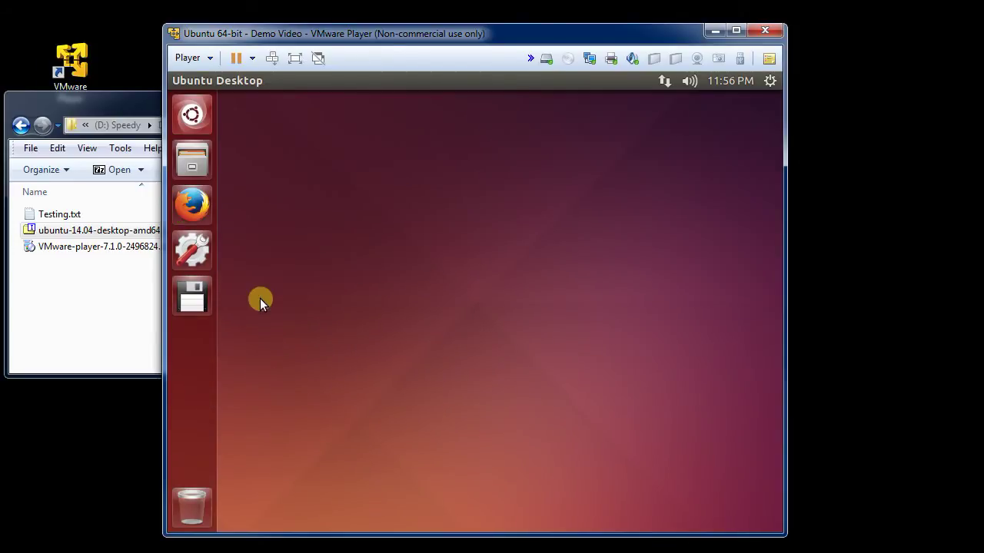
Reposition the virtual machine window and enlarge it in width and height to fill most of the host screen.
drag(482, 36, 376, 20)
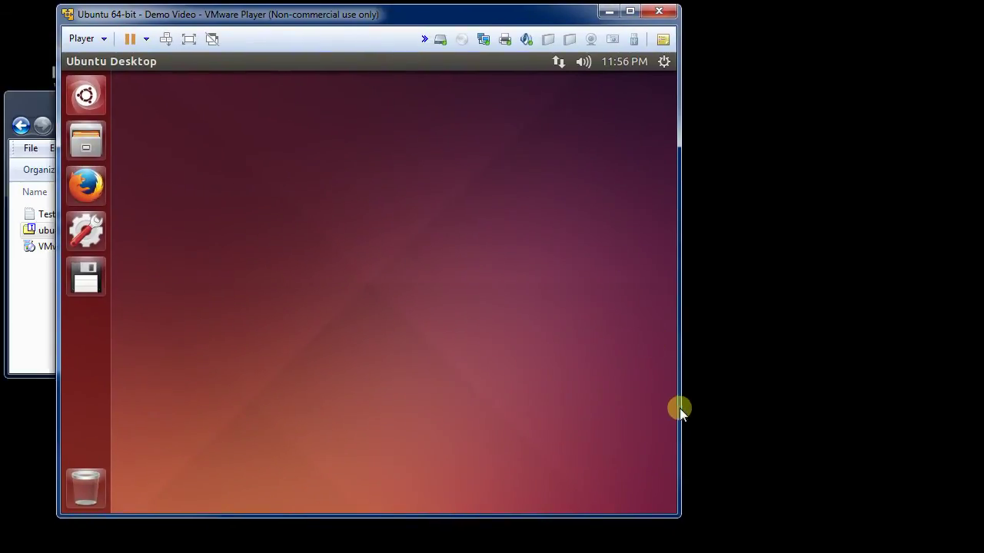
drag(677, 416, 940, 395)
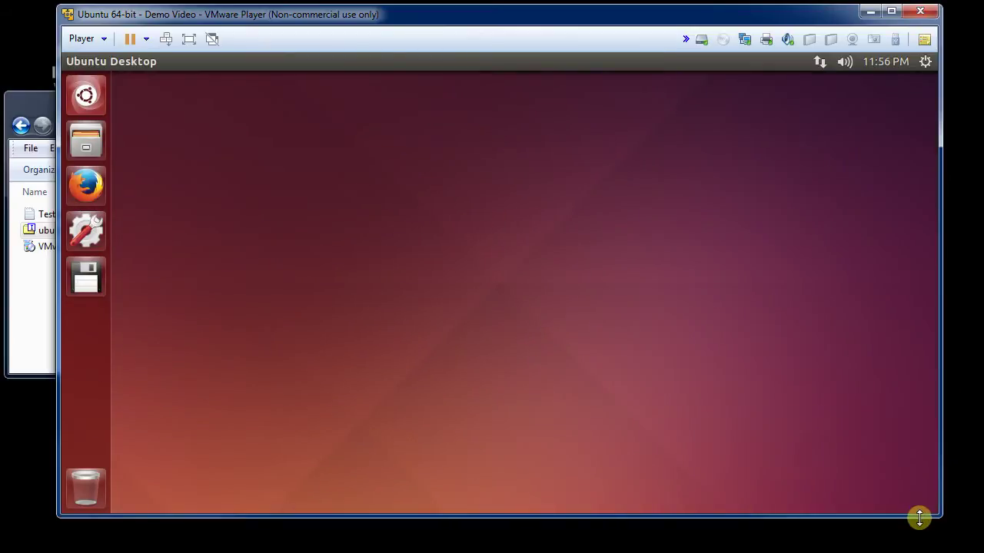
drag(917, 518, 917, 550)
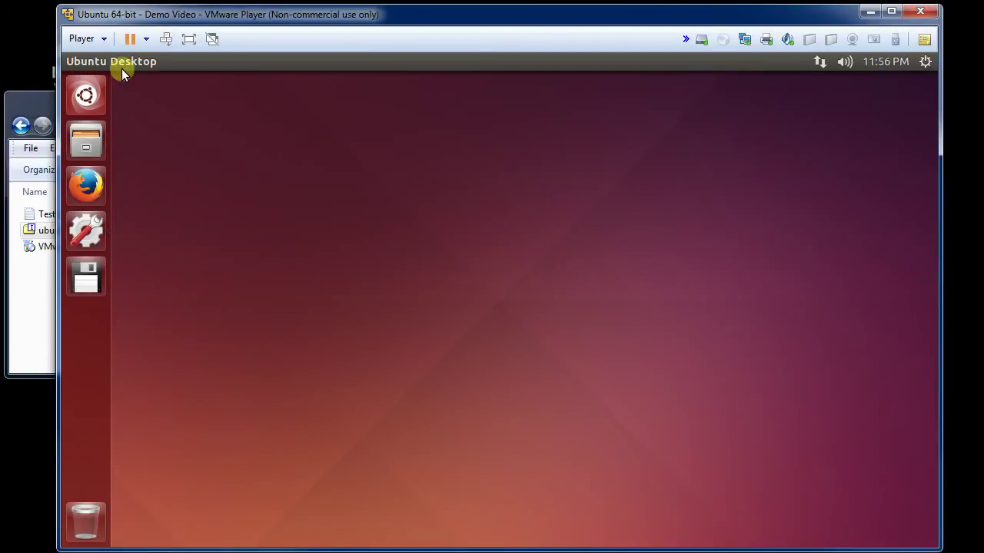
Open the settings of the running virtual machine to view its hardware configuration.
click(107, 42)
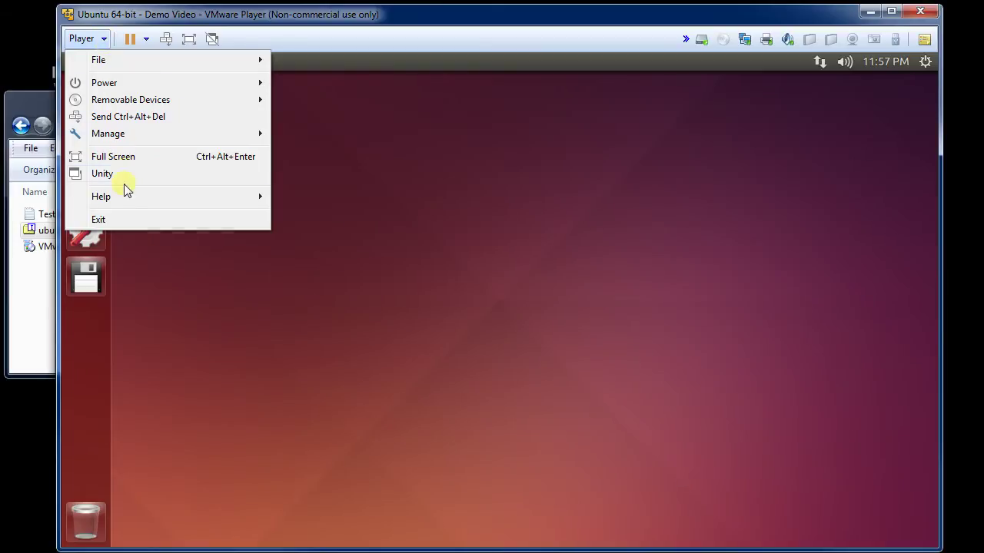
mouse_move(137, 138)
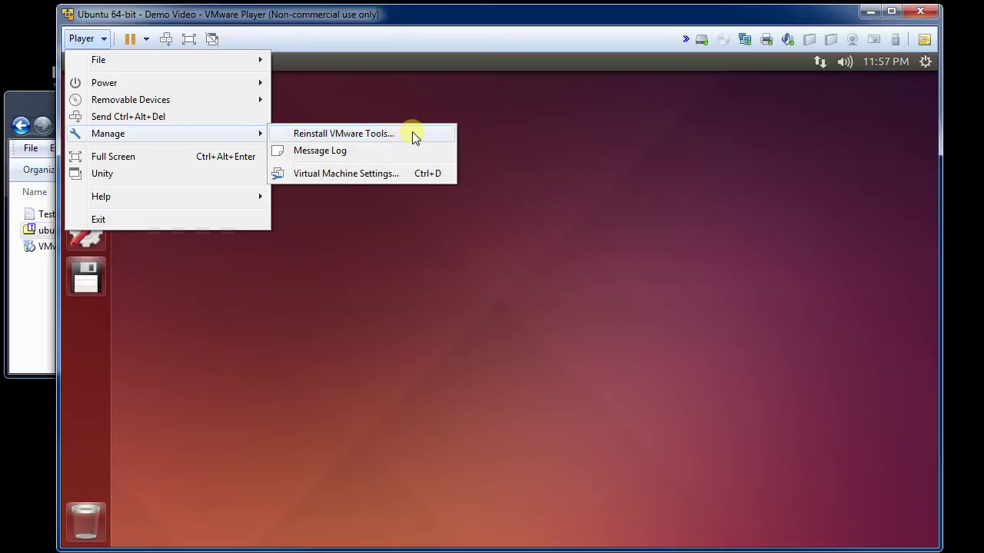
click(418, 174)
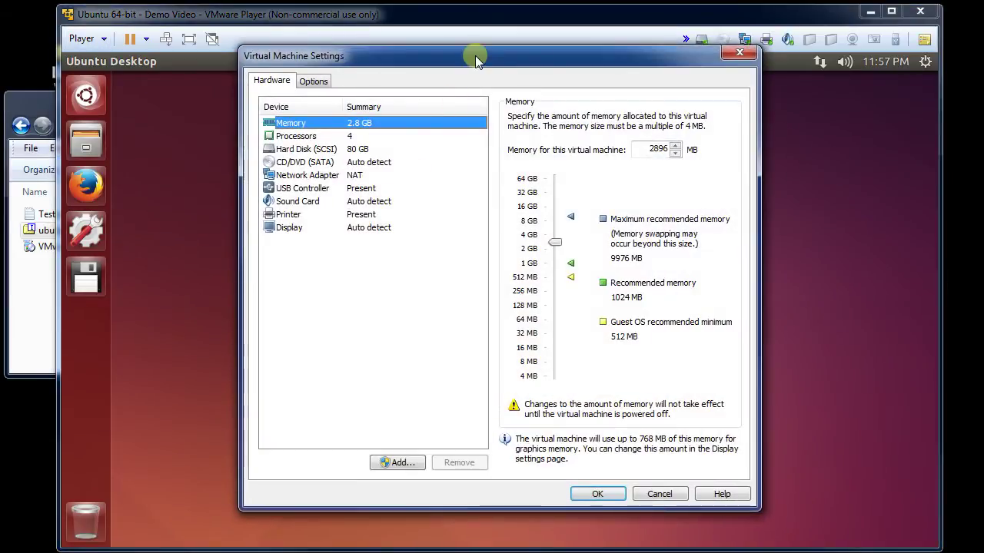
drag(475, 60, 478, 67)
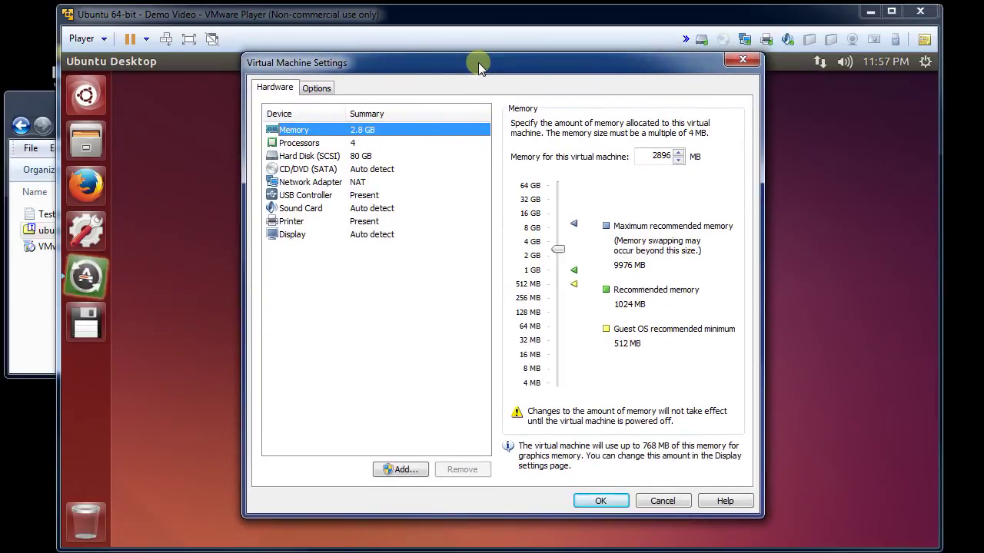
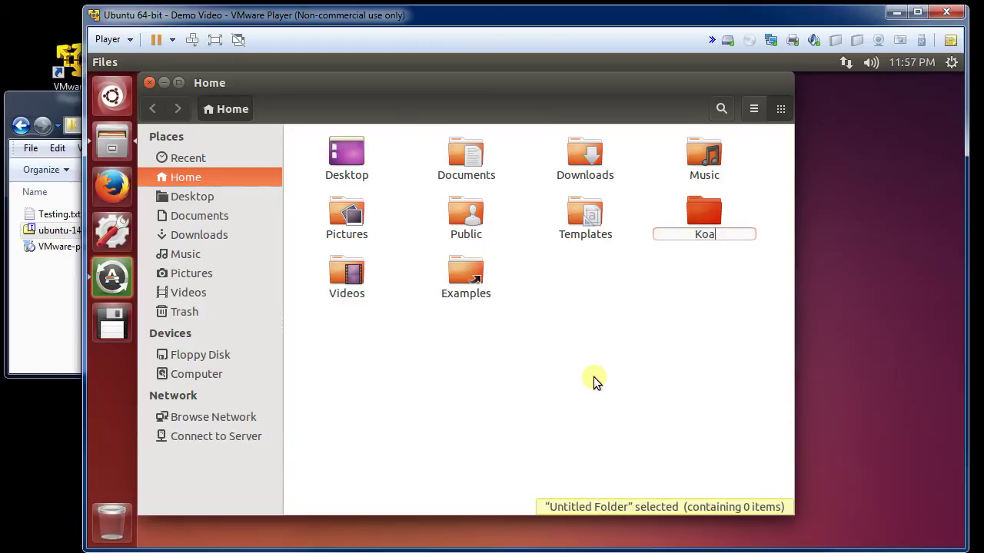
Name the new folder in the Ubuntu home directory Transfer and open it.
key(BackSpace)
key(BackSpace)
key(BackSpace)
text(Transfer)
key(Return)
key(Return)
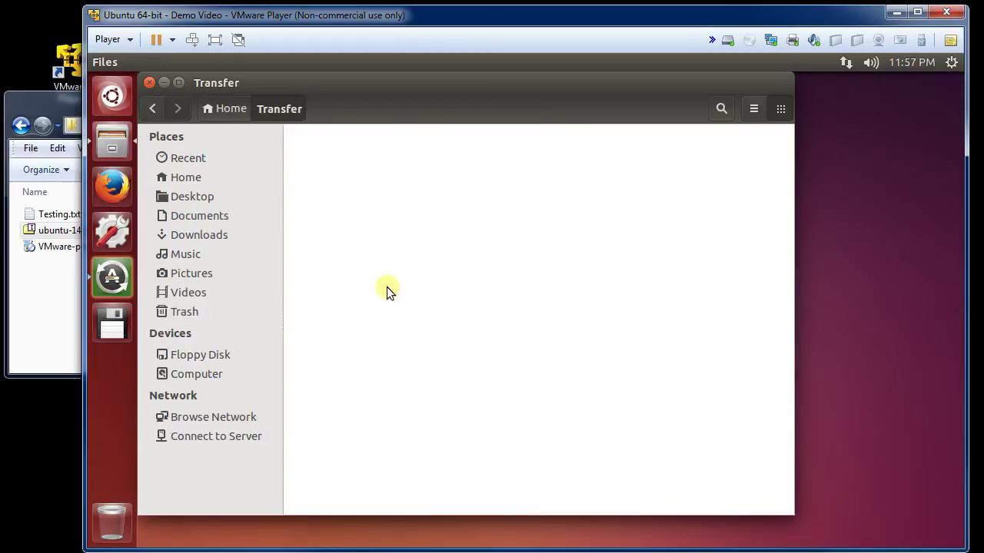
Copy Testing.txt from the host's DemoFiles folder into the Transfer folder in the Ubuntu virtual machine.
click(62, 103)
click(50, 216)
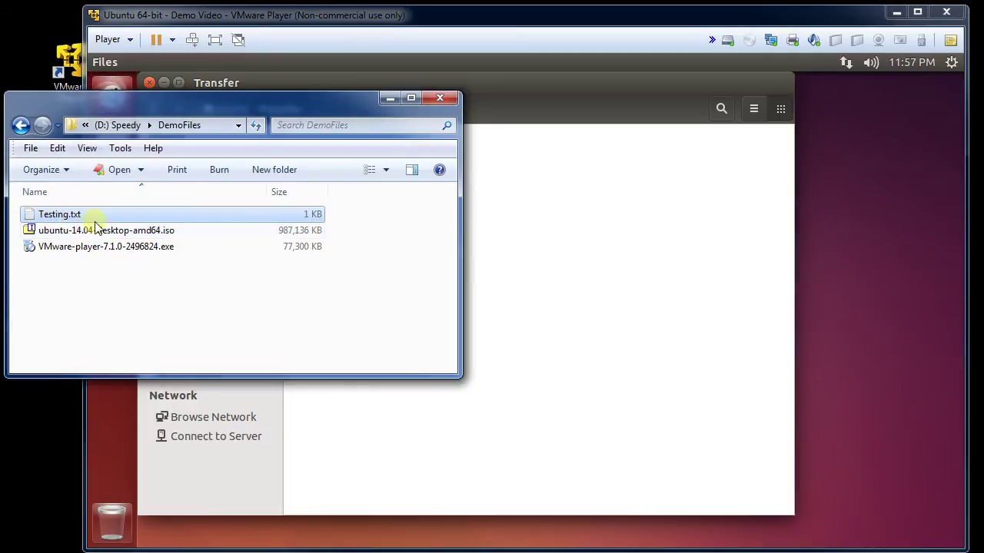
click(47, 219)
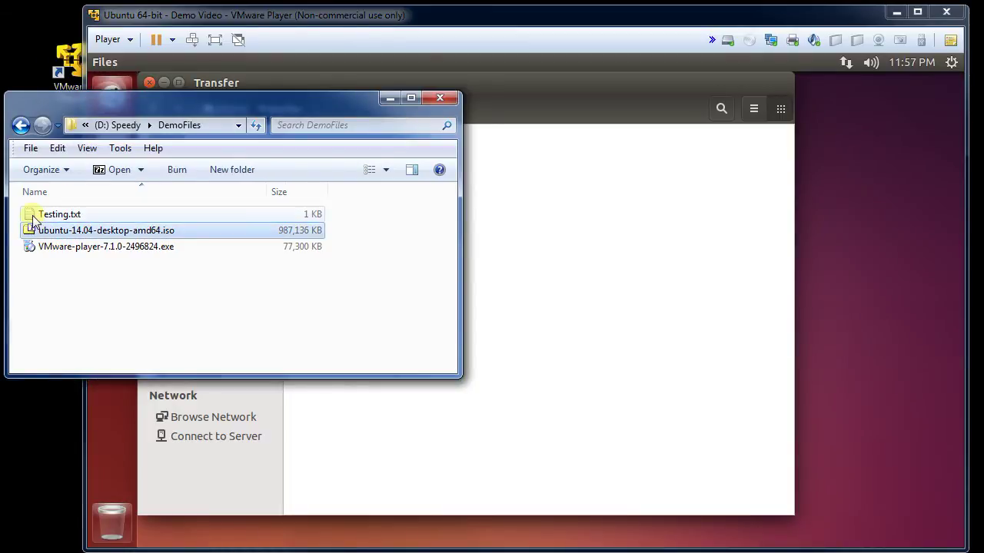
drag(35, 220, 567, 206)
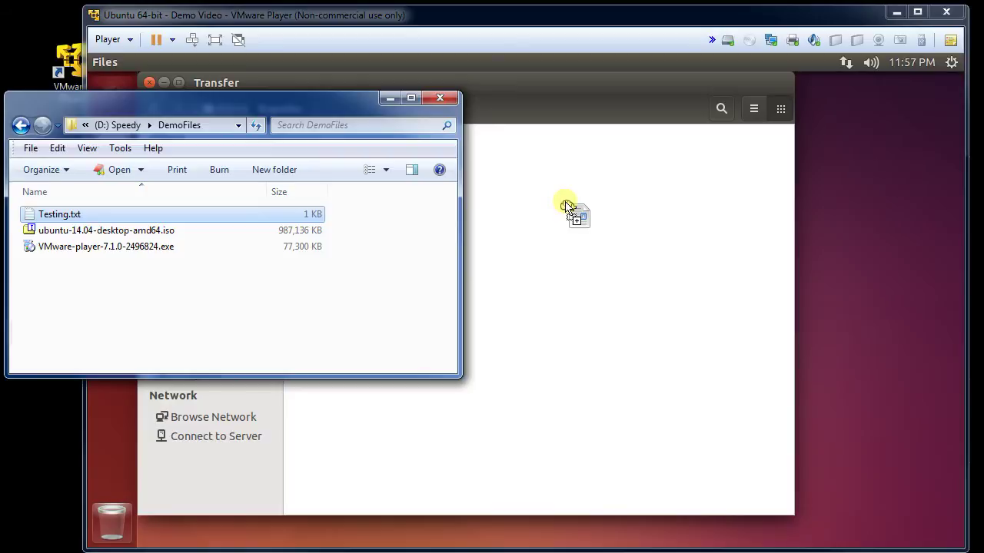
drag(566, 206, 566, 208)
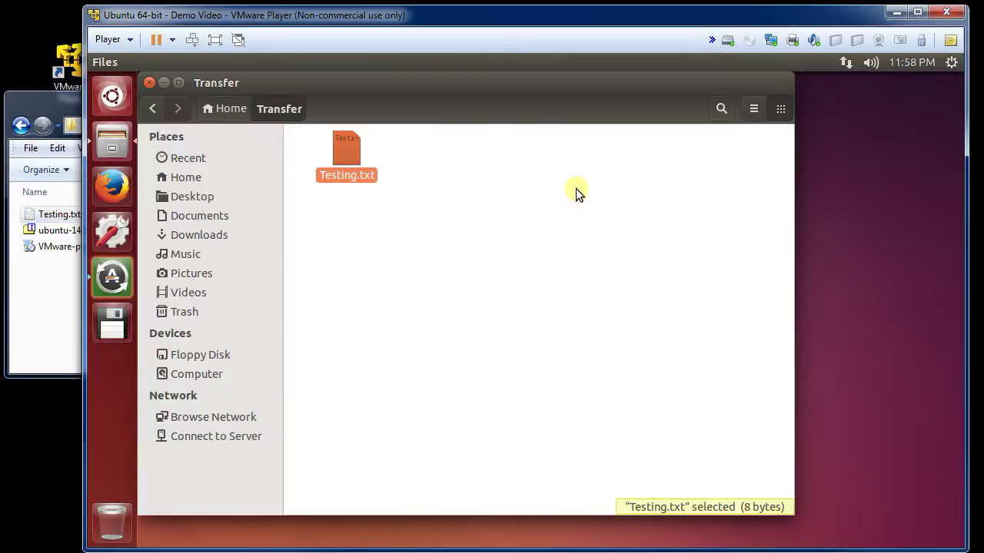
click(424, 214)
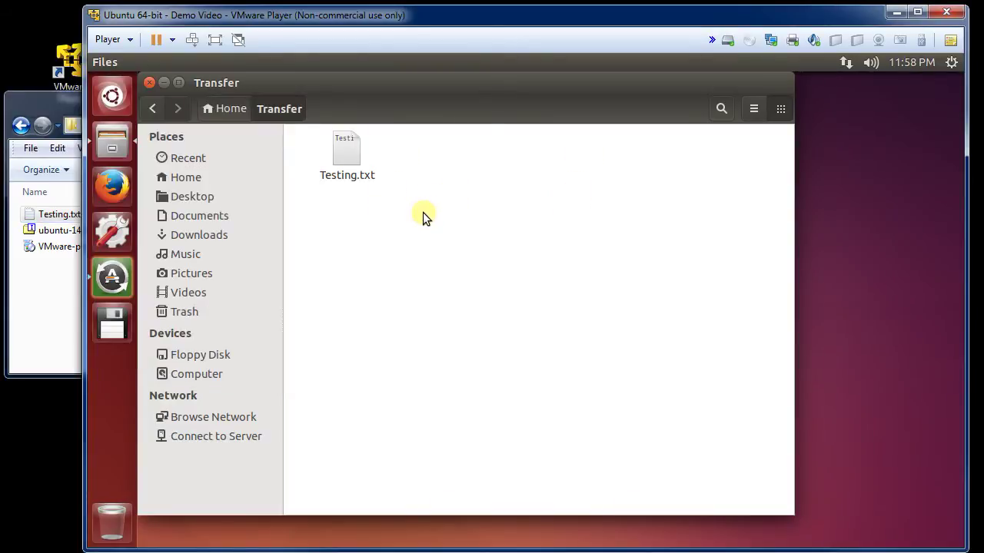
Open Testing.txt in the Ubuntu Transfer folder, append "With guest OS" to its text, and save the file.
double_click(358, 155)
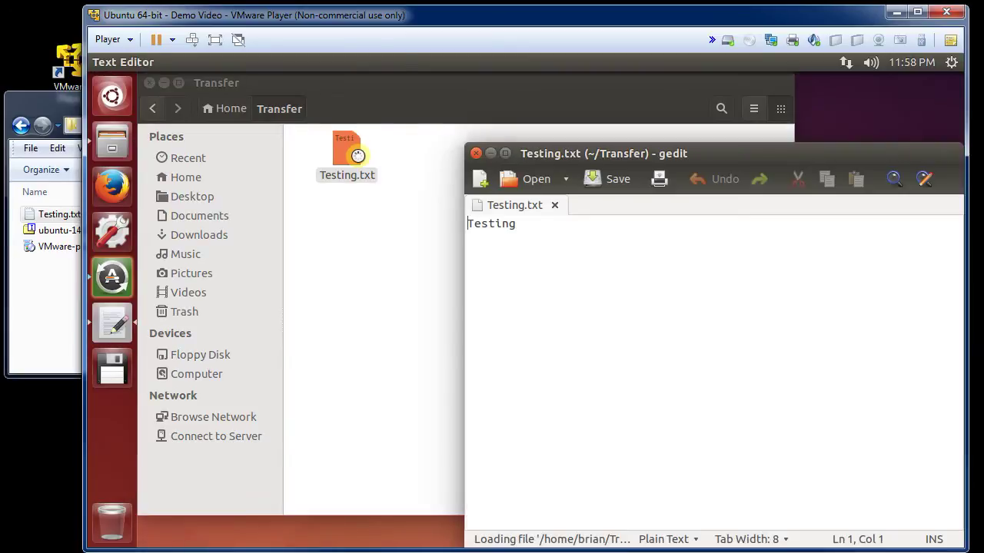
drag(606, 155, 547, 125)
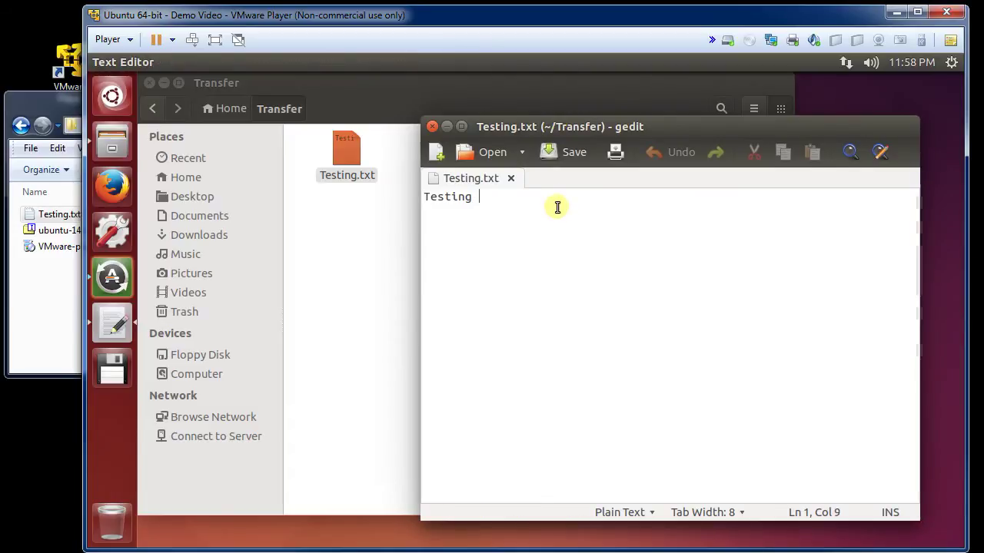
text(With guest OS)
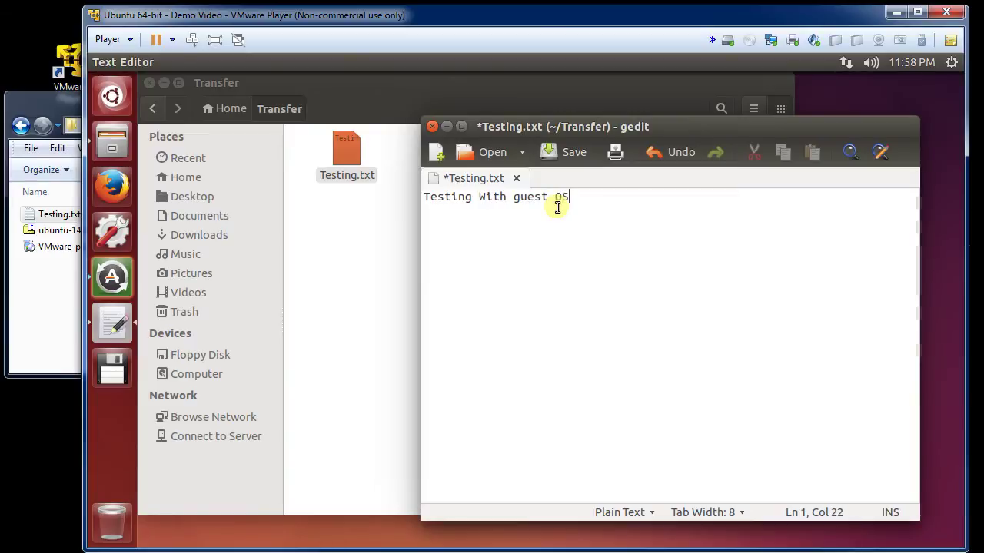
key(ctrl+s)
Copy the edited Testing.txt from the Ubuntu Transfer folder to the host's DemoFiles folder, replacing the existing file.
click(358, 262)
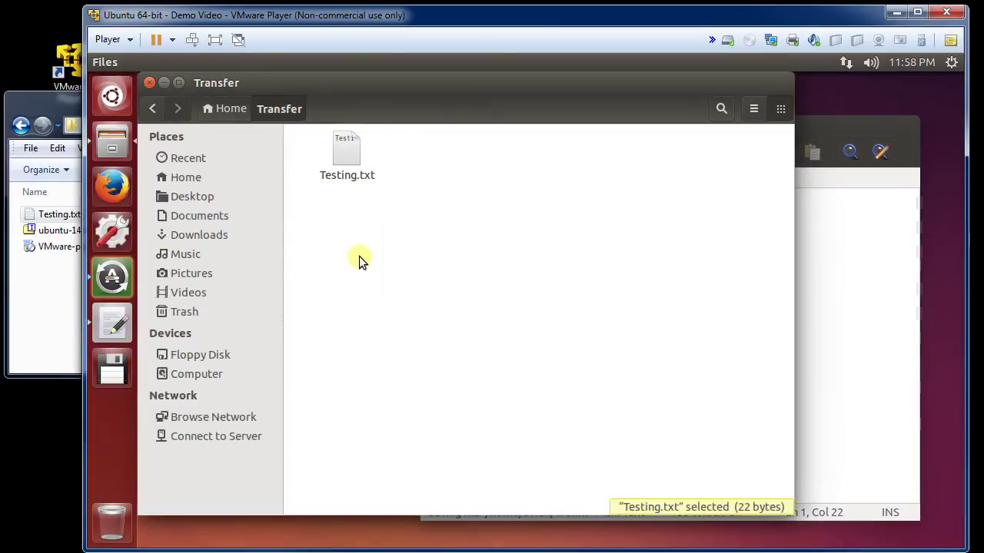
click(340, 153)
drag(345, 152, 60, 283)
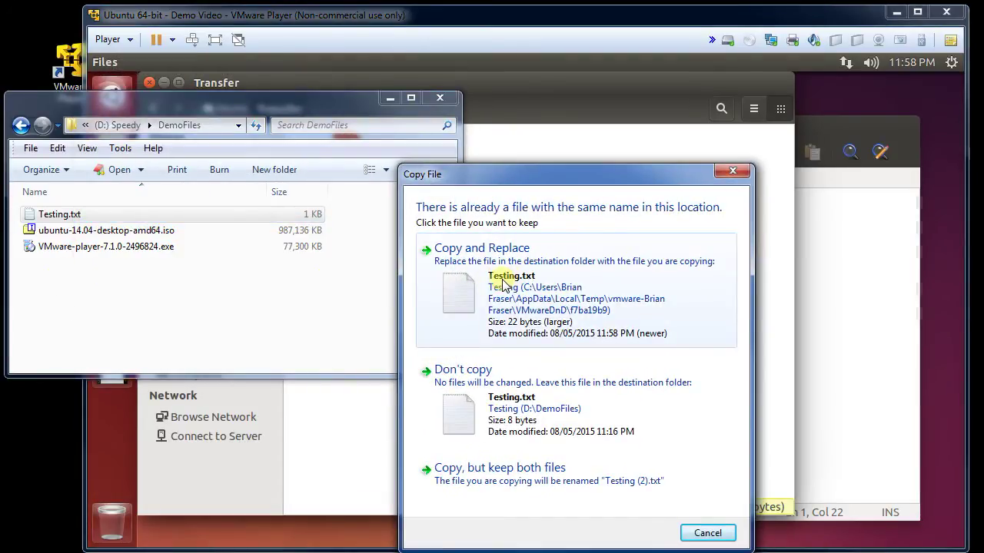
click(501, 284)
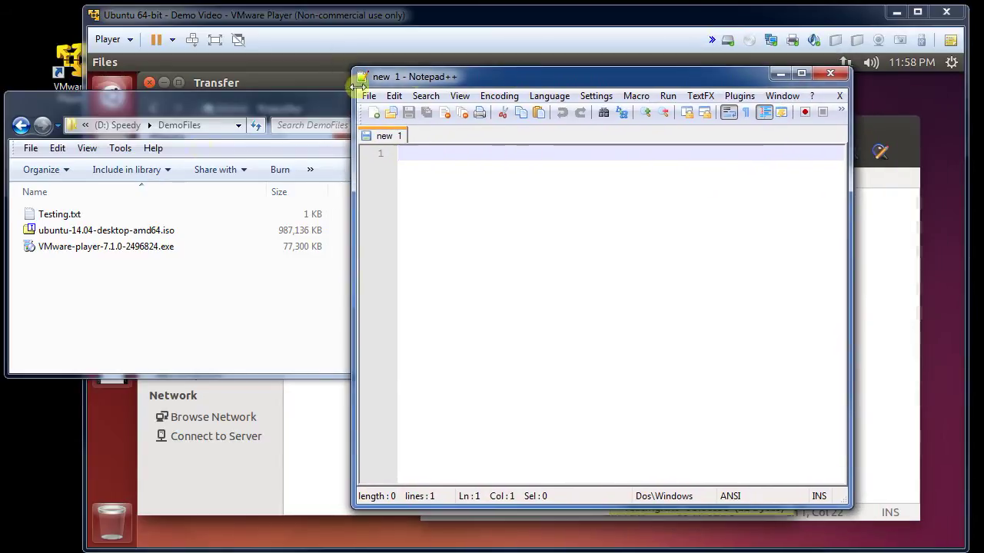
Open the host's copy of Testing.txt in Notepad++ to check its contents, and close the file.
drag(48, 214, 527, 229)
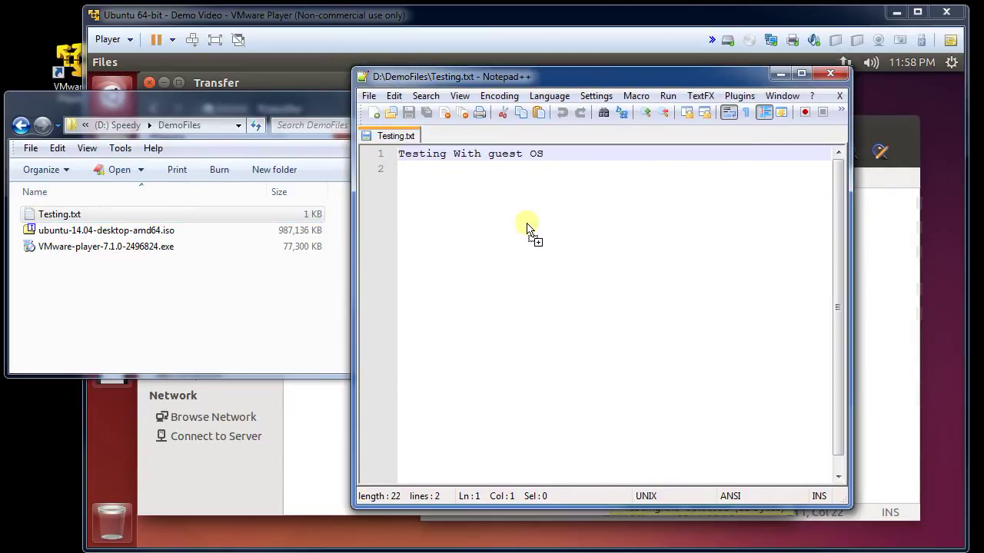
click(541, 221)
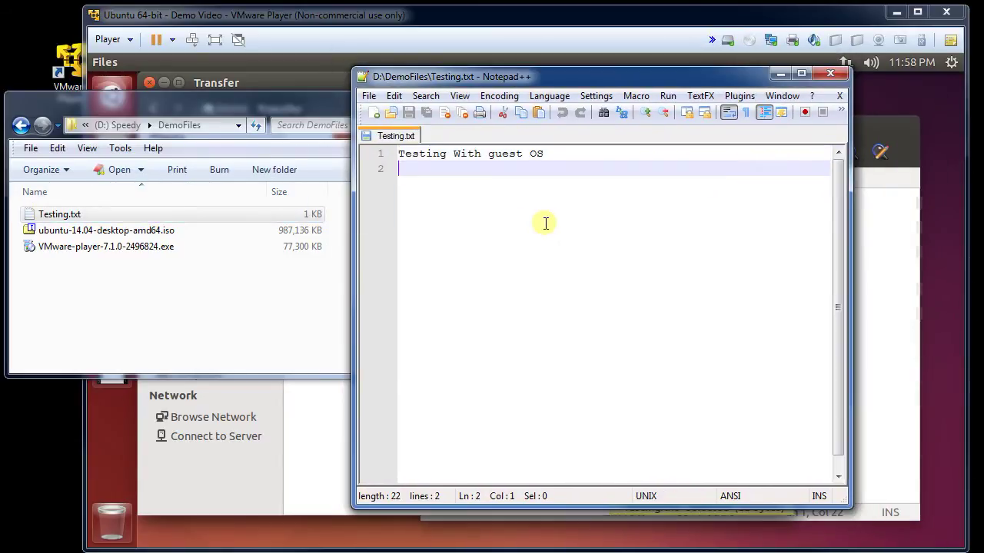
middle_click(400, 144)
Copy the line "Testing With guest OS" from gedit in the virtual machine into the empty Notepad++ document on the host.
drag(536, 77, 206, 76)
click(723, 190)
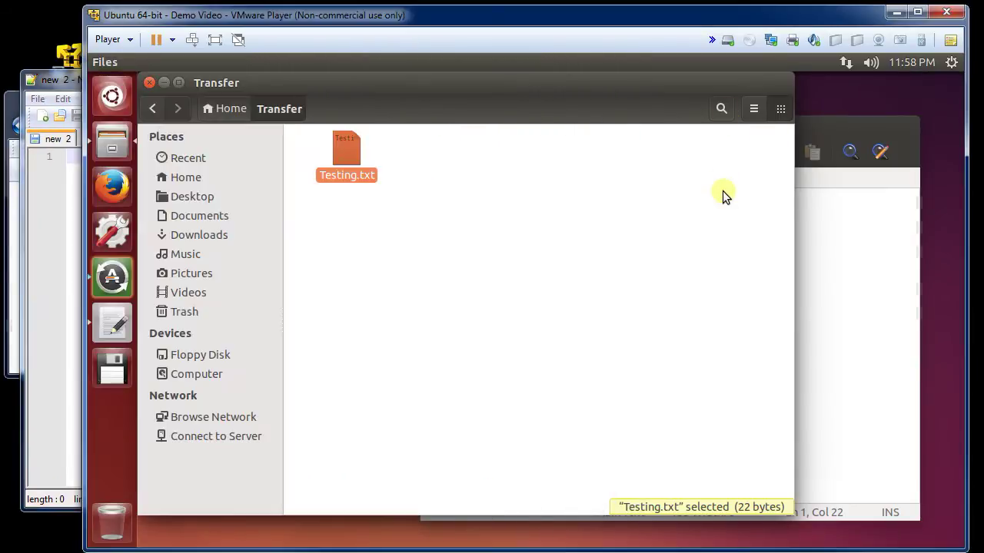
click(843, 254)
drag(576, 196, 425, 196)
right_click(446, 198)
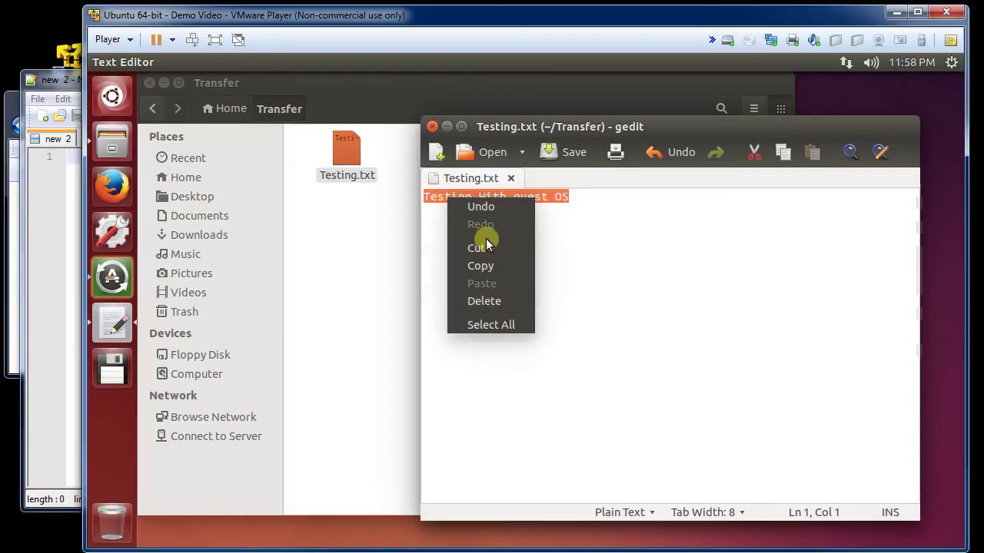
click(484, 266)
click(51, 236)
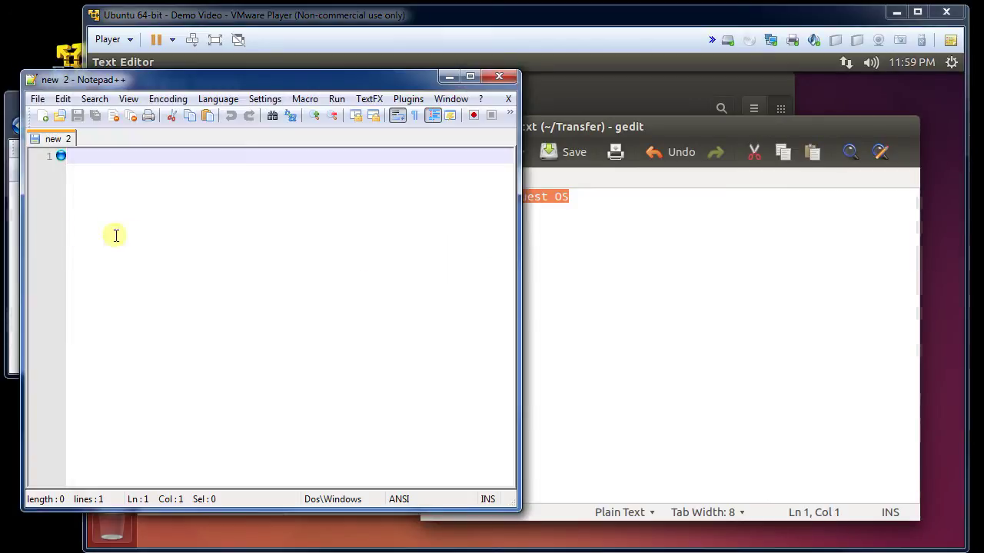
right_click(191, 254)
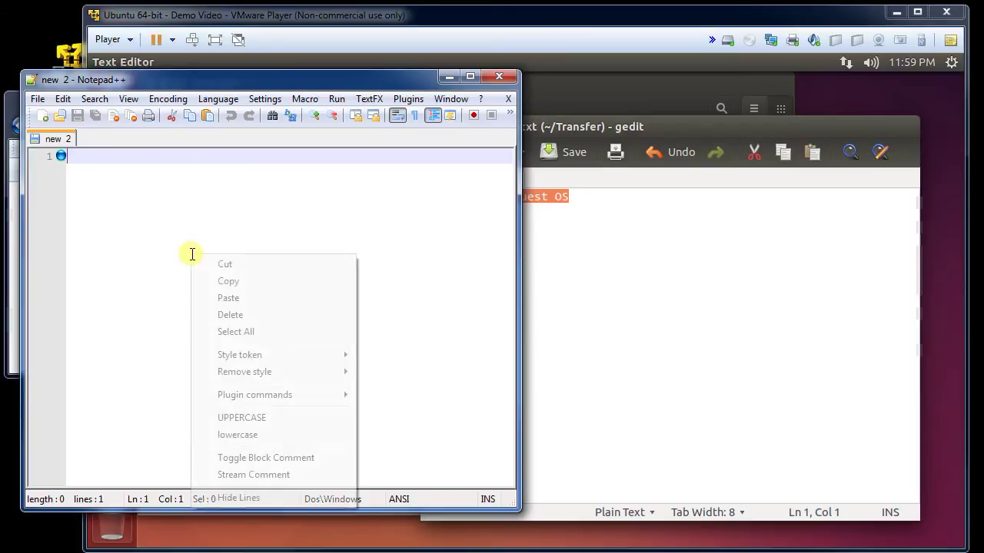
click(224, 299)
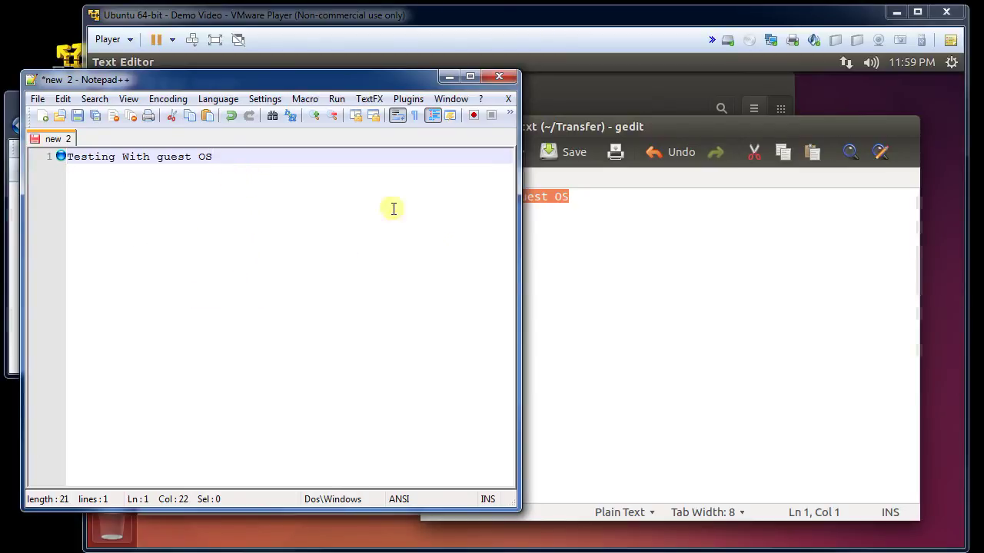
Add an empty line below the text of Testing.txt in the guest's text editor.
click(635, 254)
key(Return)
key(Return)
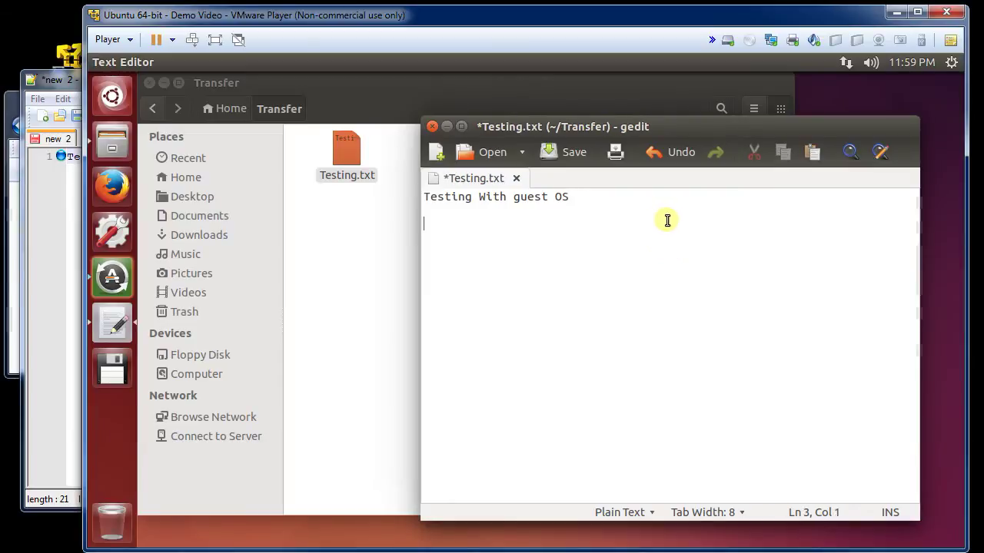
key(BackSpace)
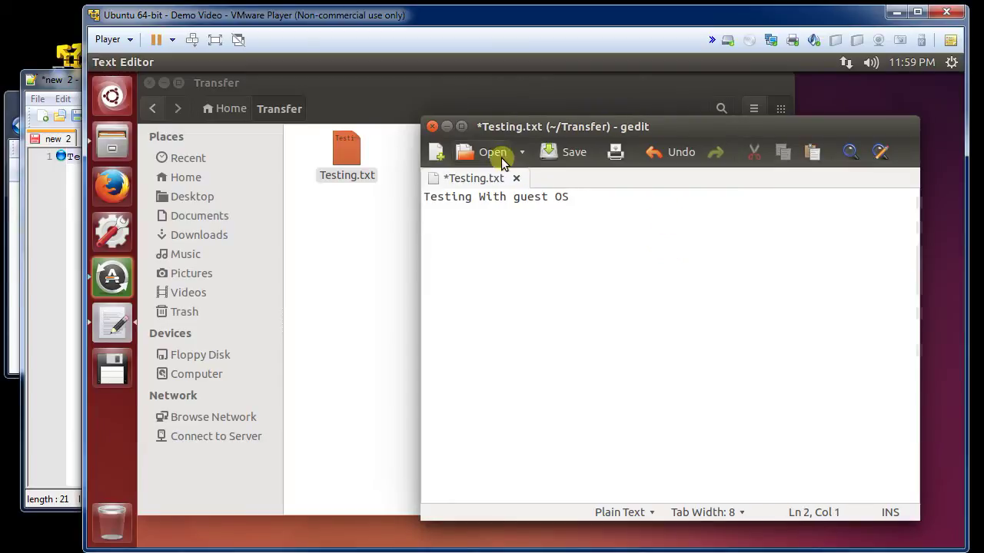
Copy the word "guest" from the guest's Testing.txt and paste it twice on line 3 of the Notepad++ document.
double_click(527, 197)
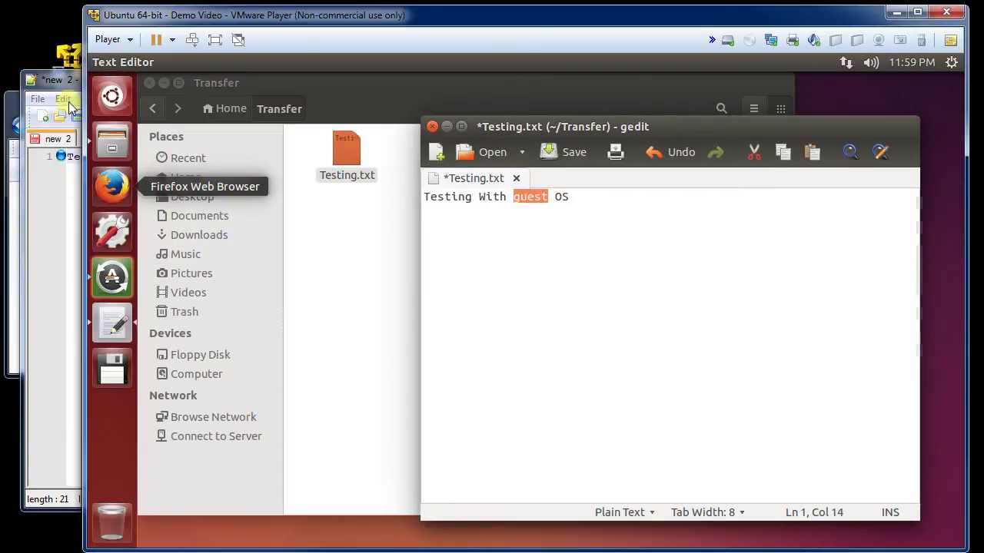
click(66, 79)
key(Return)
key(Return)
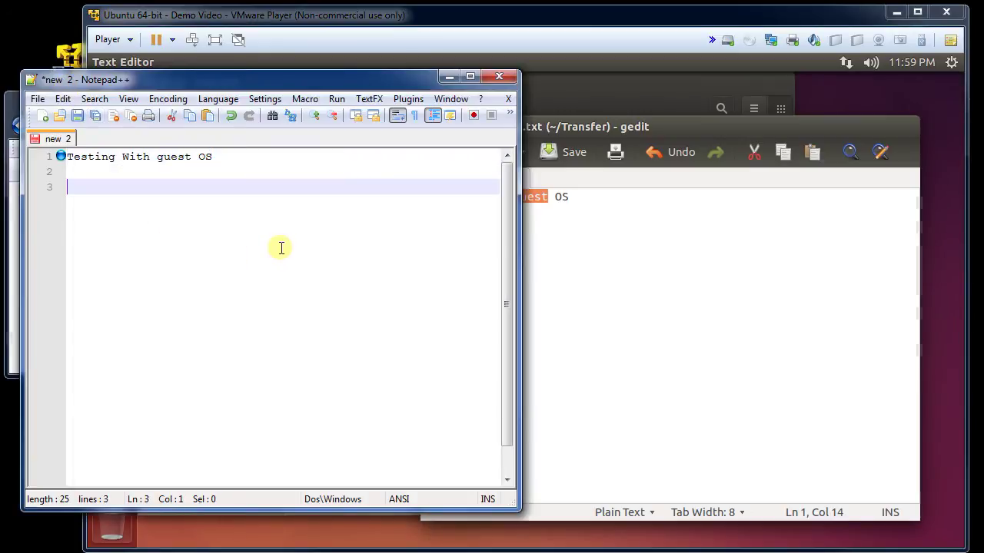
key(ctrl+v)
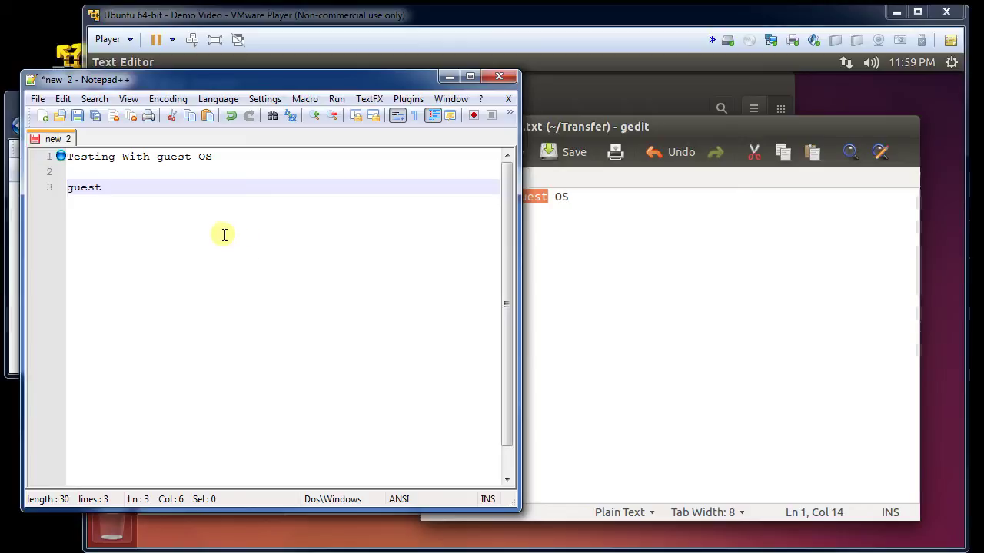
right_click(190, 225)
click(228, 268)
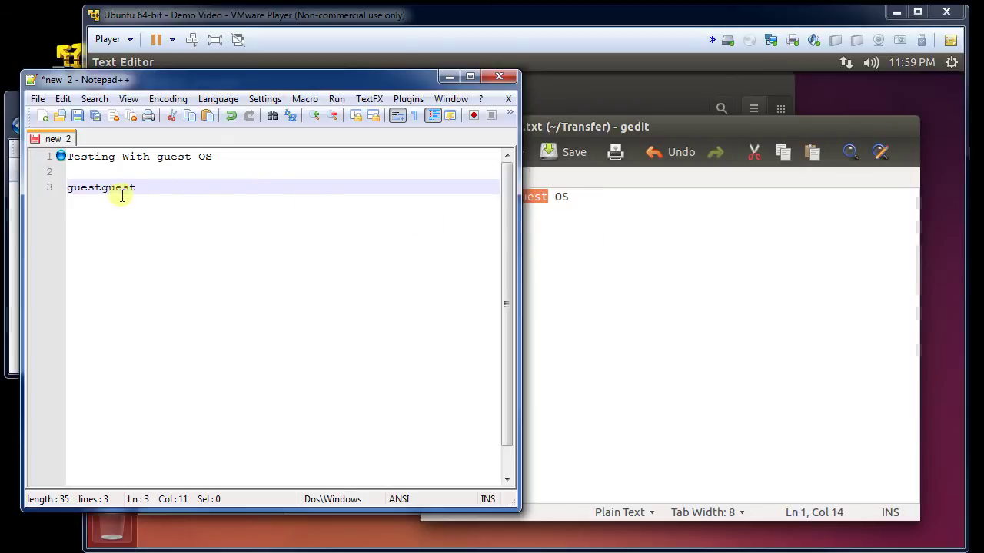
Copy "guestguest" from the Notepad++ document and paste it on line 3 of Testing.txt in the virtual machine.
double_click(100, 188)
right_click(108, 195)
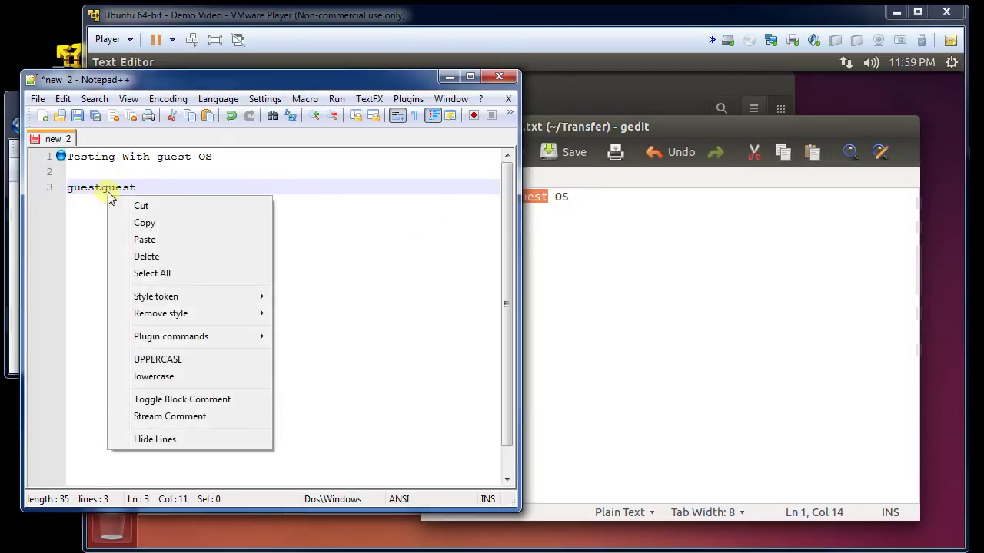
click(115, 190)
double_click(108, 188)
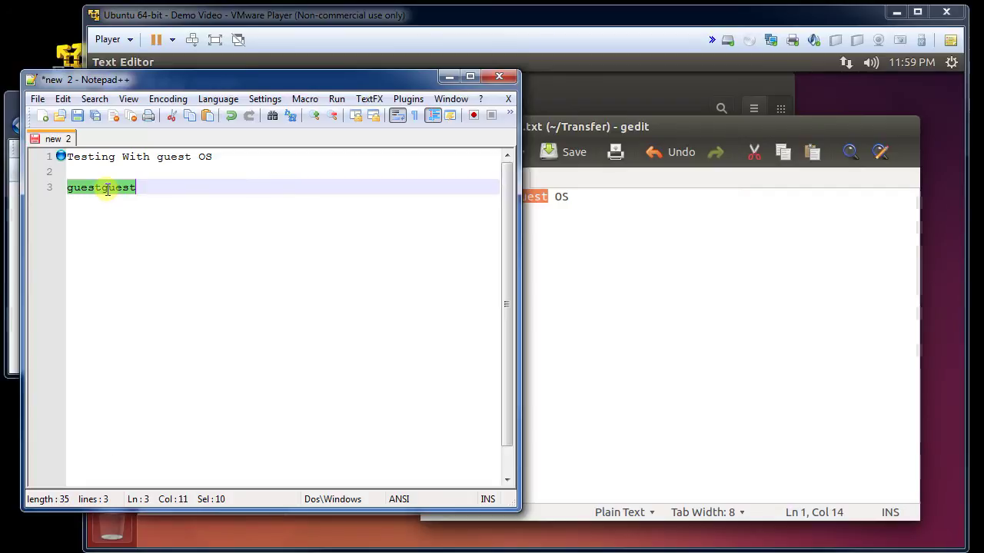
right_click(106, 191)
click(141, 225)
click(659, 312)
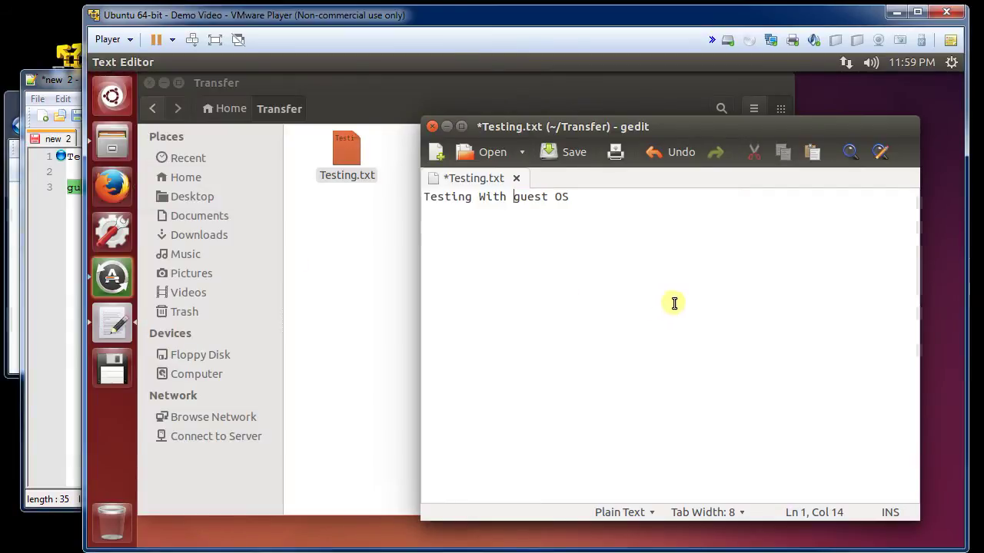
click(705, 261)
right_click(699, 258)
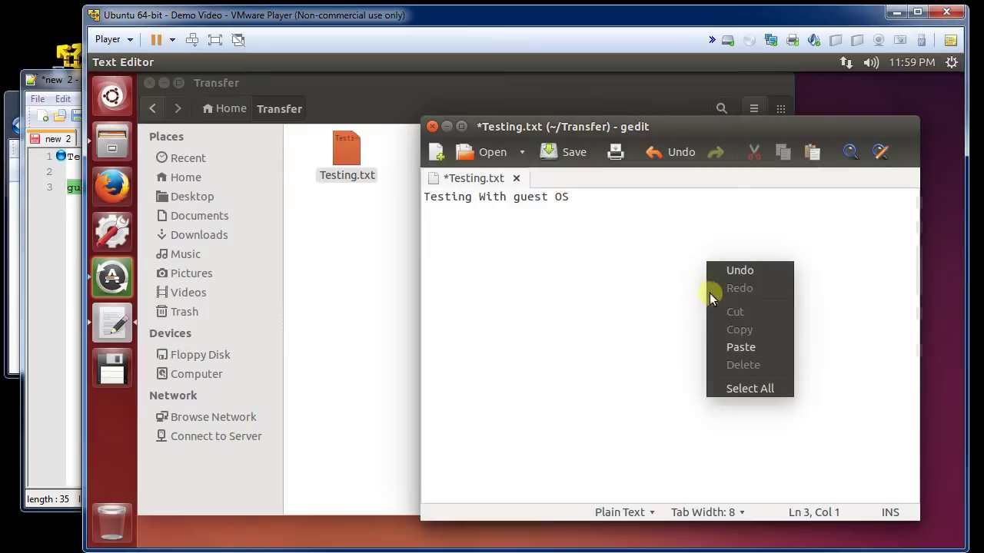
click(752, 343)
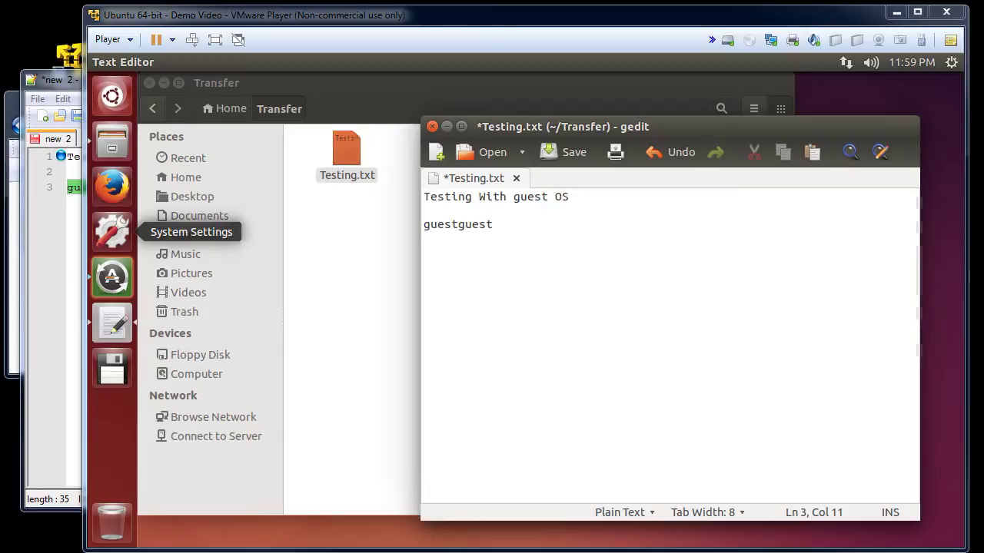
Add English (Dvorak) as an input source in Ubuntu's Text Entry settings.
click(952, 63)
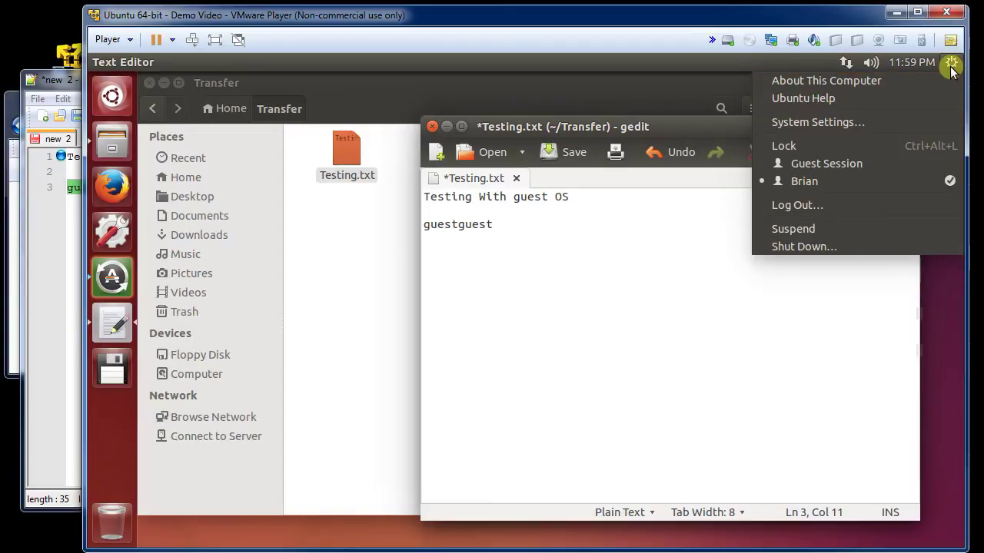
click(905, 127)
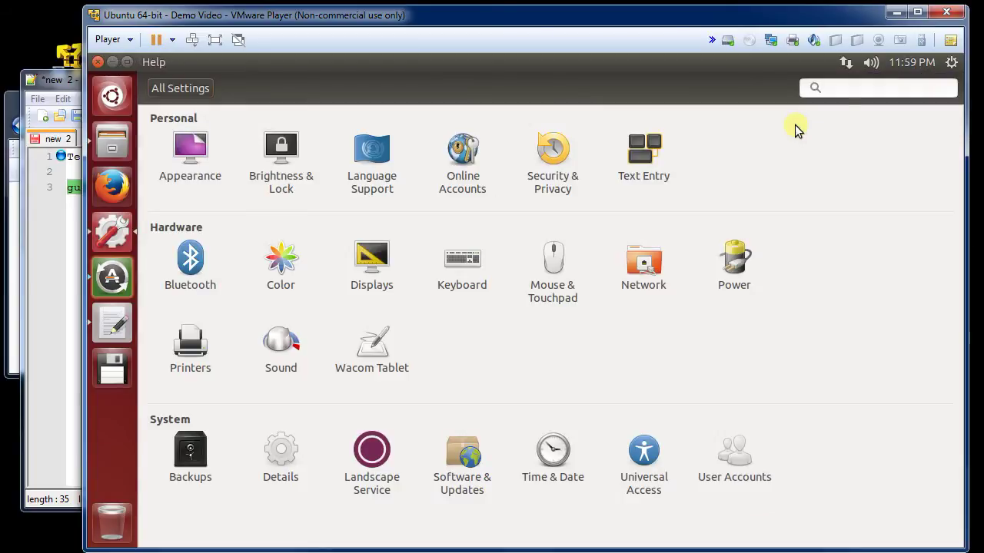
click(651, 159)
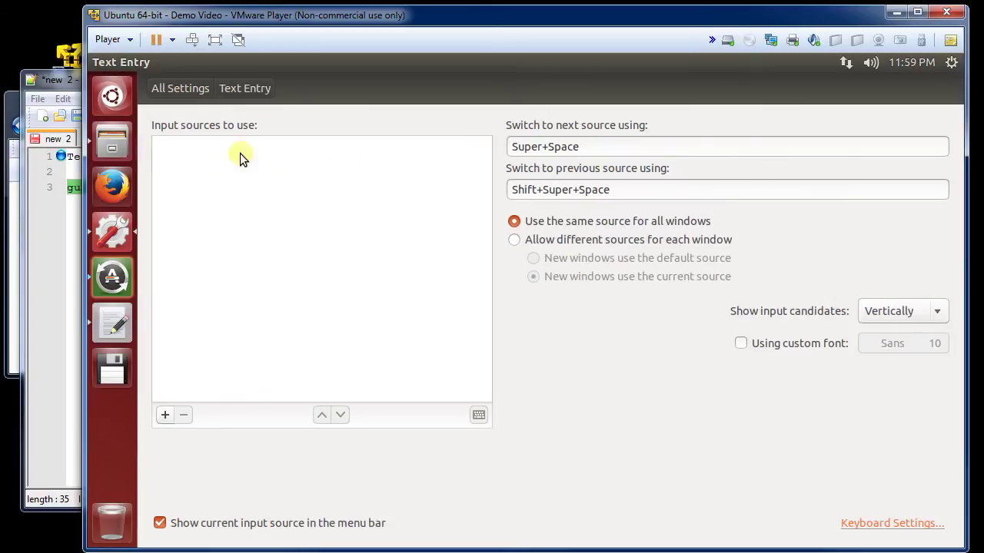
click(165, 415)
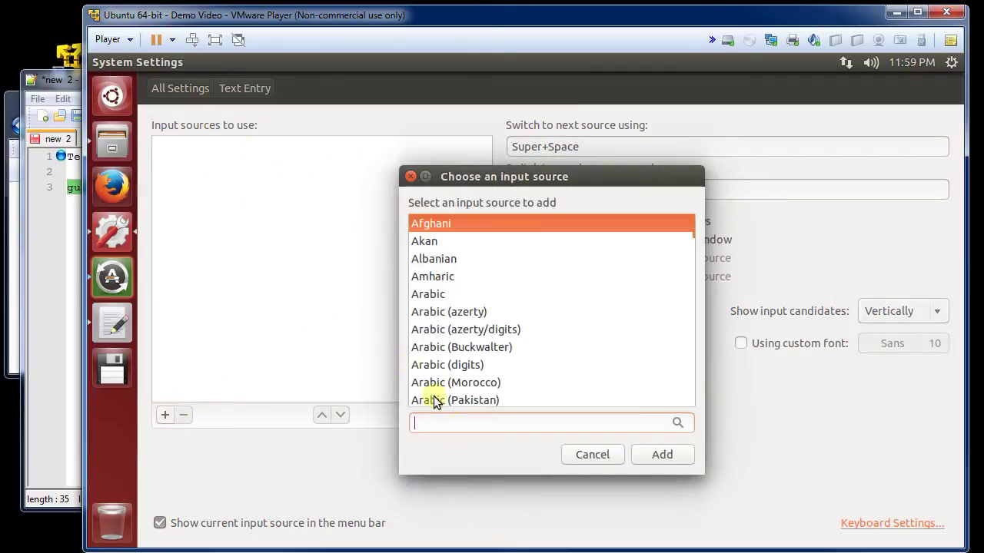
text(english)
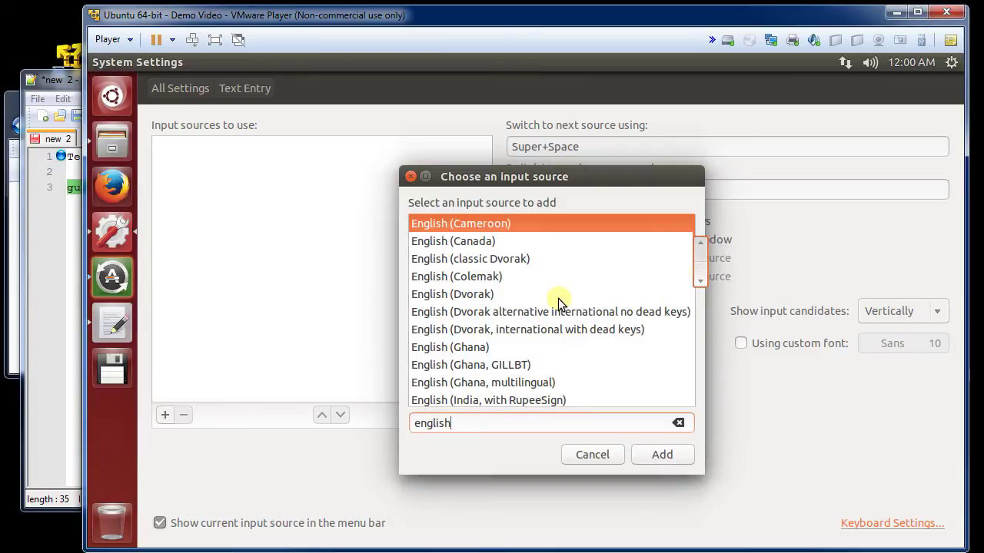
click(464, 297)
click(647, 456)
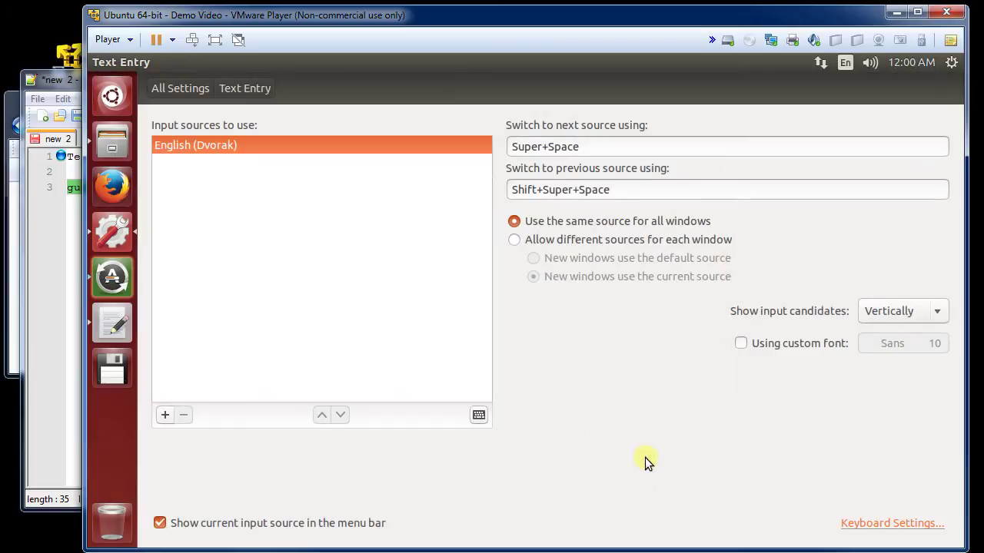
Clear the shortcuts for switching to the next and previous input source, and close System Settings.
click(637, 146)
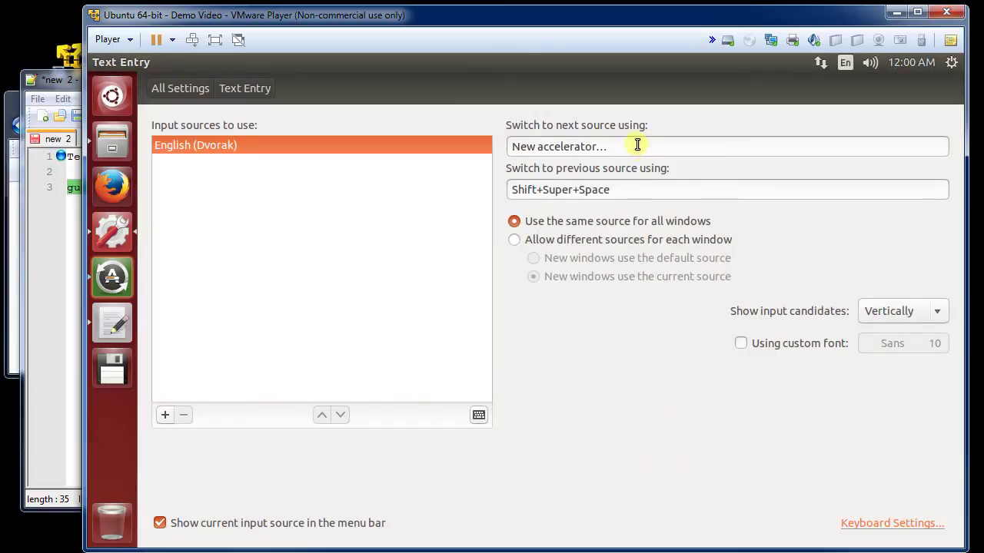
key(BackSpace)
click(638, 190)
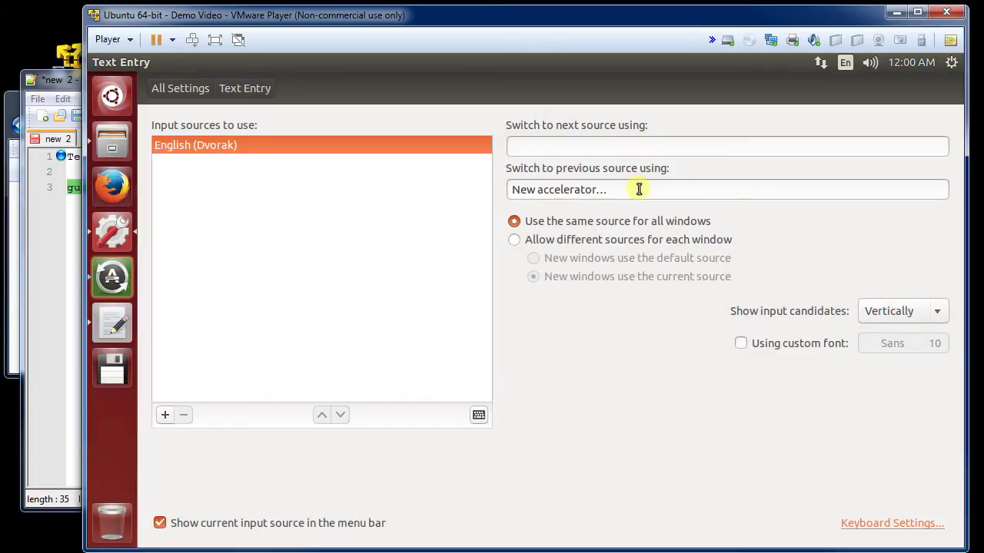
key(BackSpace)
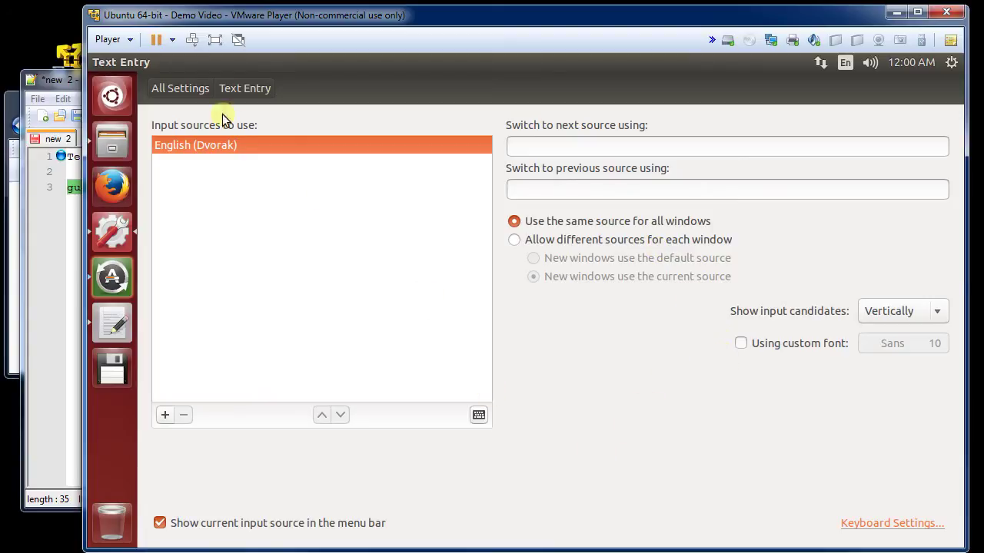
click(189, 89)
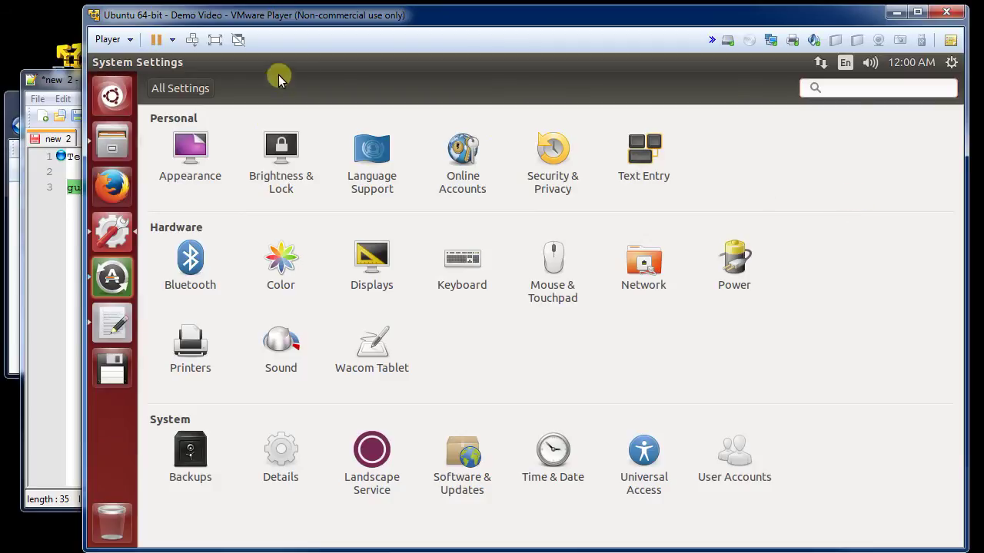
click(99, 61)
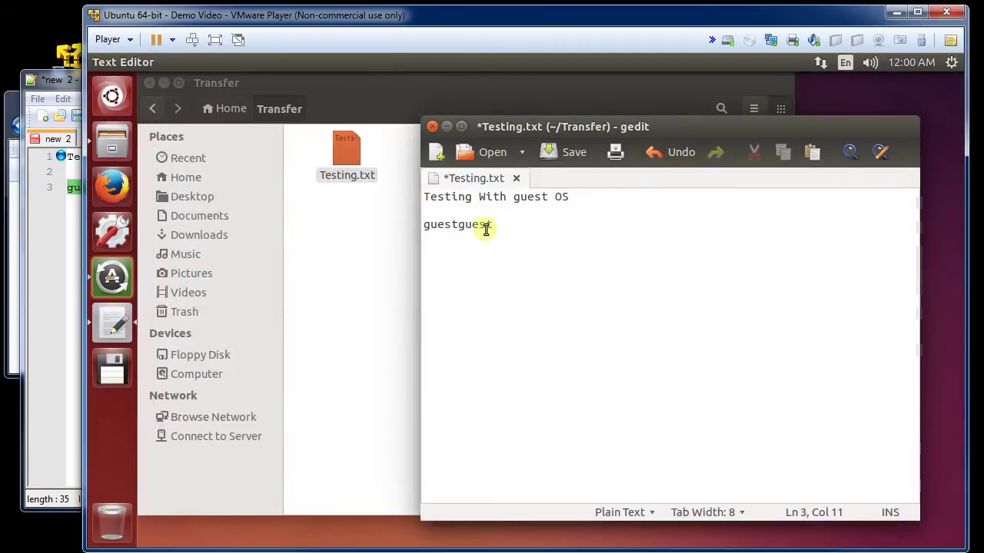
Save Testing.txt and connect the PNY USB 2.0 FD drive from the host to the virtual machine.
click(576, 152)
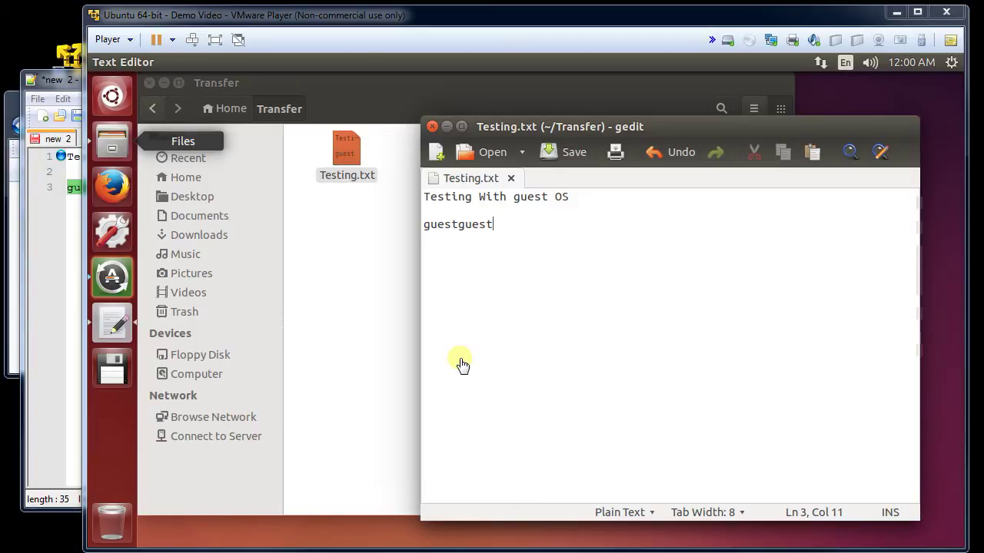
click(131, 40)
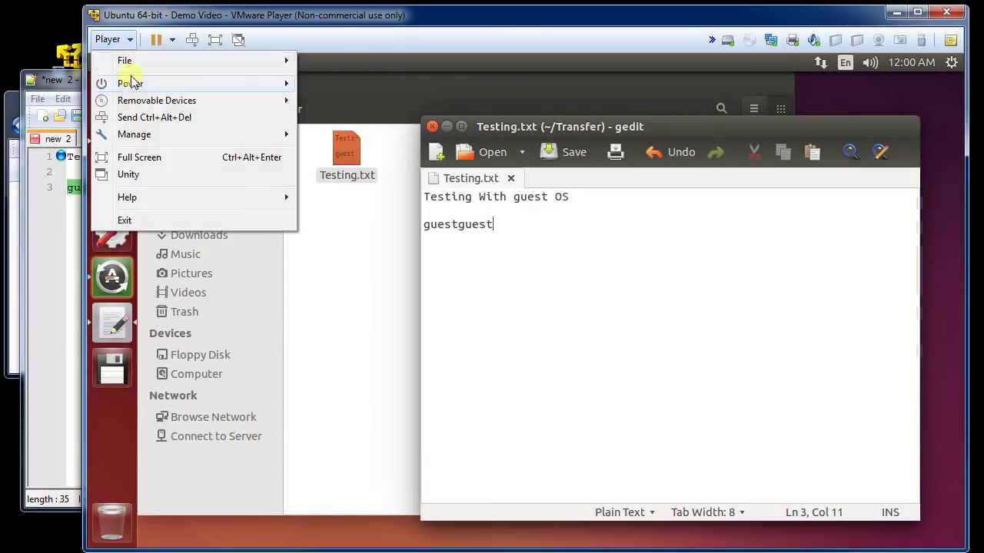
mouse_move(139, 141)
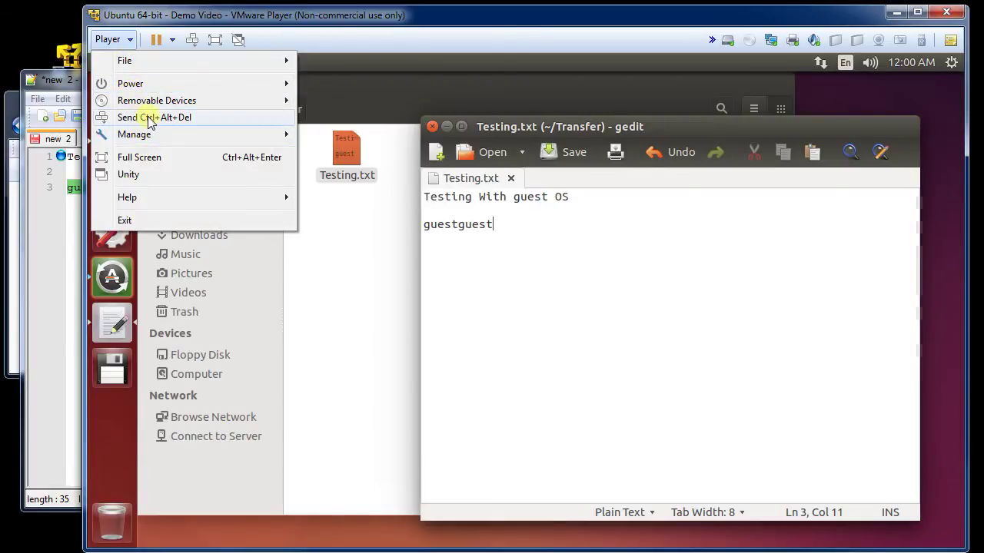
mouse_move(157, 104)
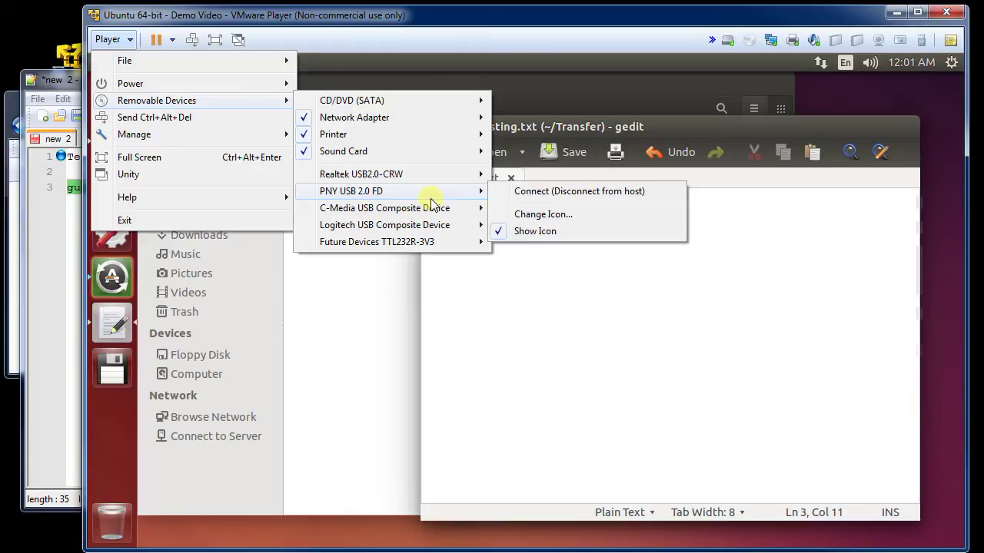
mouse_move(412, 232)
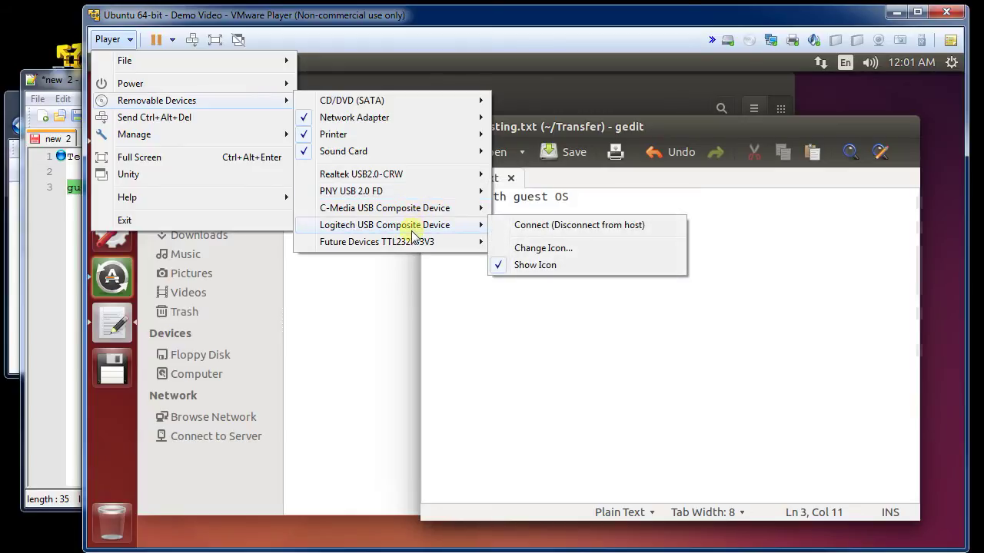
mouse_move(335, 194)
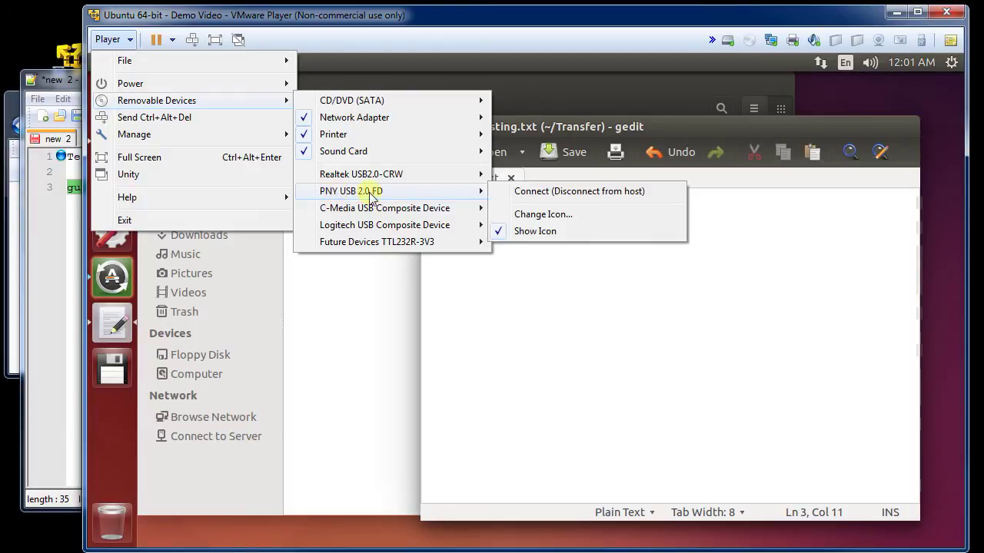
click(528, 192)
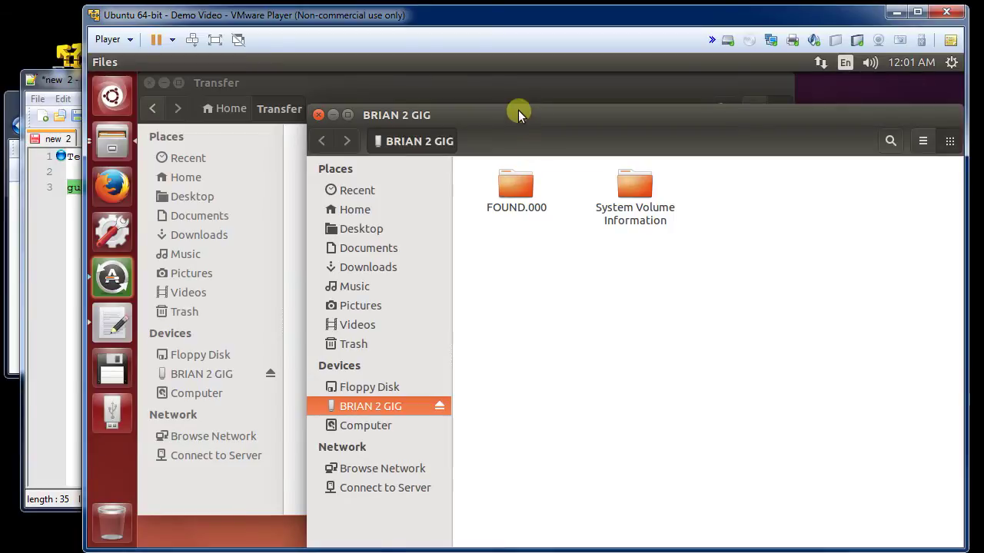
Copy Testing.txt from the Transfer folder and paste it onto the USB drive.
click(520, 82)
click(312, 189)
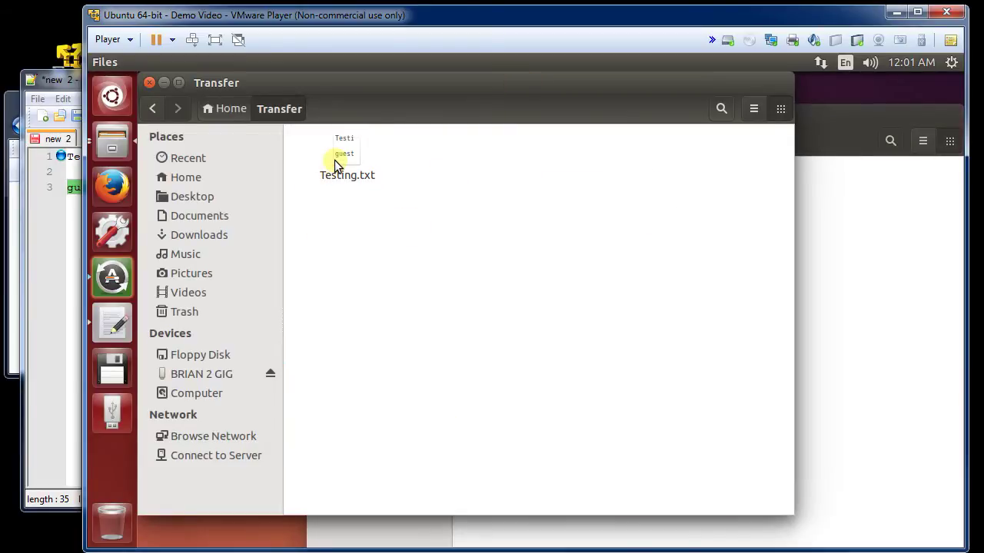
click(334, 160)
right_click(344, 153)
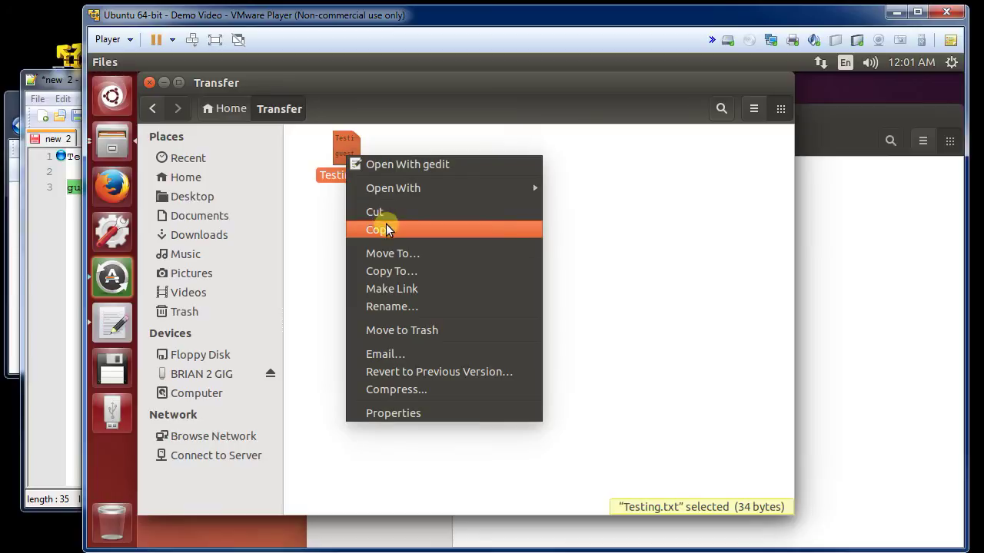
click(385, 224)
right_click(866, 243)
click(778, 299)
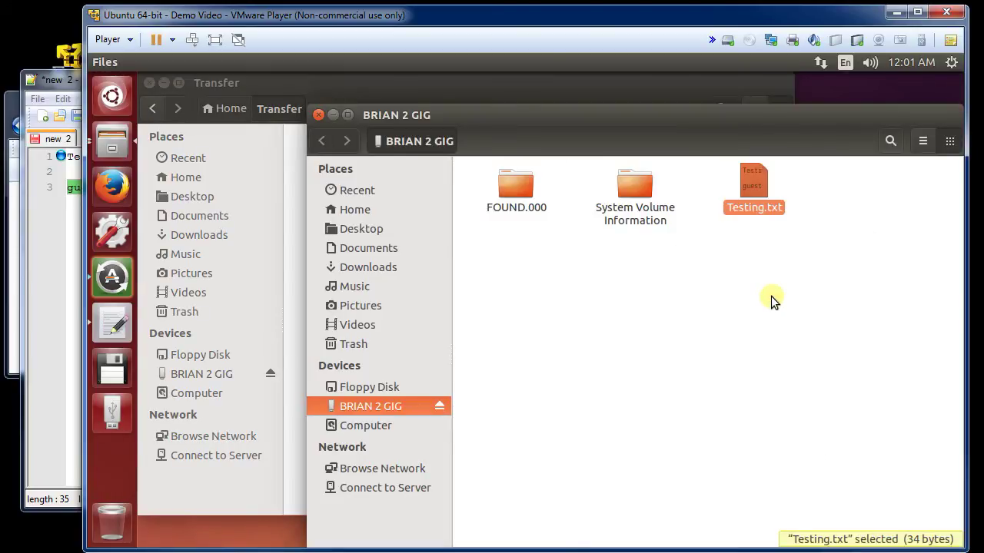
click(723, 288)
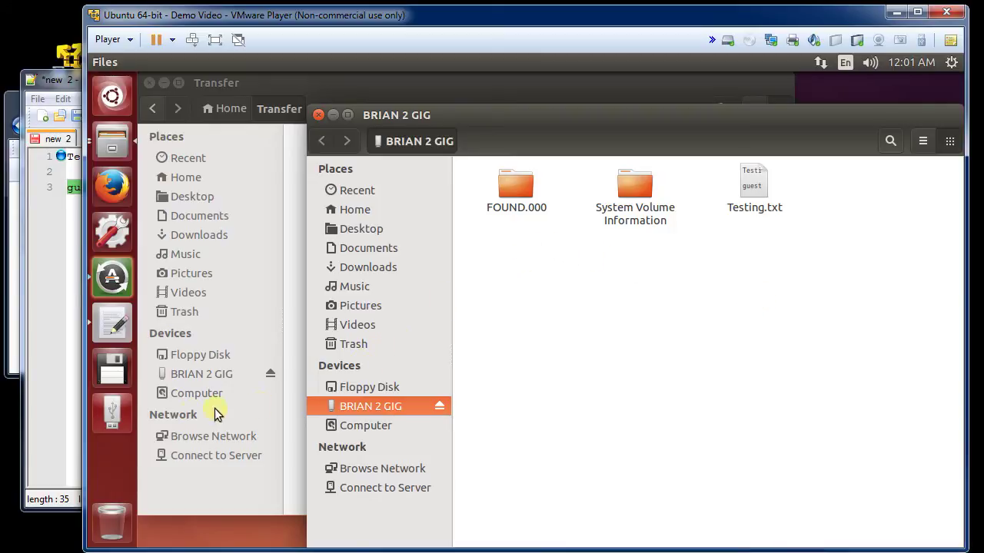
Eject the USB drive in Ubuntu and close its leftover file window.
right_click(109, 417)
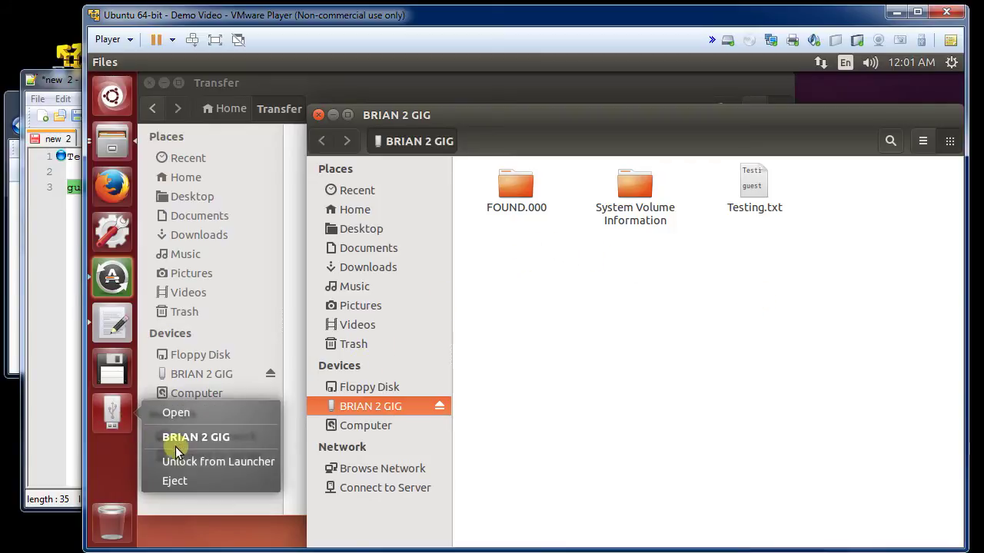
click(183, 482)
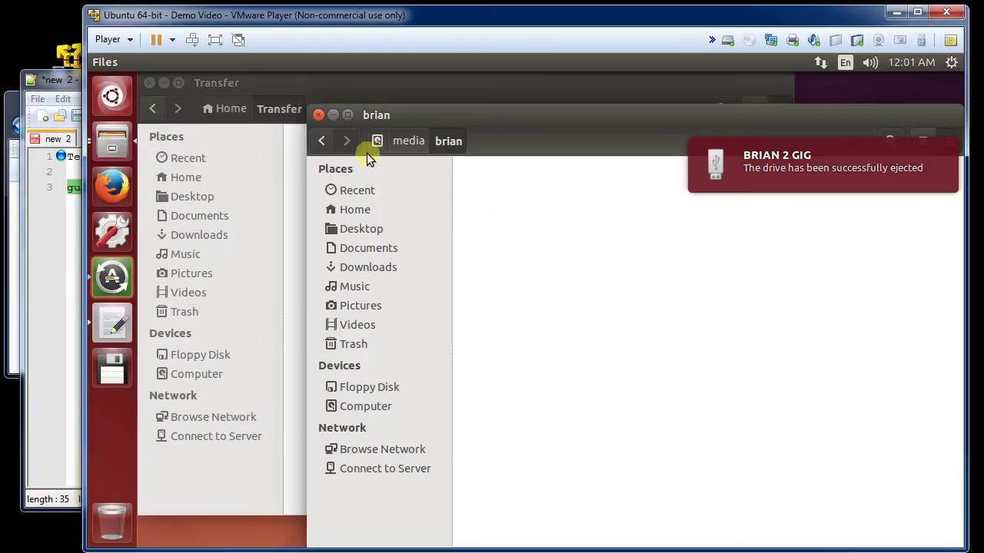
click(320, 116)
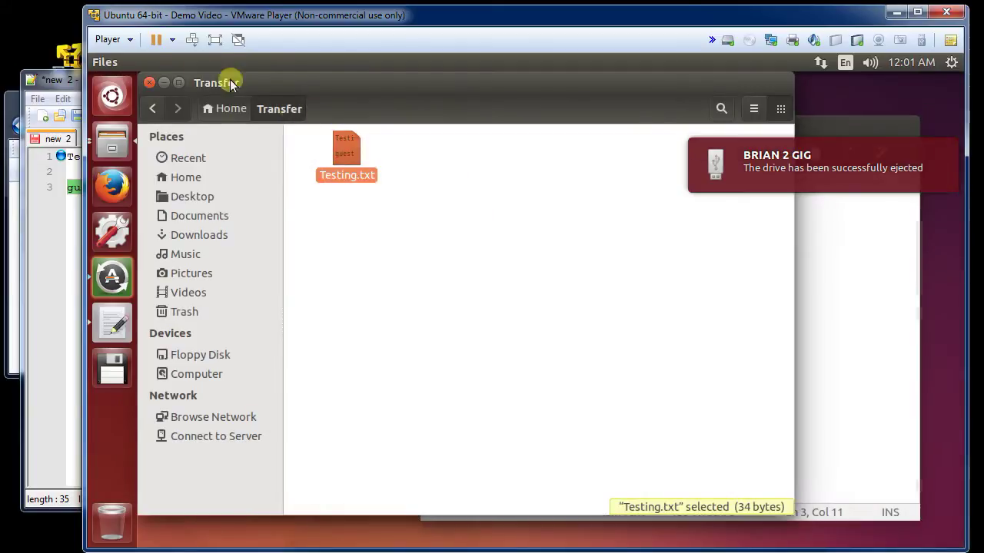
Disconnect the PNY USB 2.0 FD drive from the virtual machine to return it to the host.
click(137, 42)
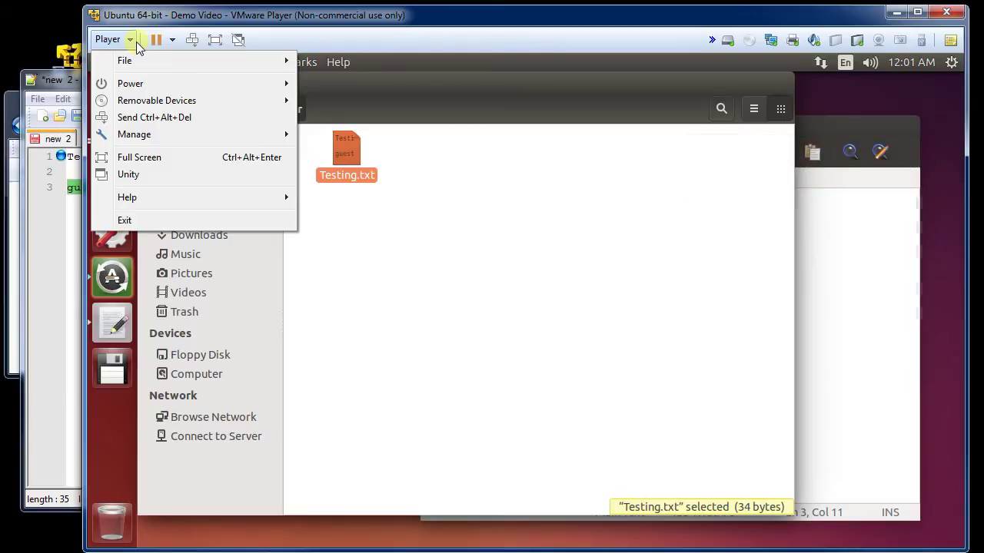
mouse_move(165, 136)
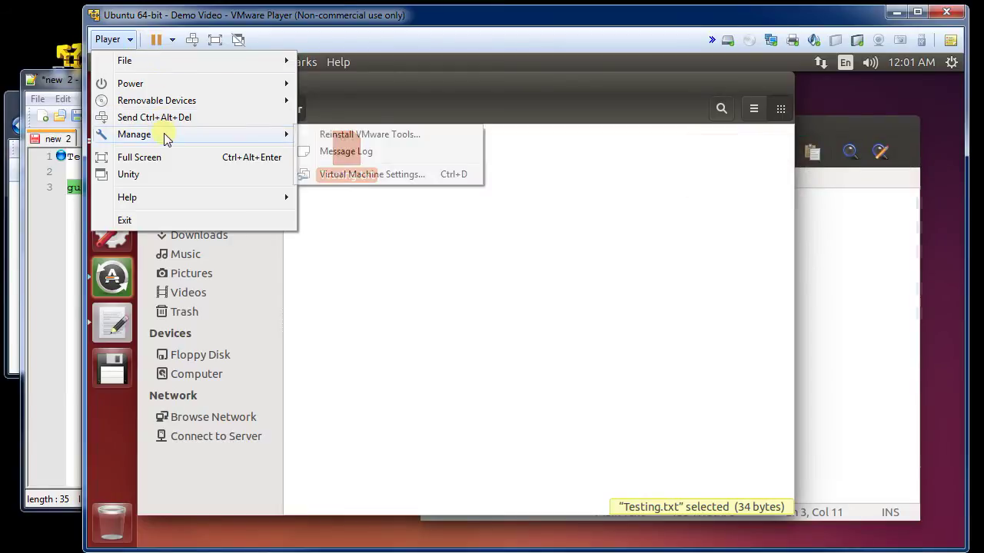
mouse_move(189, 100)
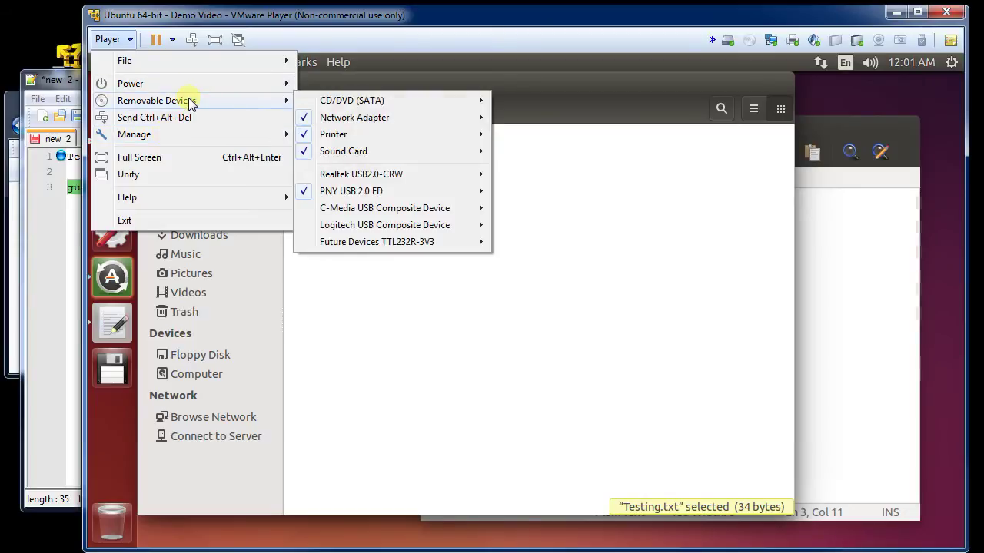
mouse_move(349, 191)
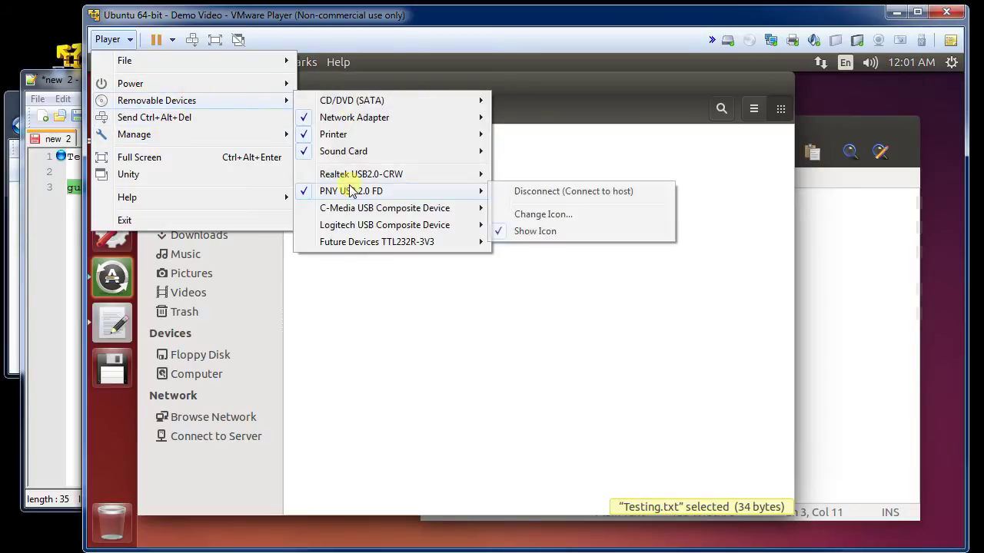
click(529, 193)
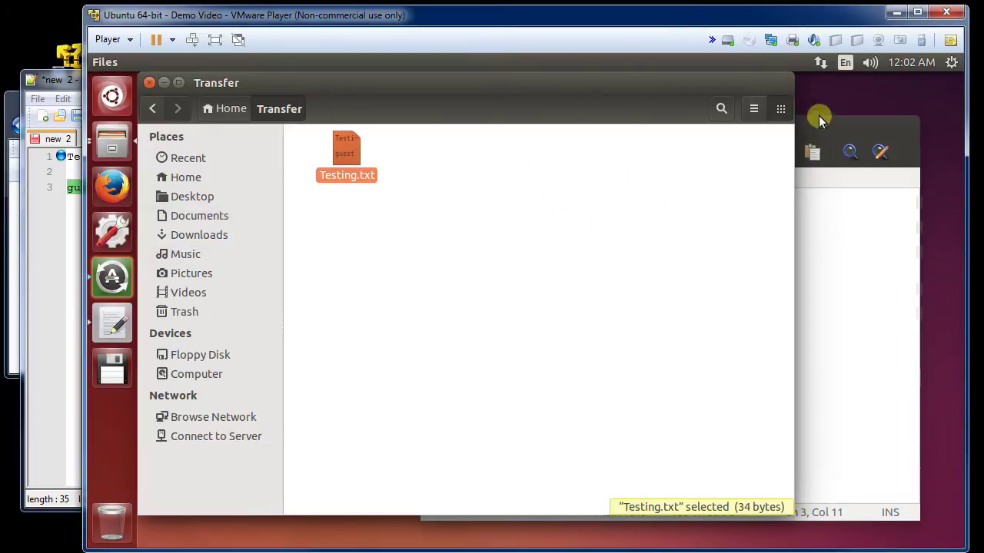
Turn off Lock and the password requirement on waking from suspend in Ubuntu's Brightness & Lock settings, and close System Settings.
click(951, 64)
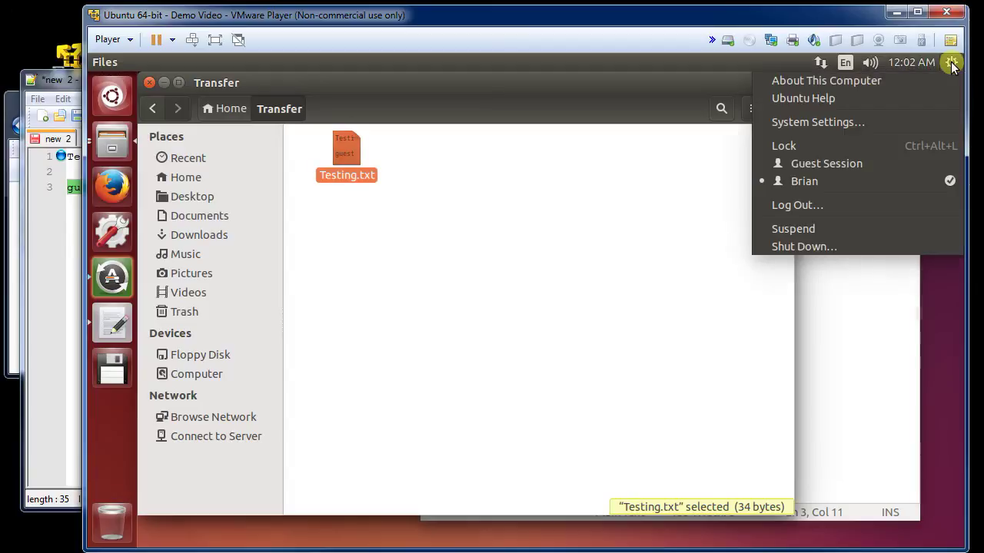
mouse_move(317, 60)
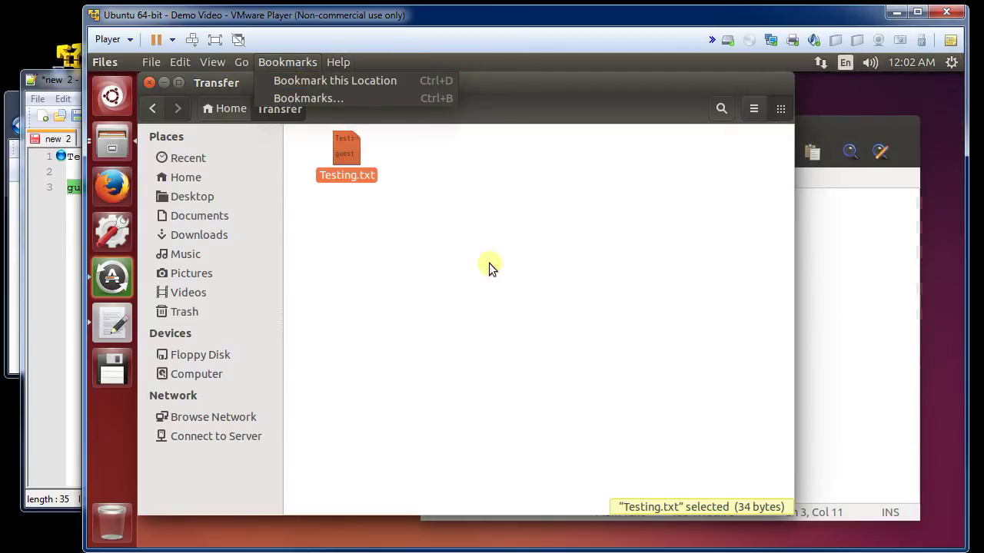
click(952, 61)
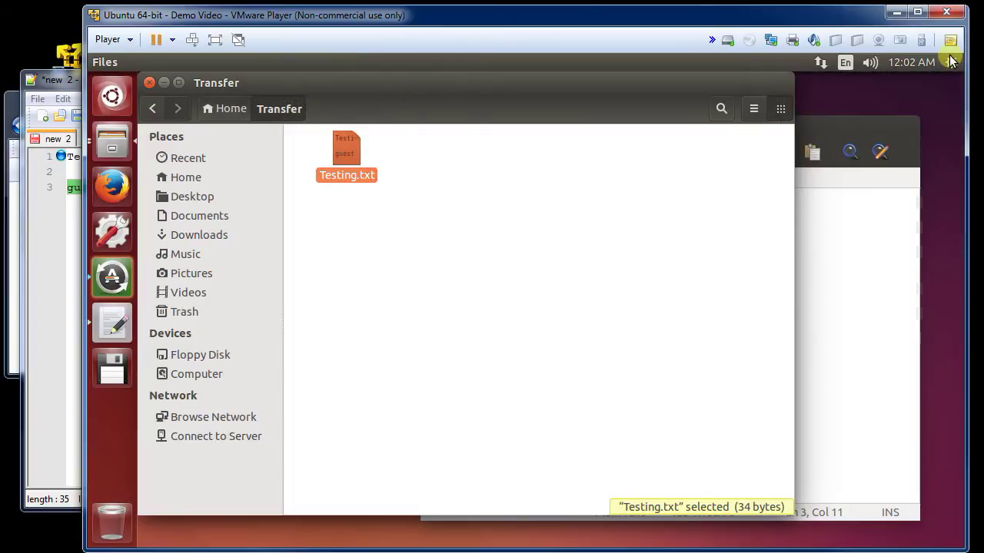
click(951, 61)
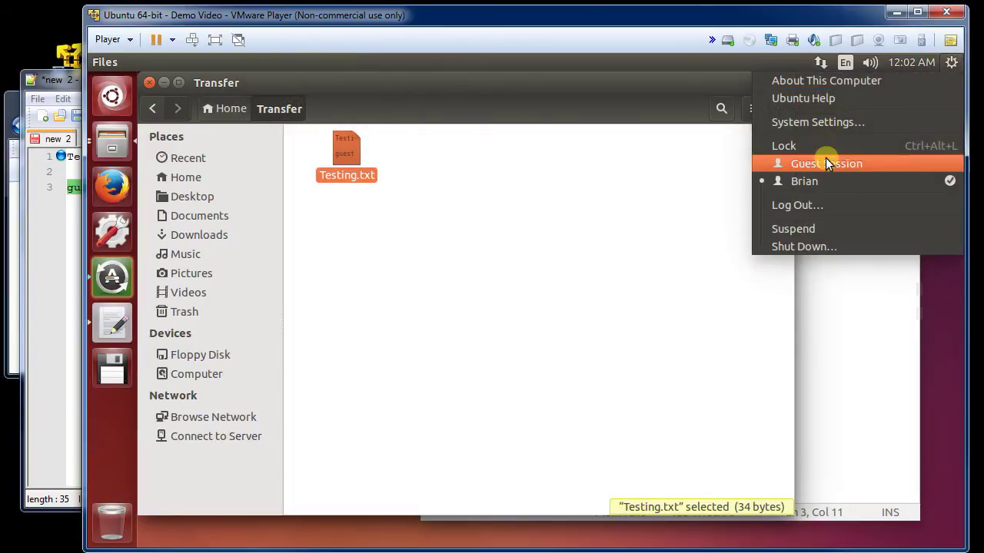
click(829, 123)
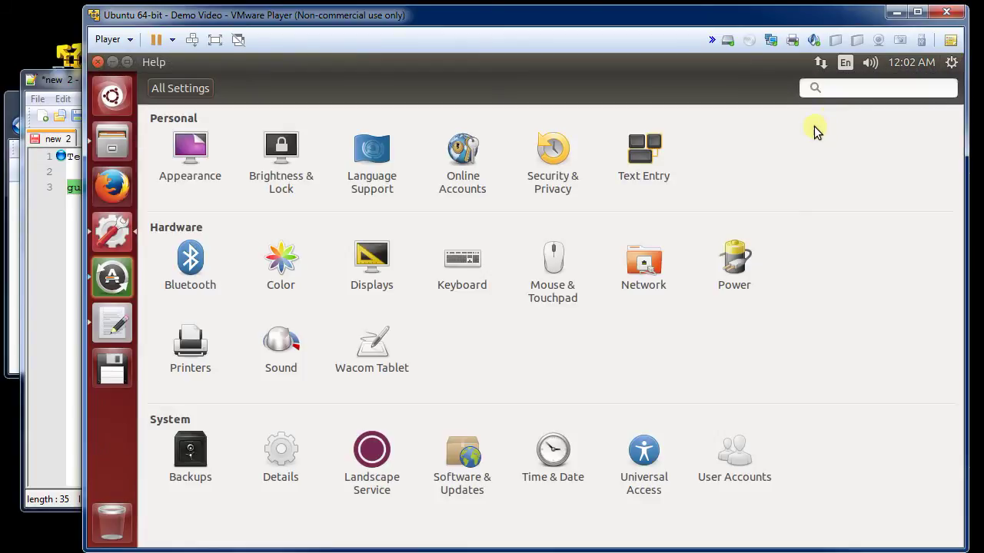
click(283, 148)
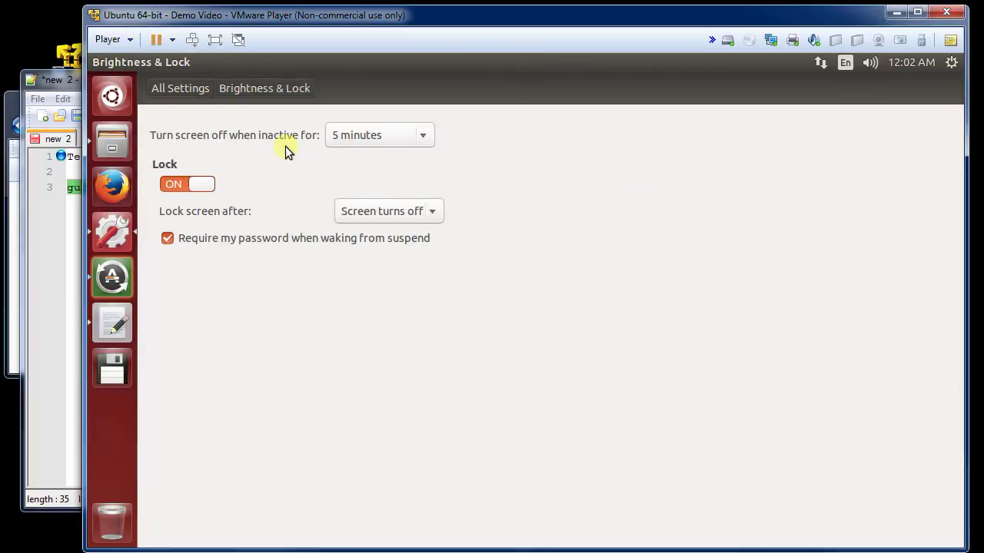
click(200, 187)
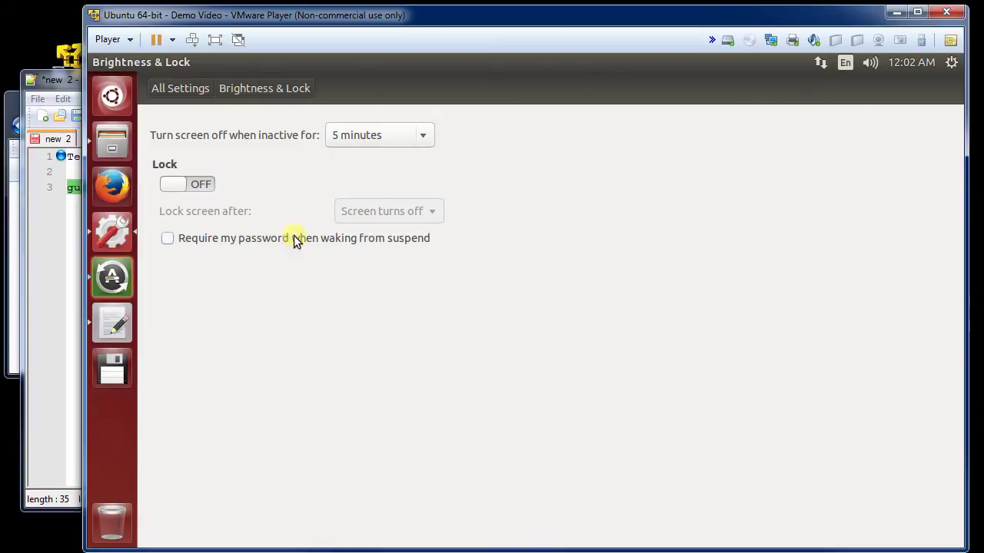
click(97, 62)
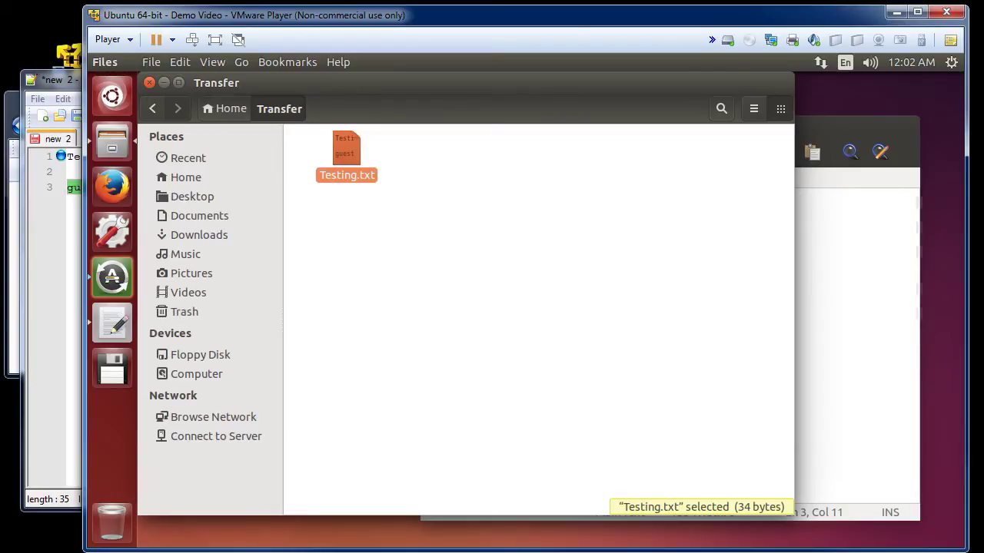
click(527, 268)
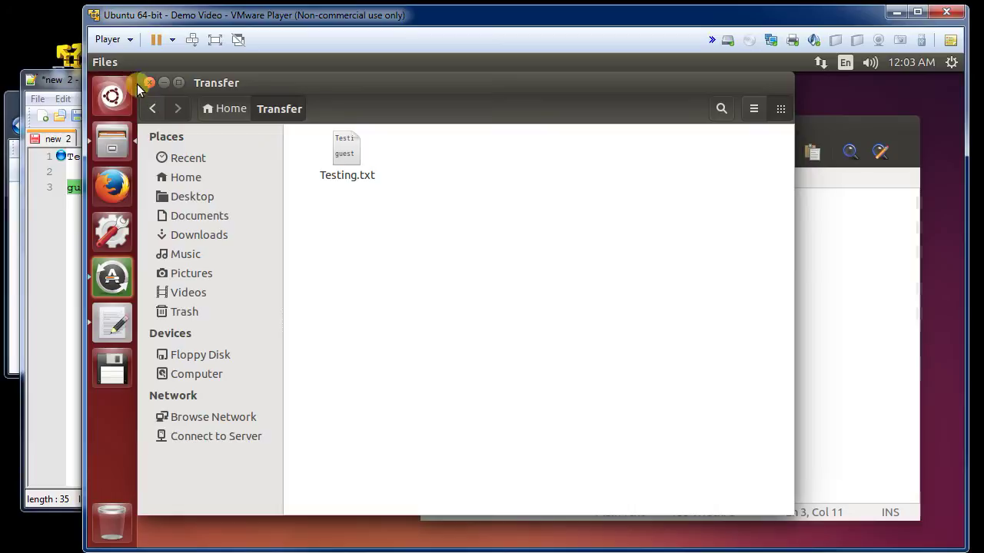
Review the network adapter's connection type in the Virtual Machine Settings and leave without saving changes.
mouse_move(100, 66)
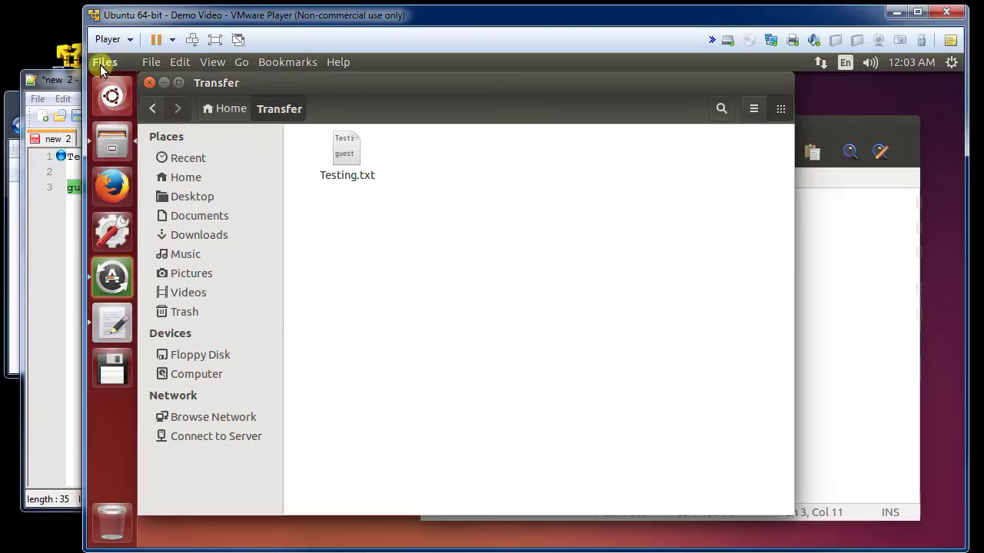
click(131, 39)
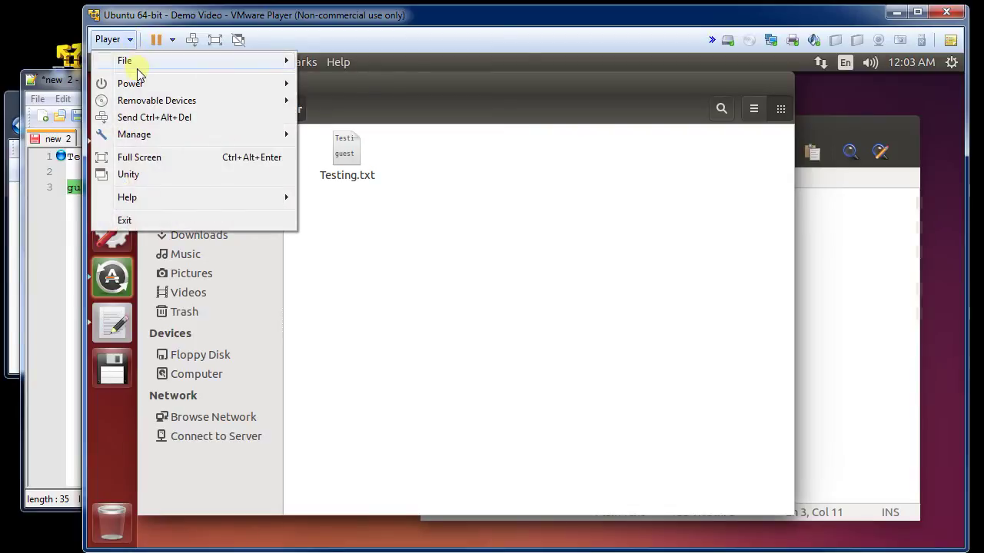
mouse_move(138, 137)
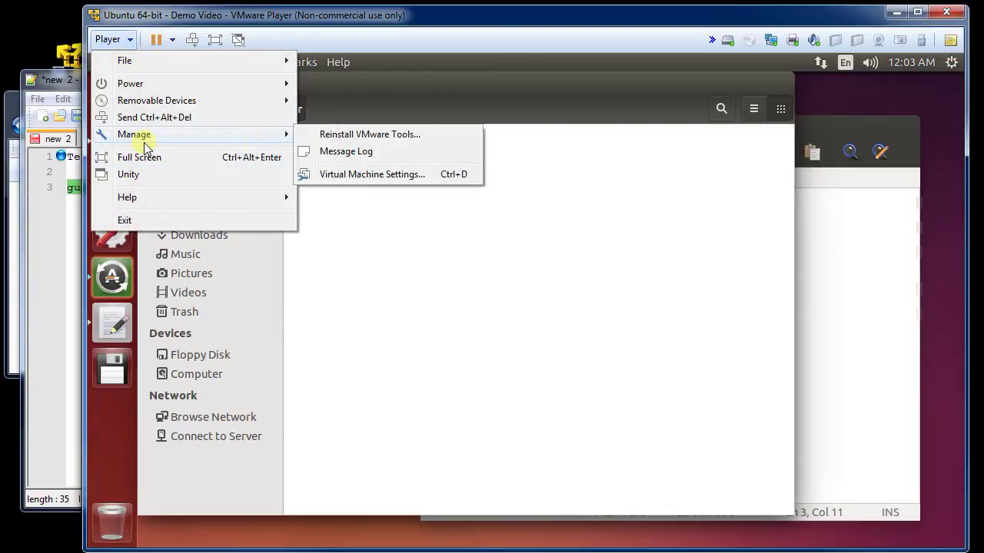
click(400, 174)
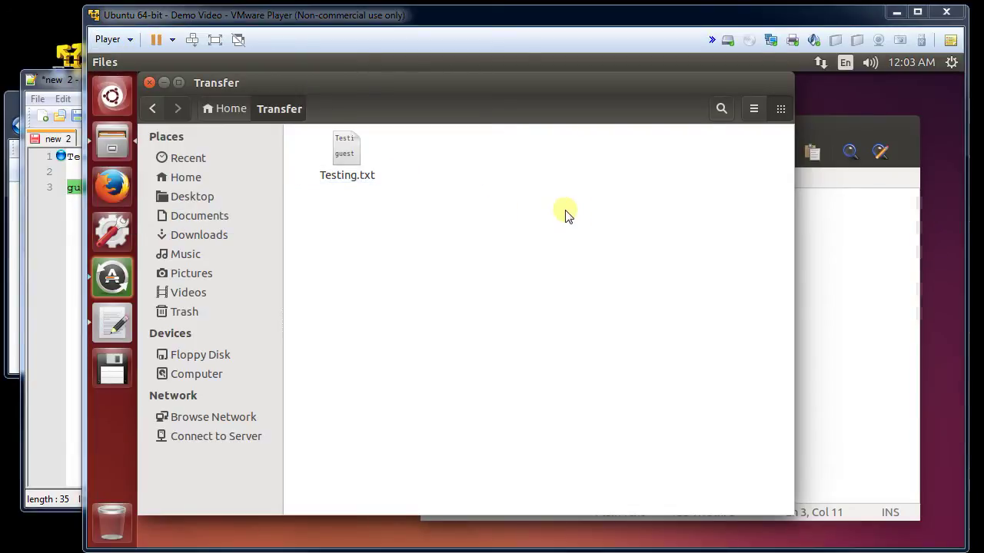
click(335, 177)
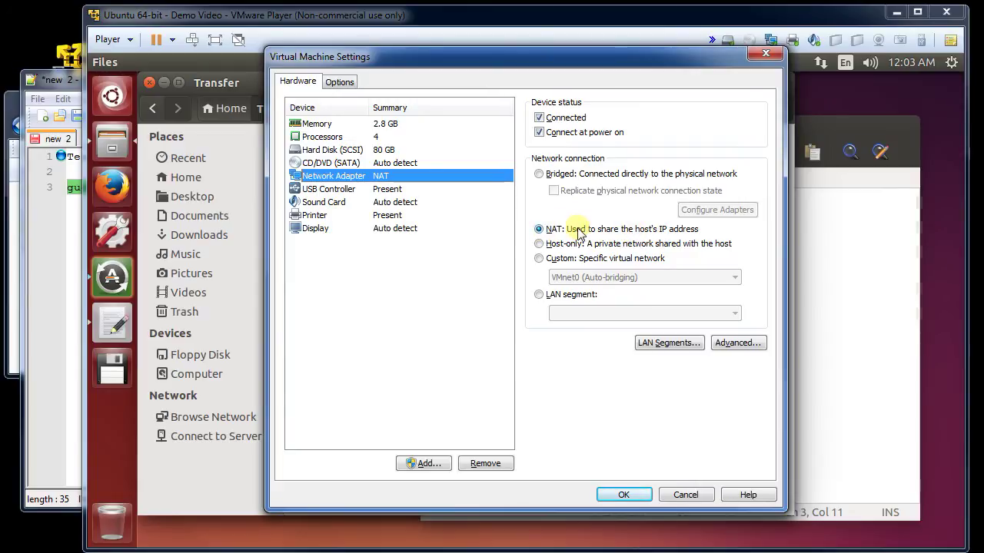
click(685, 494)
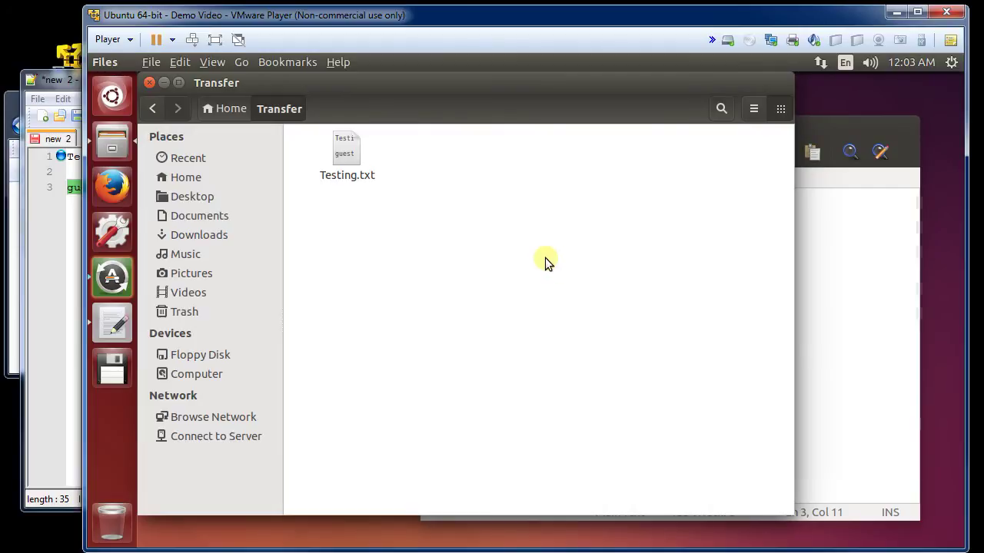
Open a Terminal window in Ubuntu and move it over the Transfer folder window.
key(ctrl+alt+t)
drag(505, 206, 617, 130)
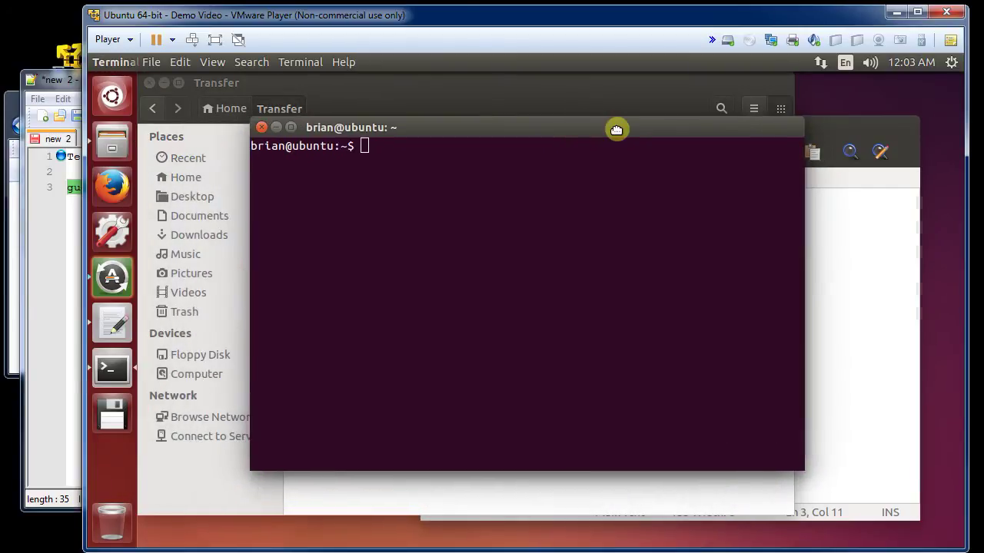
Search the Ubuntu Dash for "term" and launch Terminal from the results.
click(129, 102)
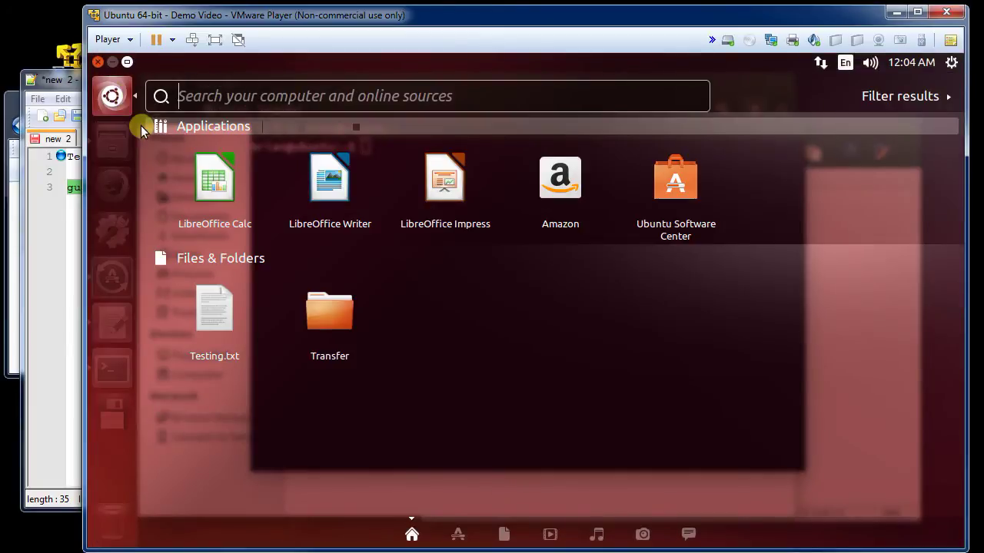
text(y.p)
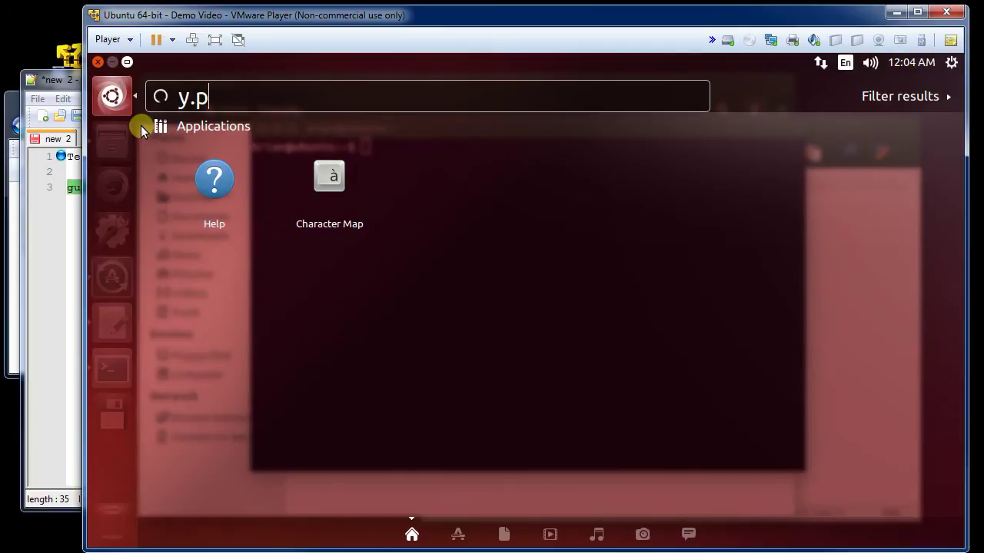
key(Escape)
text(term)
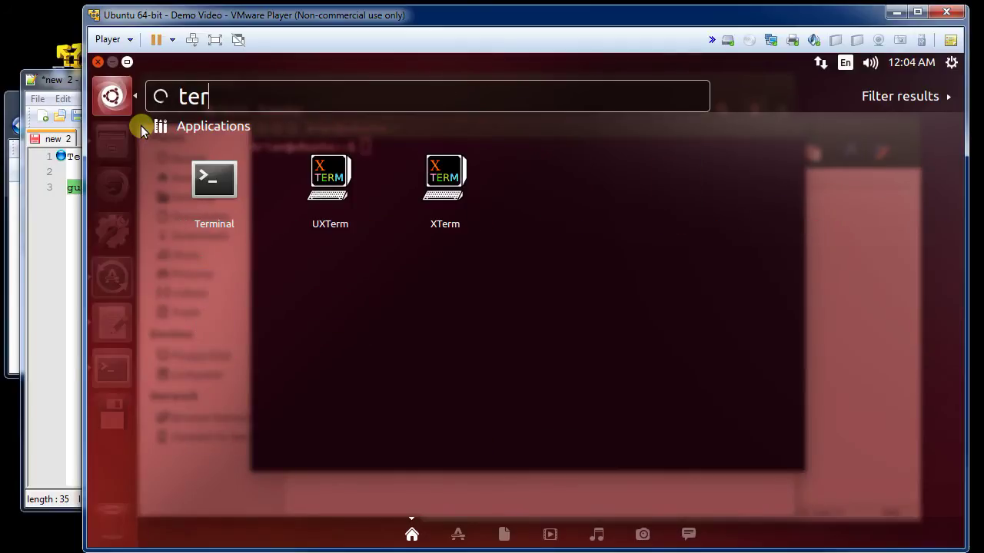
click(214, 188)
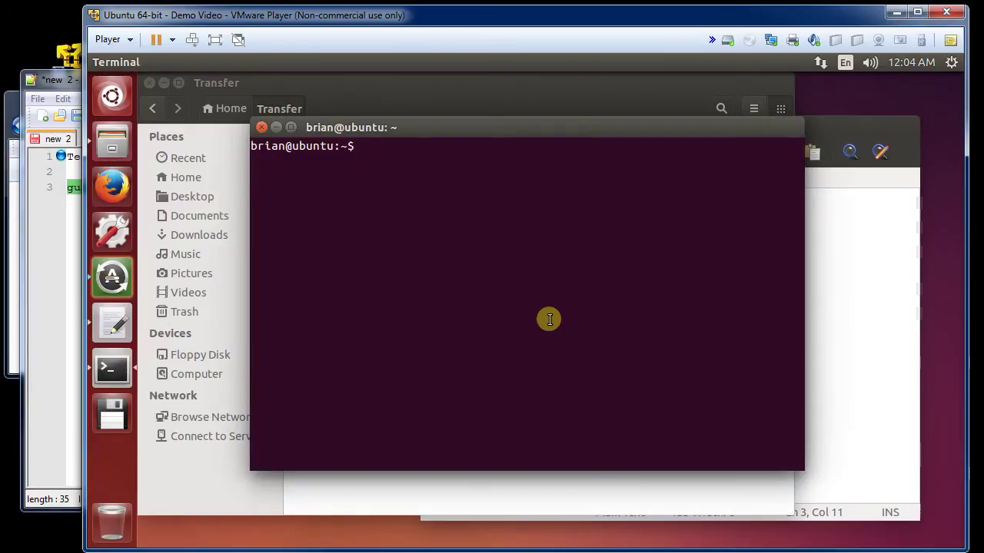
Run ifconfig in the Ubuntu Terminal and highlight the IPv4 address of eth0.
text(ifconfig)
key(Return)
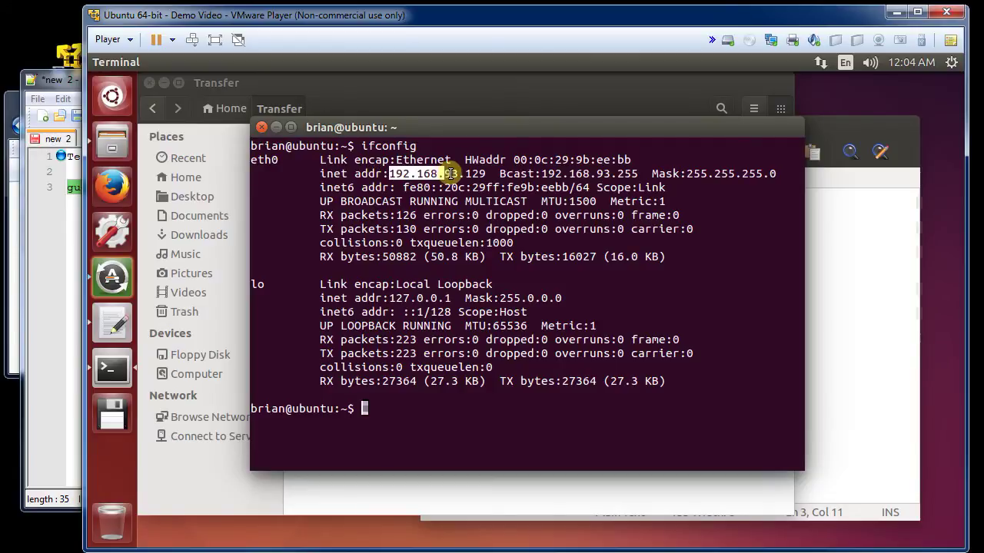
double_click(415, 174)
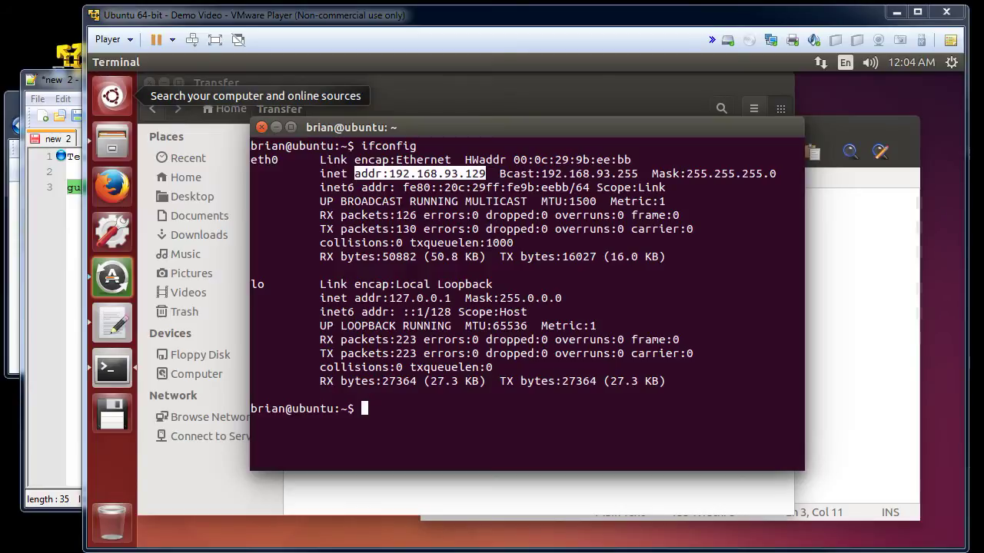
Run ipconfig in a command prompt on the Windows host and examine the addresses of its network adapters.
key(ctrl+grave)
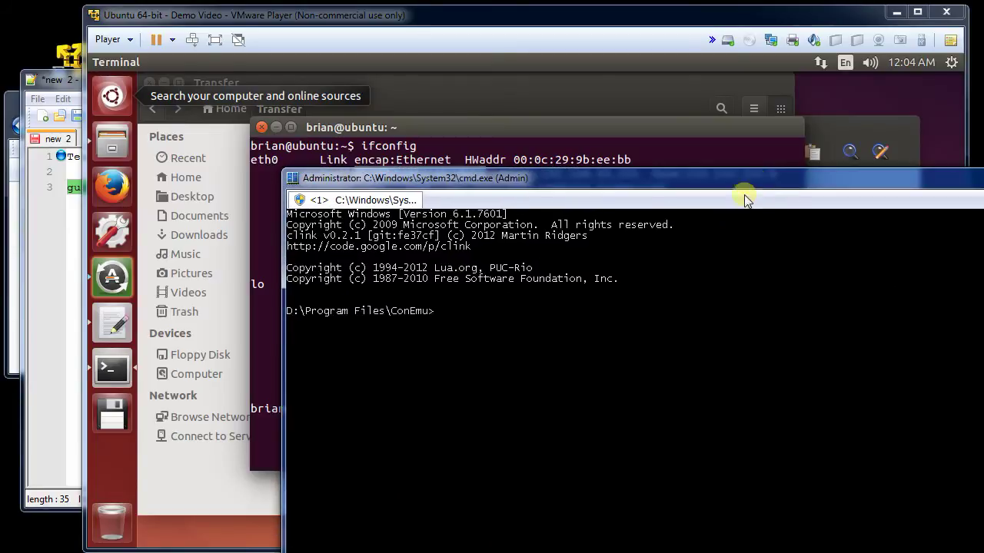
text(ipconfig)
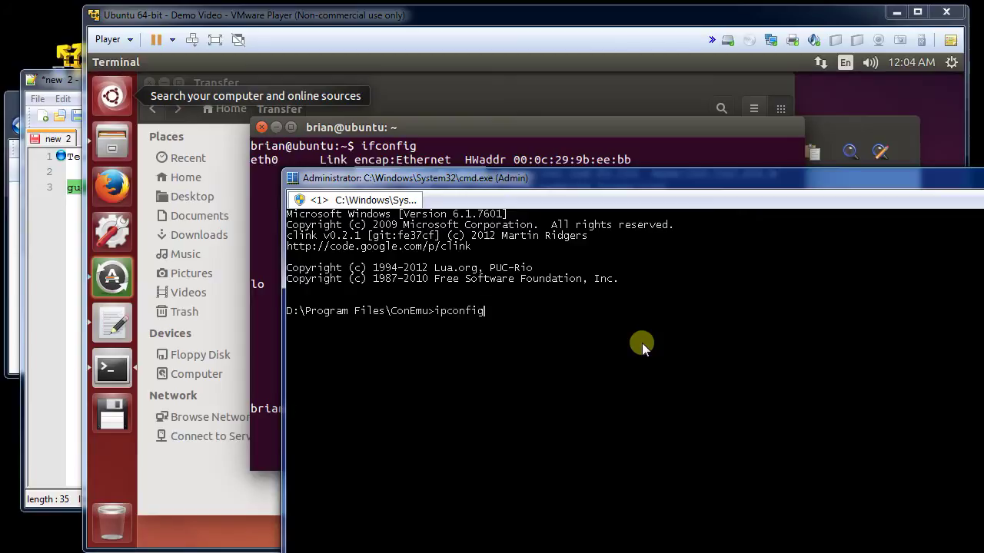
key(Return)
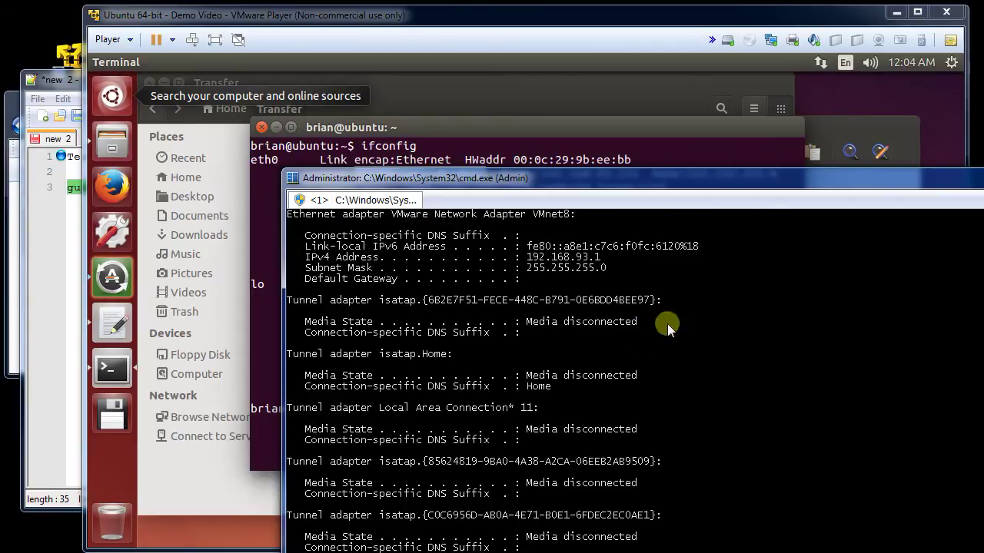
drag(675, 186, 664, 112)
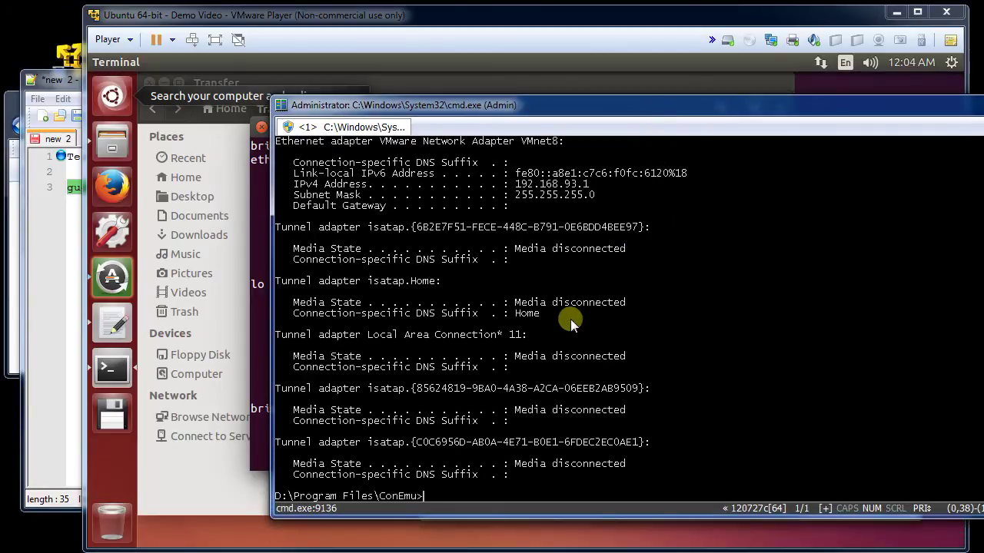
scroll(570, 319, up, 5)
scroll(565, 327, up, 5)
scroll(566, 326, down, 1)
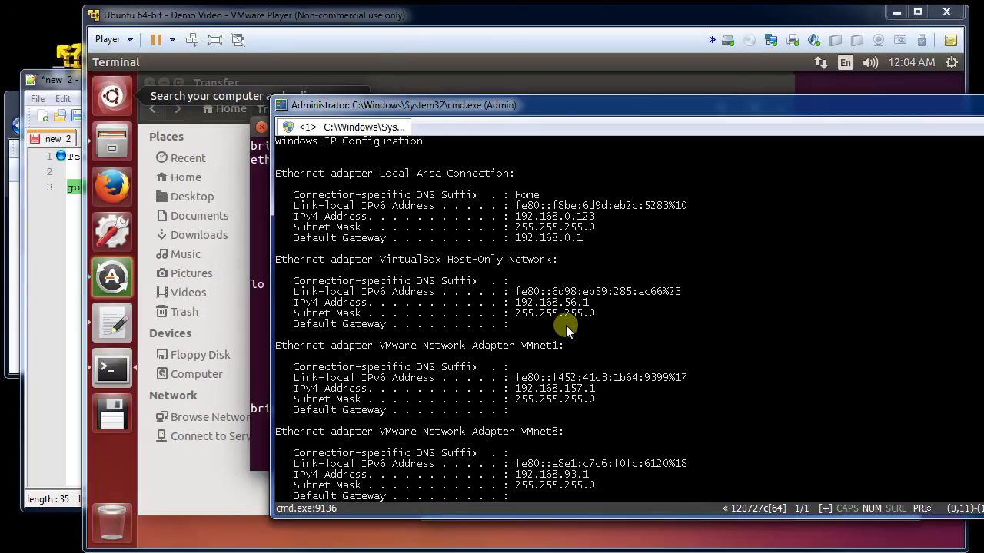
scroll(498, 271, up, 1)
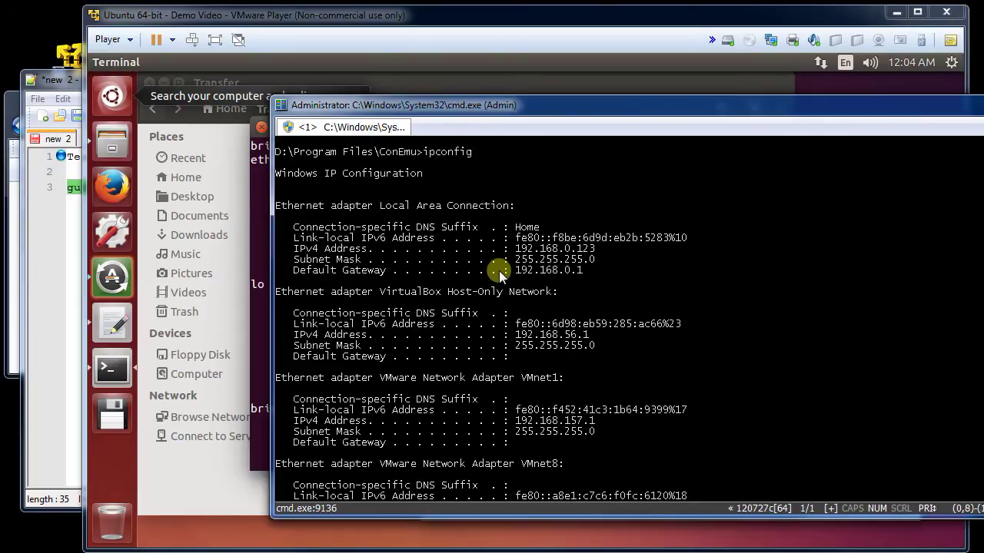
scroll(499, 271, down, 1)
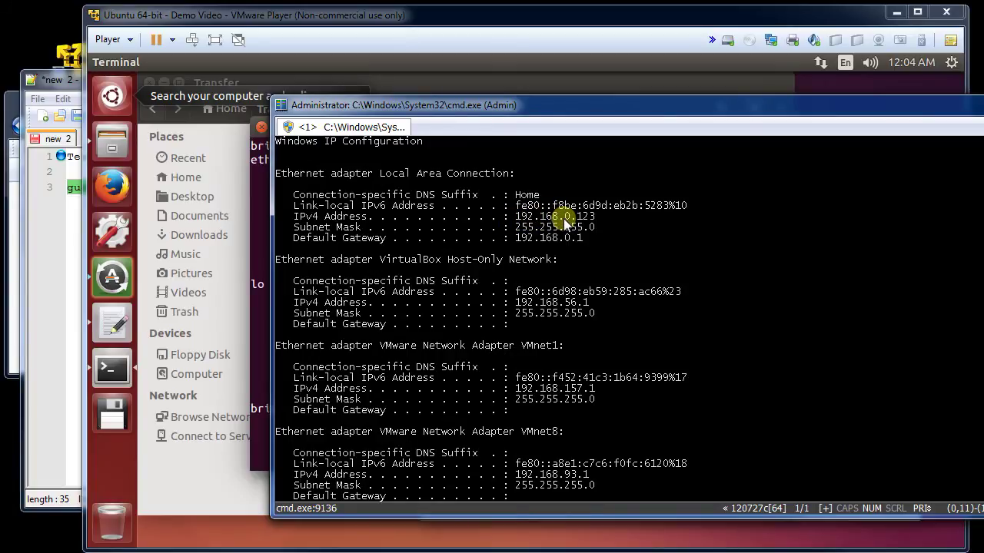
scroll(563, 220, down, 9)
scroll(566, 219, up, 11)
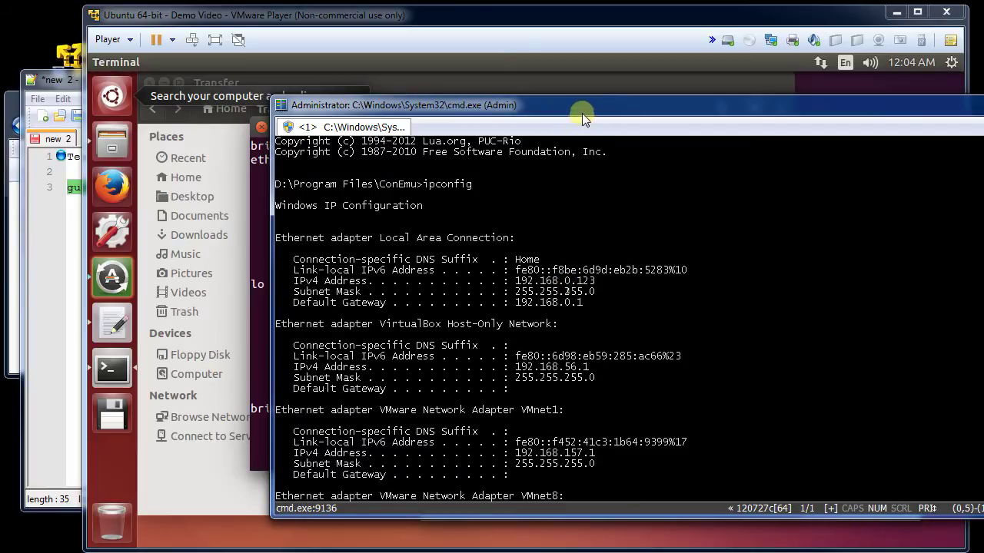
Move the host command prompt clear of the Ubuntu Terminal and return to the guest's ifconfig output for comparison.
drag(584, 104, 582, 487)
click(573, 330)
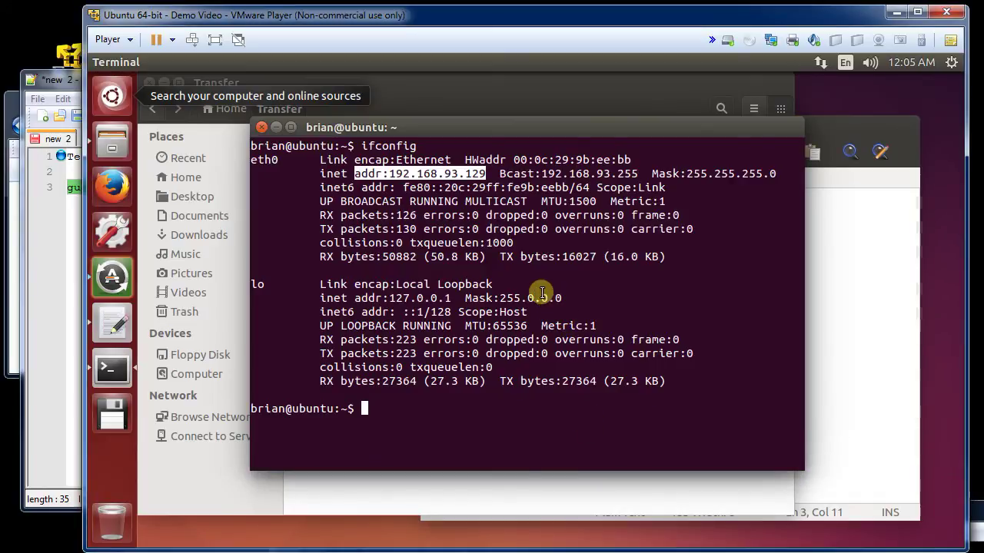
key(alt+Tab)
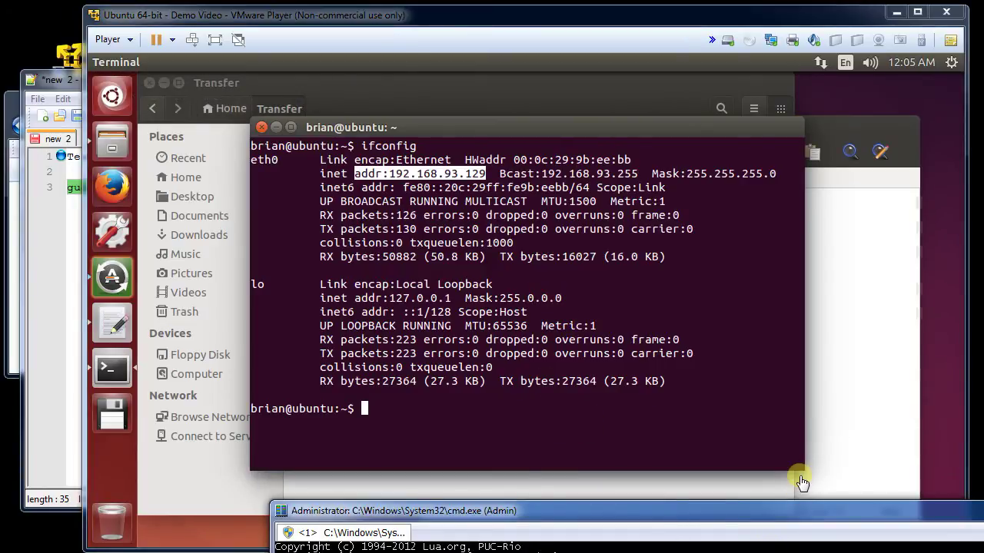
drag(792, 517, 810, 494)
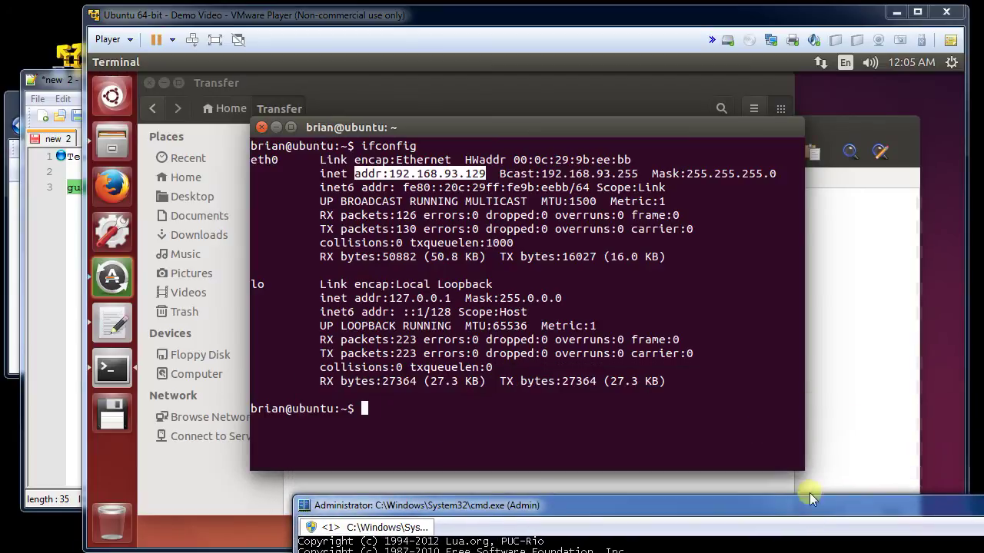
click(469, 197)
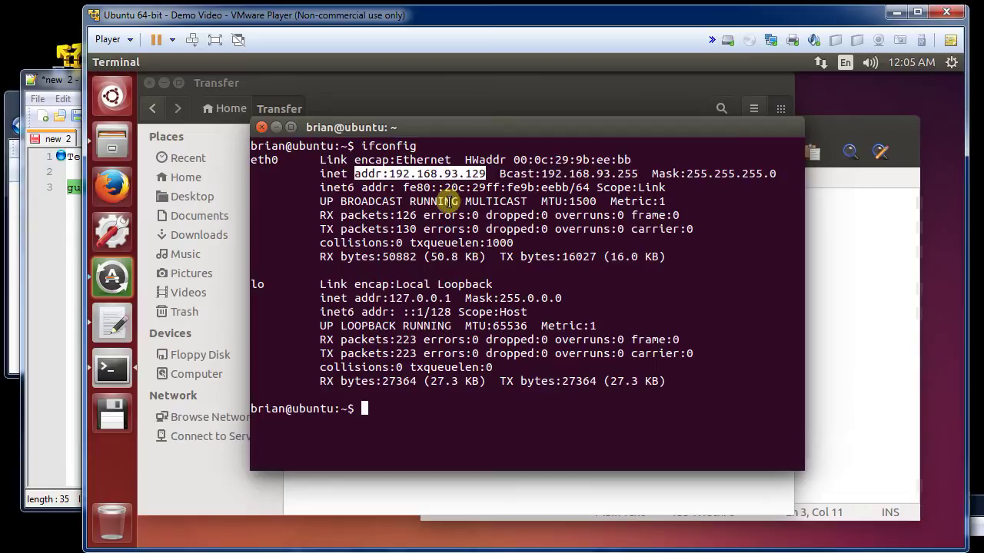
click(444, 203)
Switch the virtual machine's network adapter to Bridged, with the Realtek PCIe GBE Family Controller as the automatically bridged host adapter.
click(136, 44)
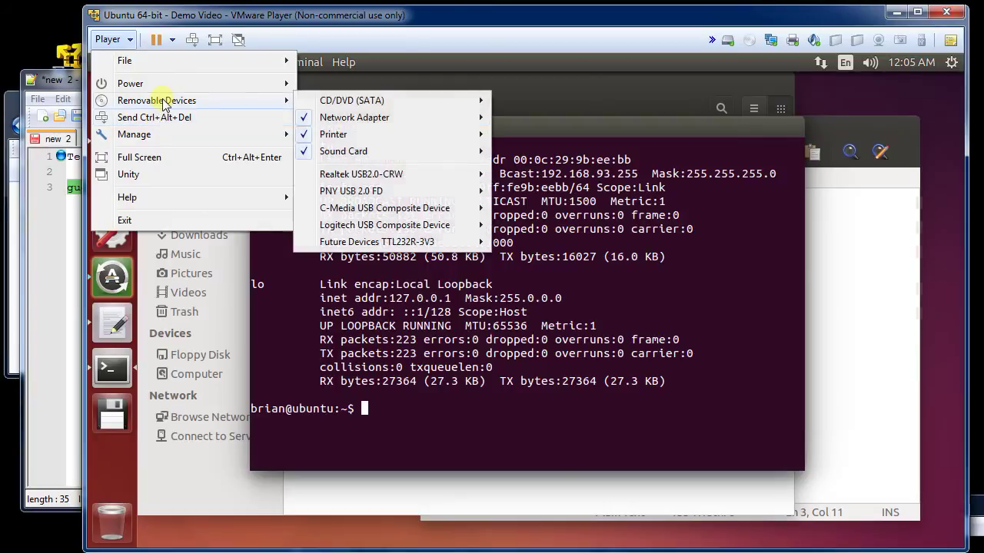
mouse_move(153, 136)
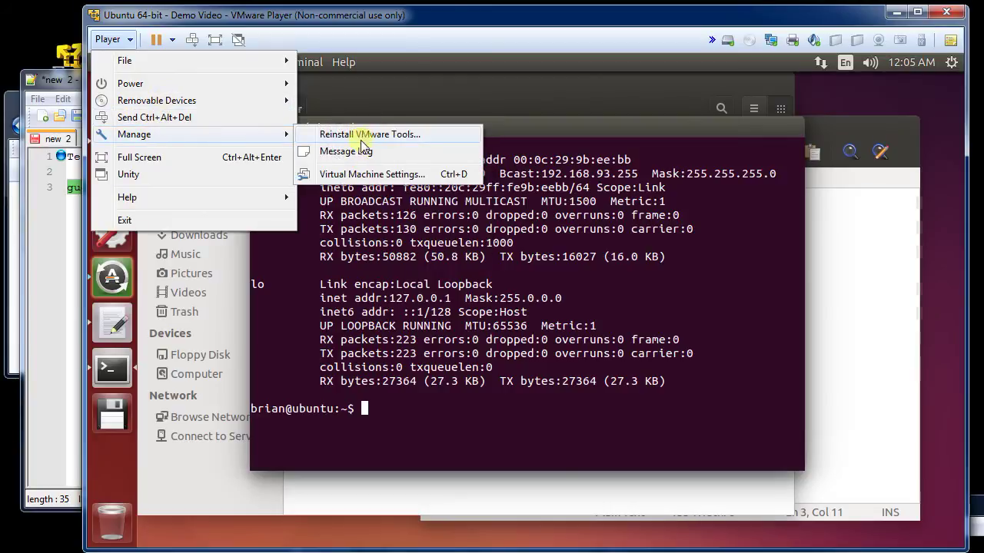
click(361, 175)
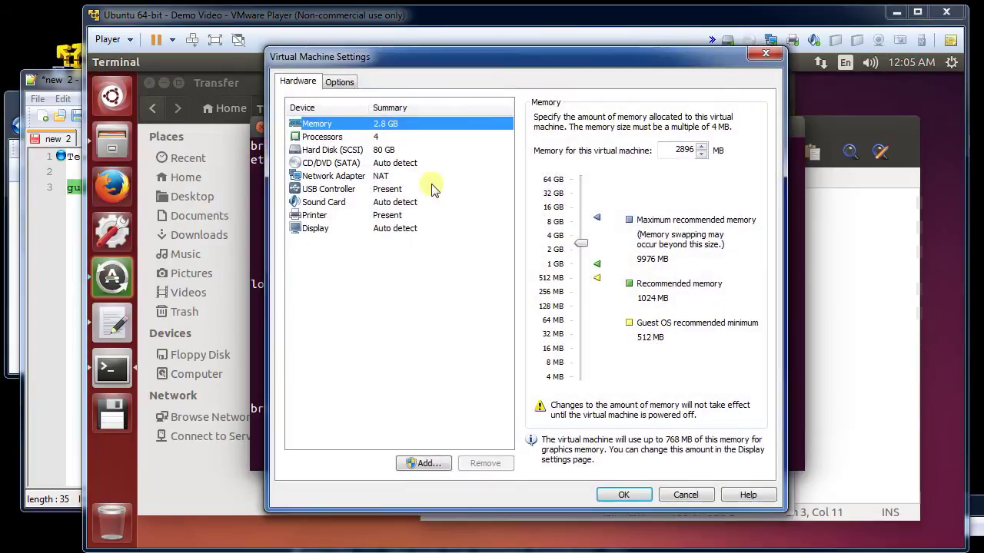
click(326, 176)
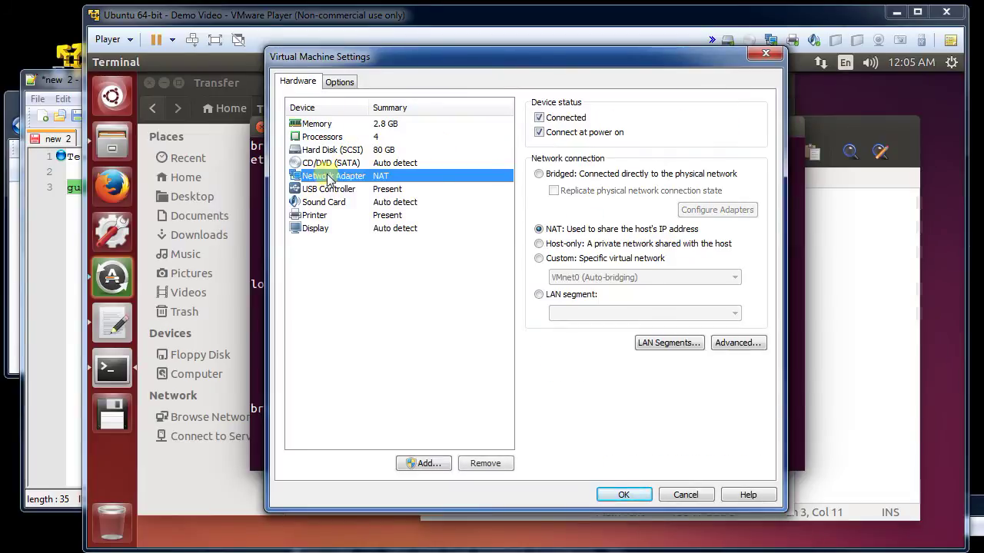
click(539, 174)
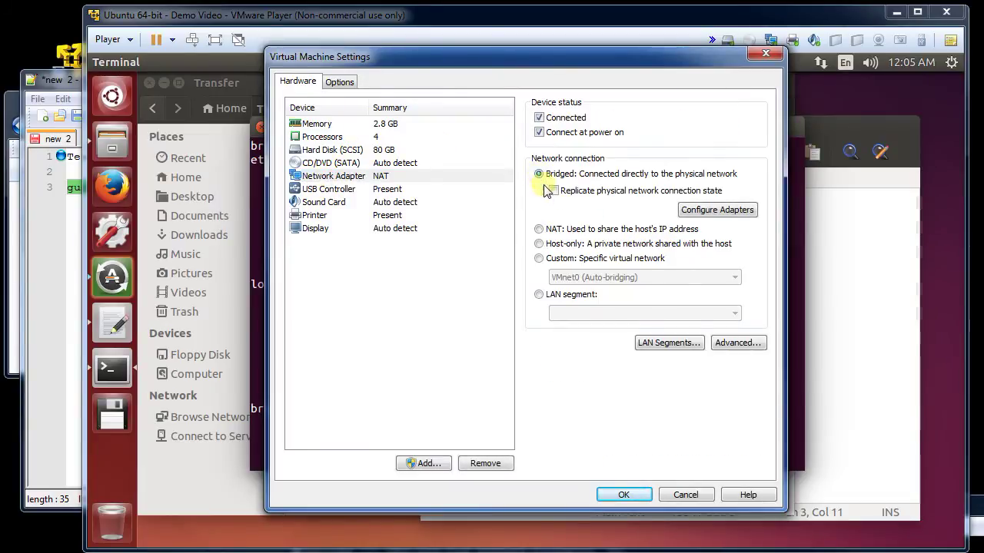
click(718, 210)
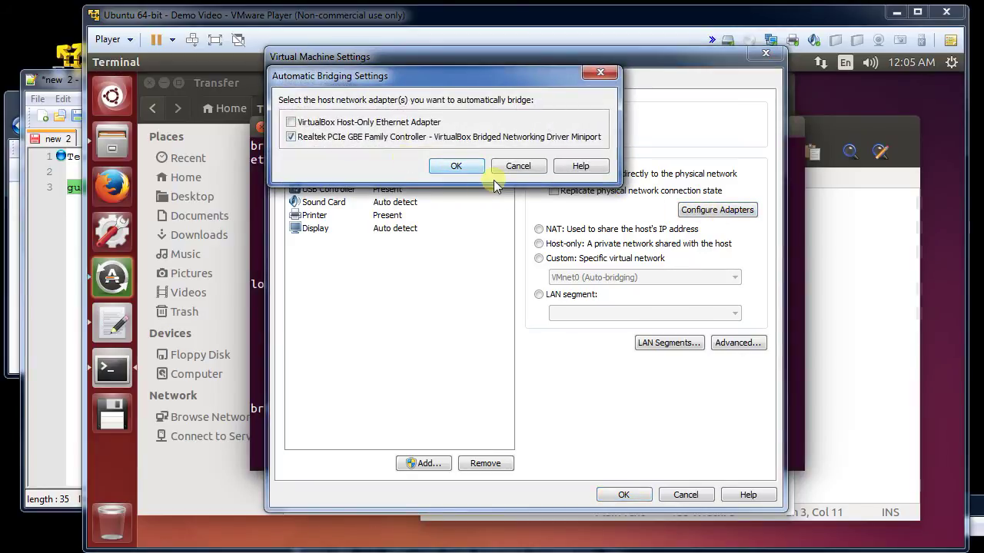
click(460, 172)
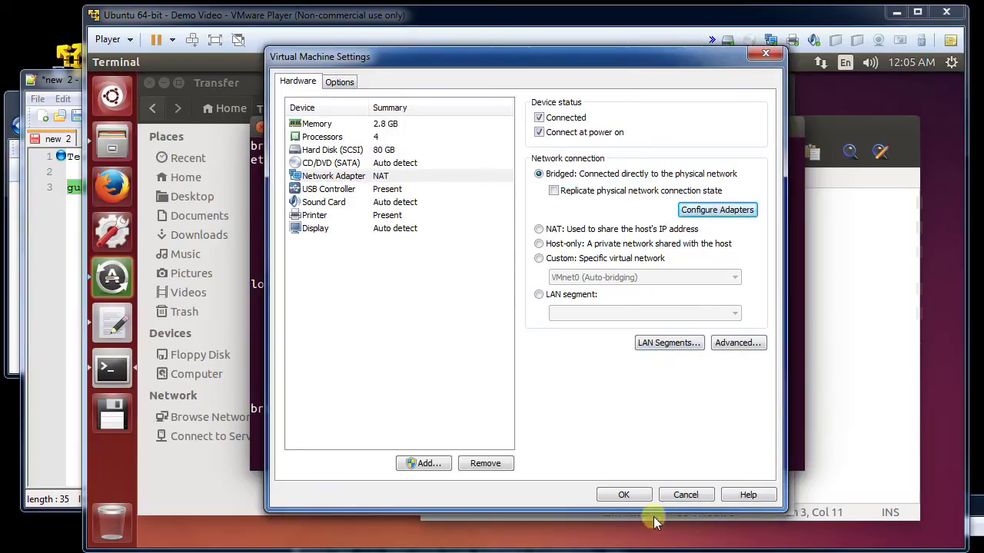
click(626, 495)
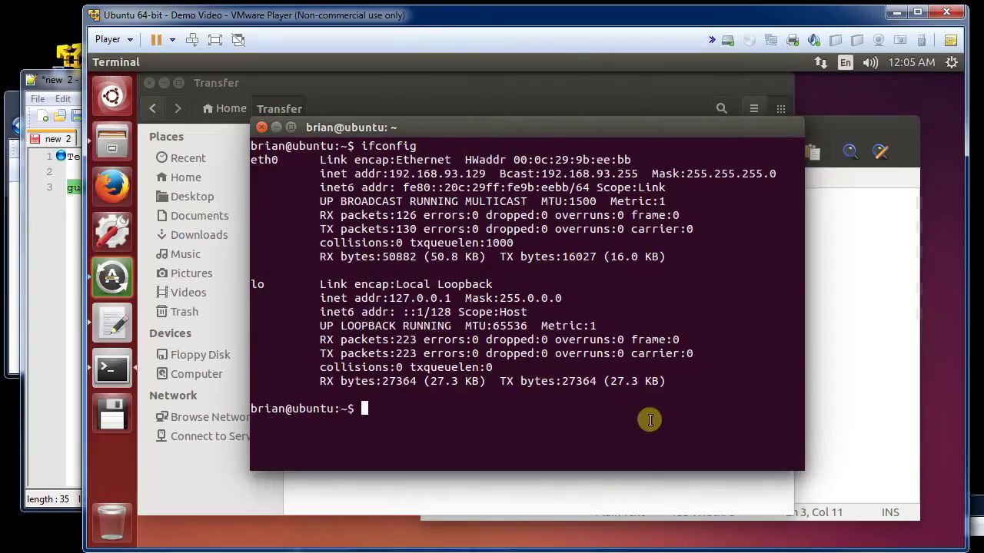
Rerun ifconfig several times in the Ubuntu Terminal to check the eth0 address under the bridged connection.
key(Up)
key(Return)
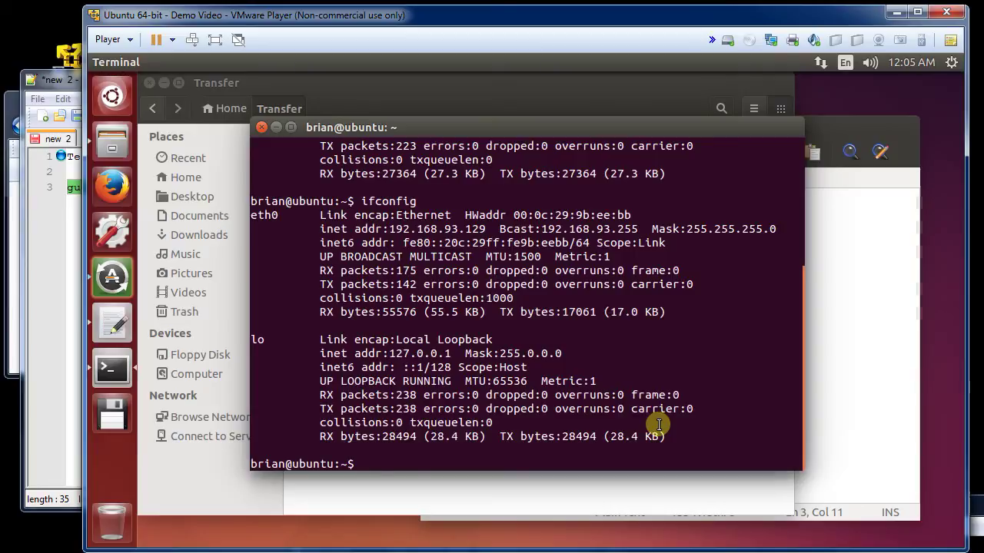
key(Up)
key(Return)
key(Up)
key(Return)
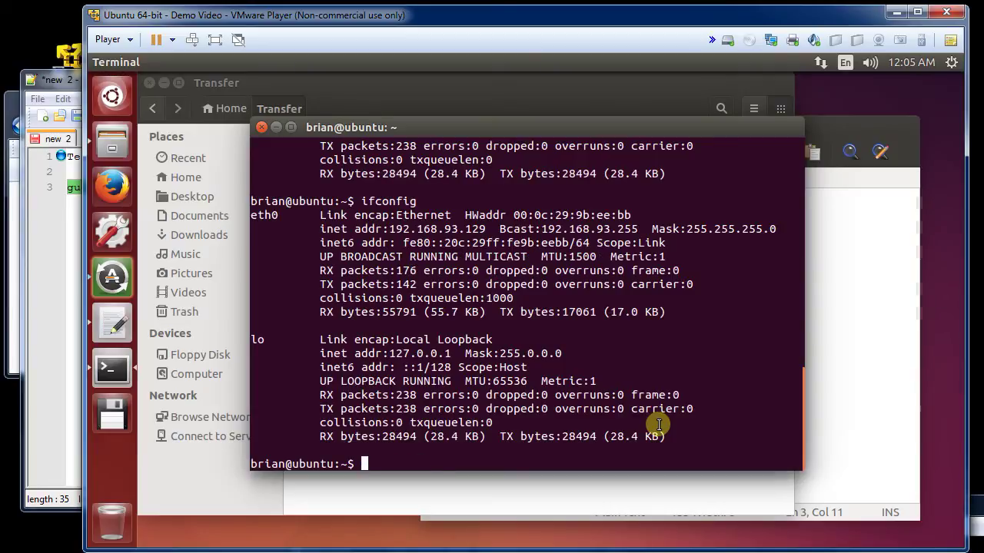
key(Up)
key(Return)
key(Up)
key(Return)
key(Up)
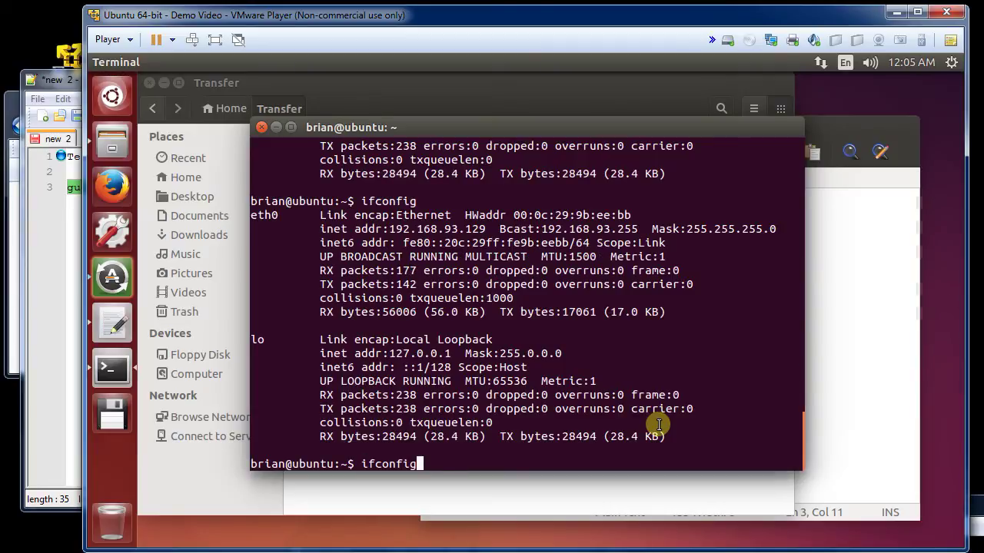
key(Down)
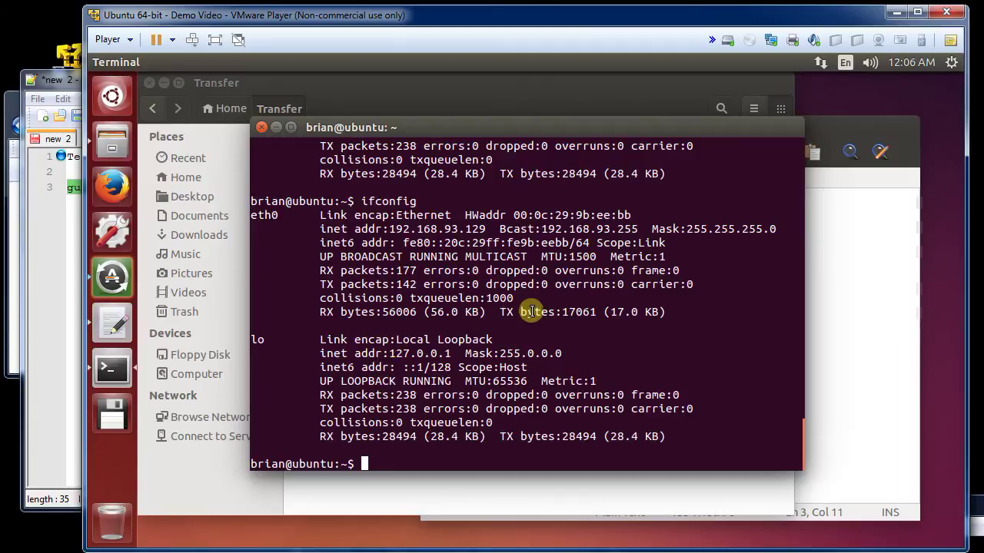
Add three blank prompt lines in the Ubuntu Terminal and move its window aside to uncover the Testing.txt icon.
click(311, 85)
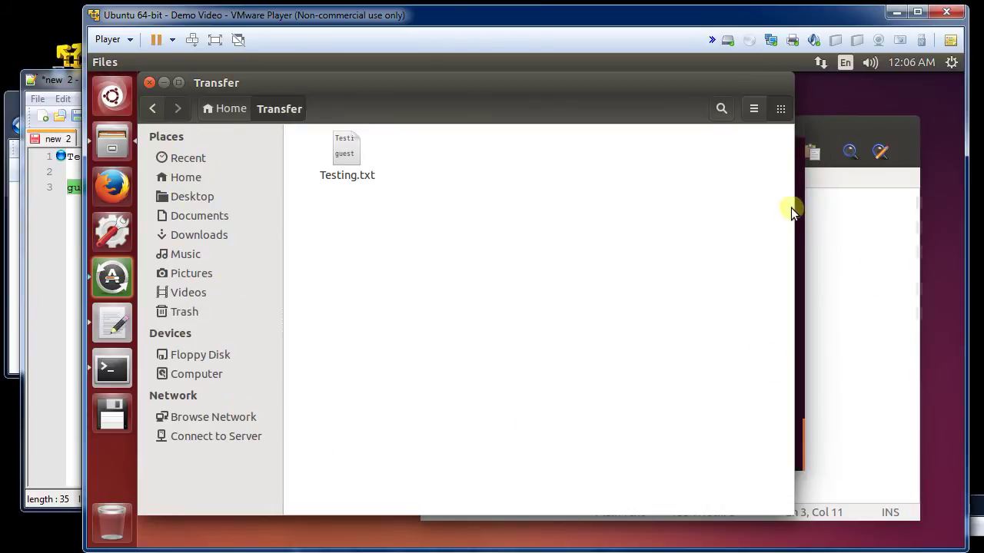
click(805, 226)
scroll(688, 192, up, 1)
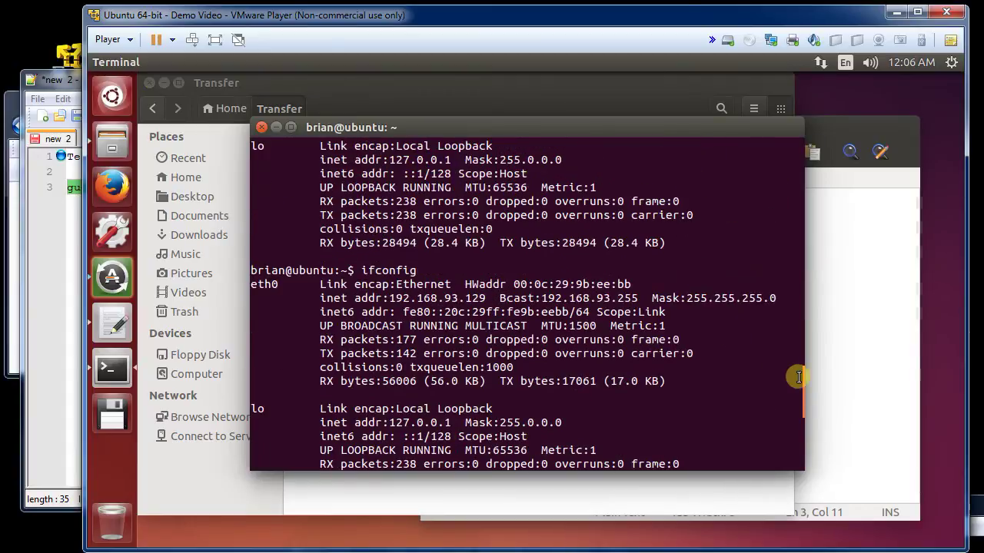
key(Return)
key(Return)
key(Return)
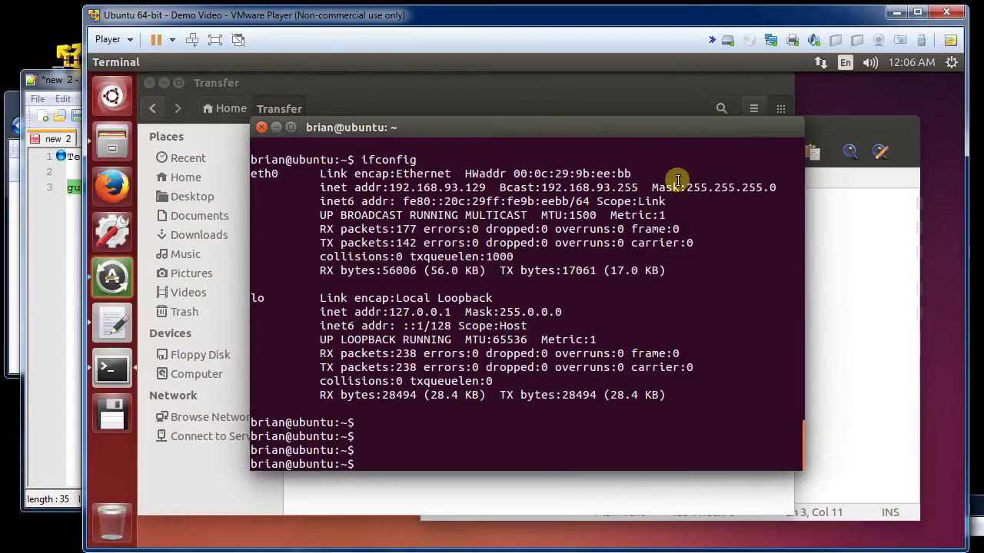
drag(641, 126, 757, 129)
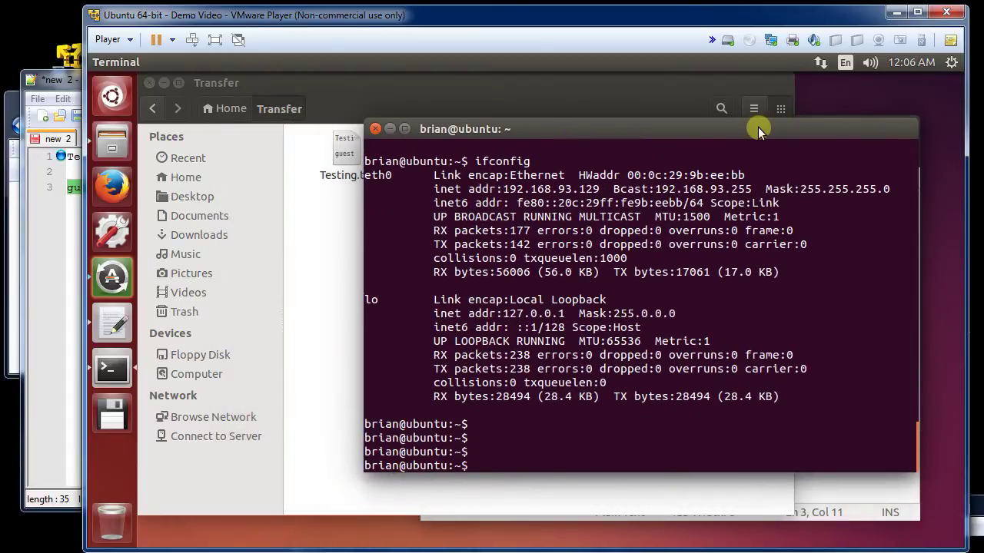
Try to refresh the package lists with sudo apt-get update, entering the account password at the sudo prompt, and interrupt the command.
text(sudo apt-get)
text(update)
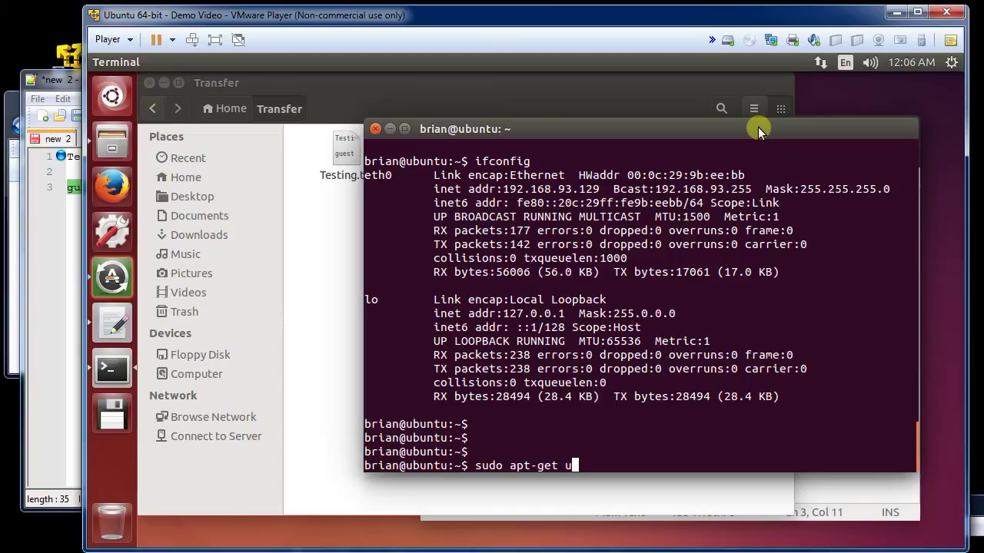
key(Return)
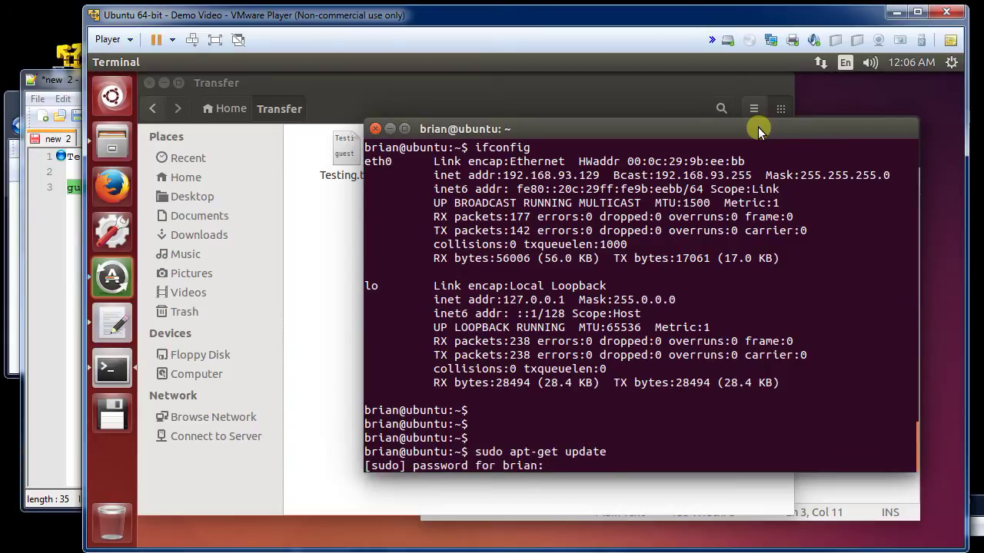
key(Return)
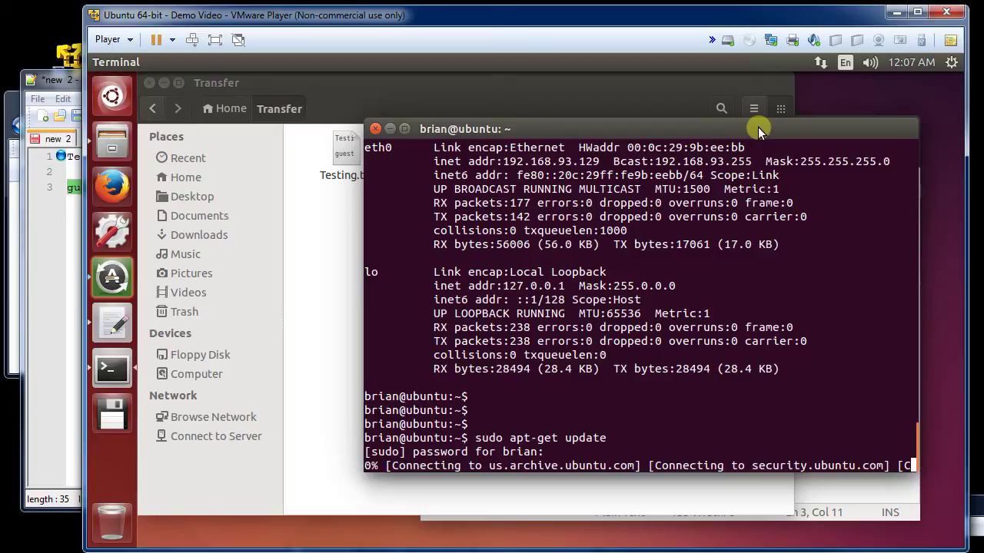
drag(758, 127, 676, 117)
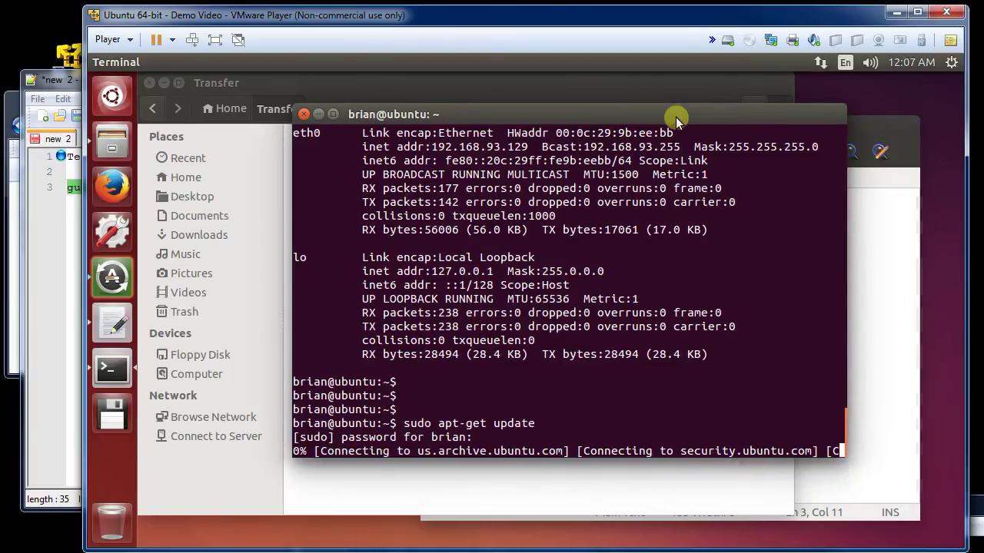
key(ctrl+c)
key(ctrl+c)
key(ctrl+c)
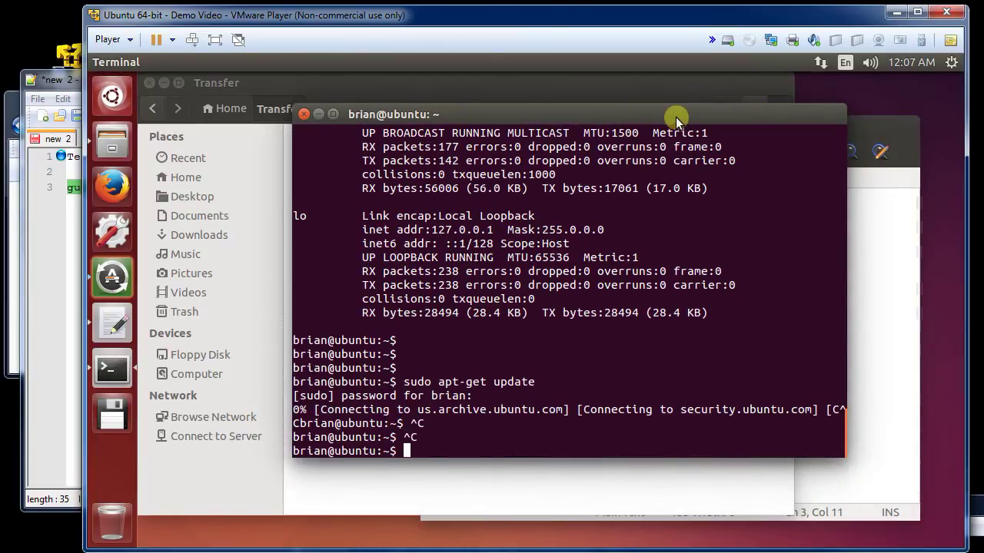
Switch the virtual machine's network adapter to NAT in the Virtual Machine Settings.
click(127, 39)
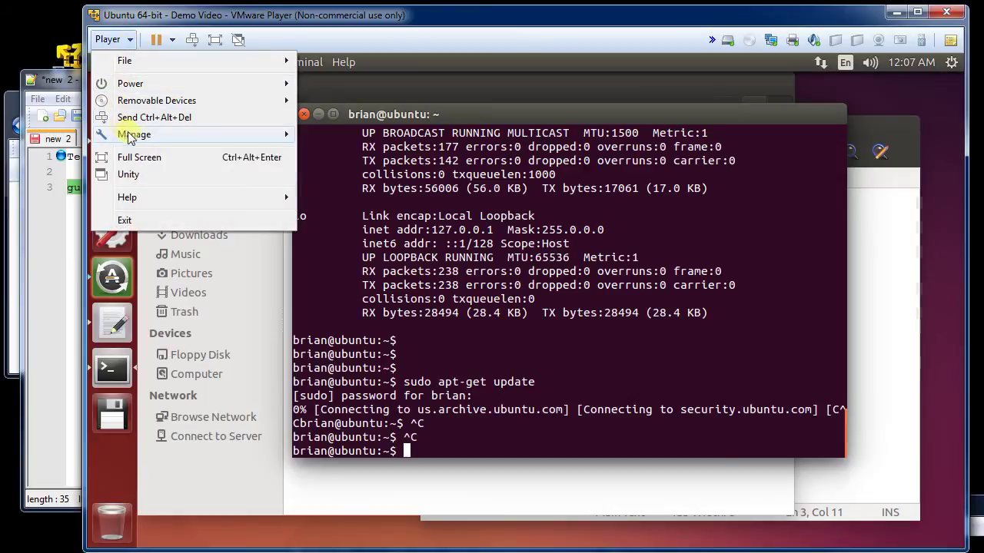
mouse_move(173, 140)
click(319, 173)
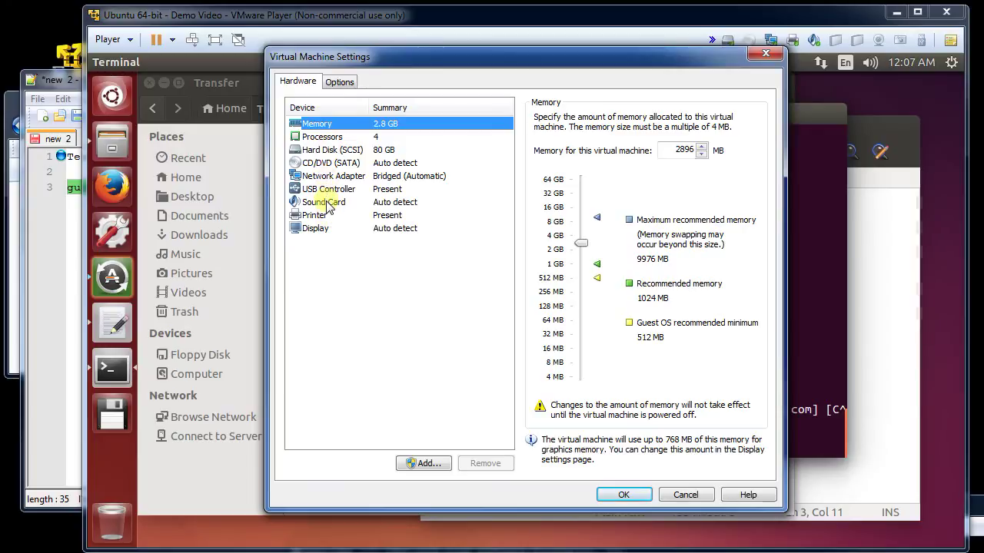
click(333, 181)
click(539, 229)
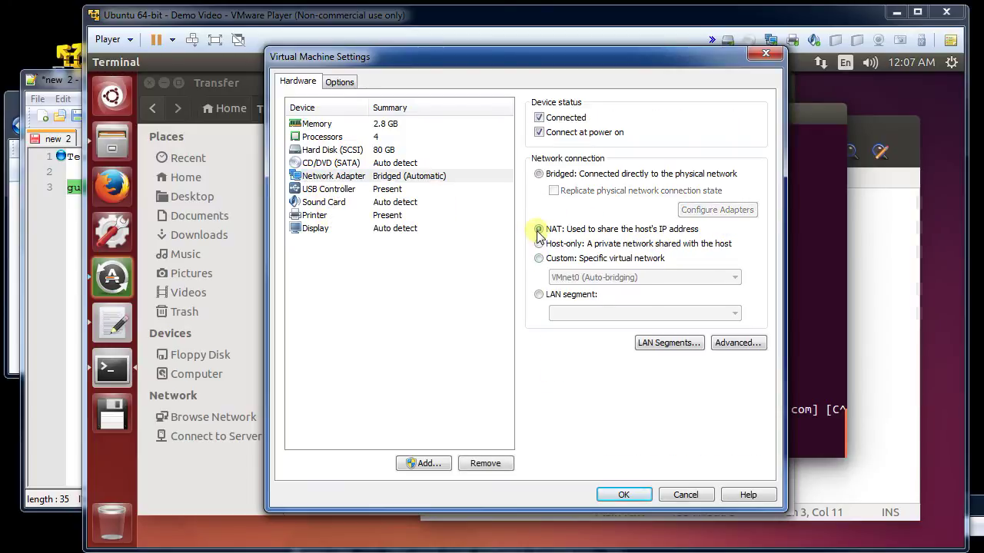
click(618, 494)
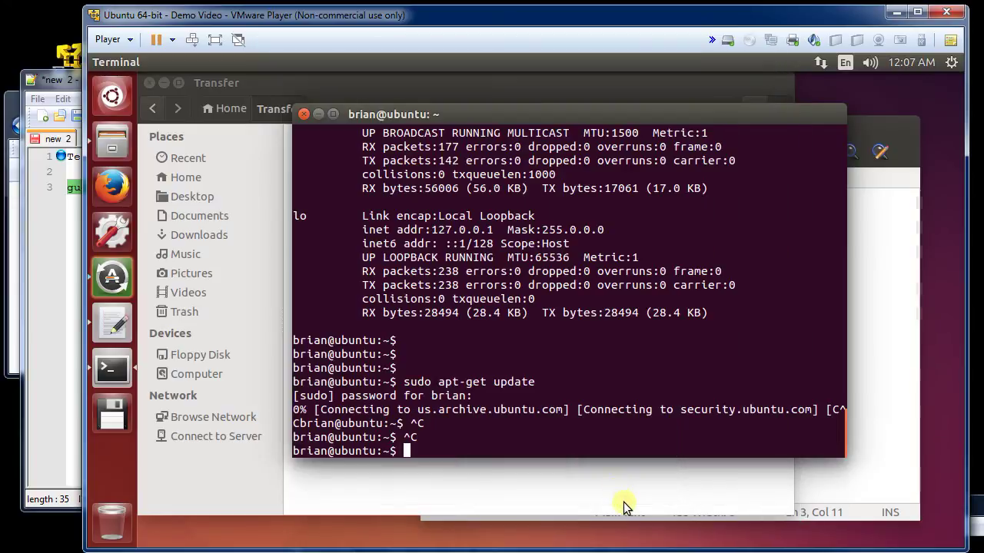
Add three blank prompt lines in the Ubuntu Terminal and run ifconfig to check the guest's network interfaces.
key(Return)
key(Return)
key(Return)
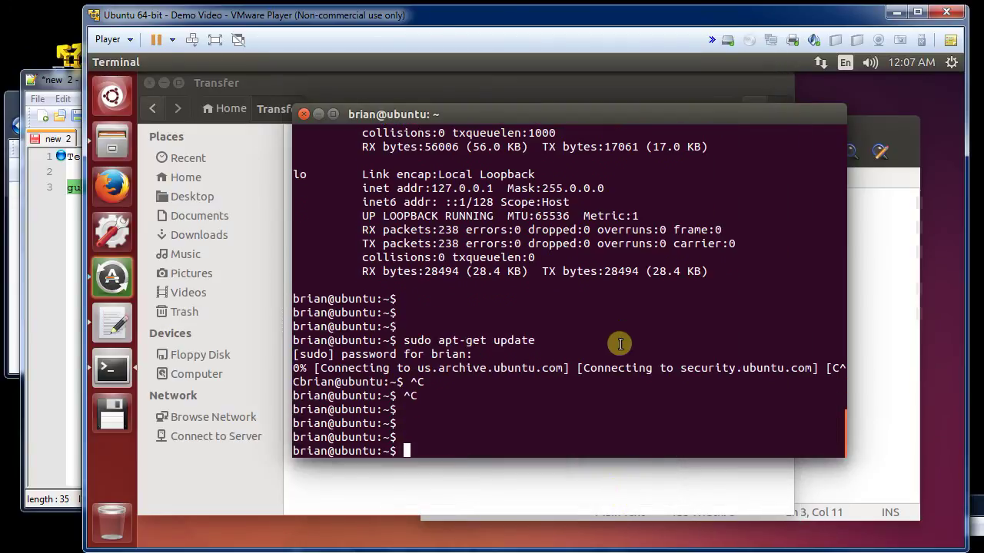
text(ifconfig)
key(Return)
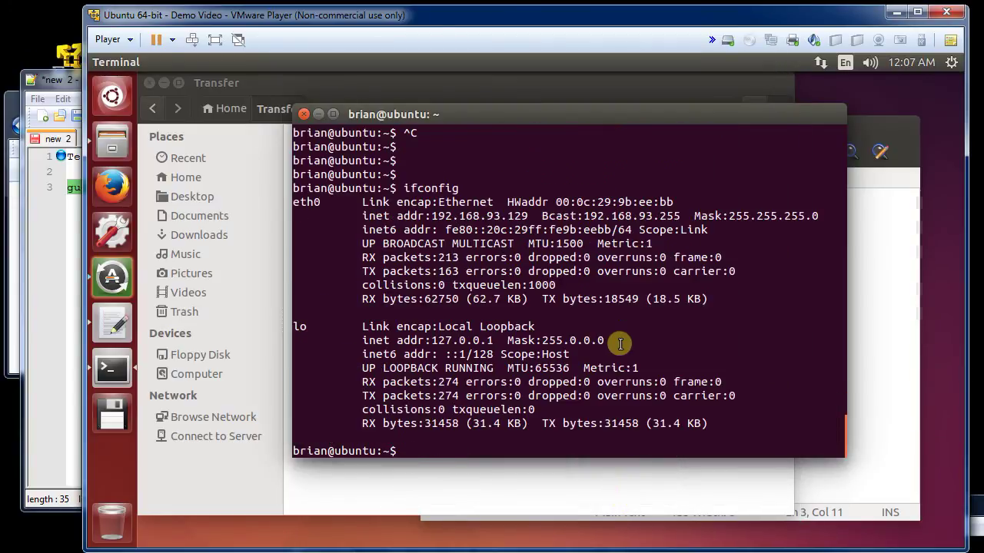
Ping google.ca repeatedly to test the guest's internet connection, stop the ping and add three blank prompt lines.
text(ping googl)
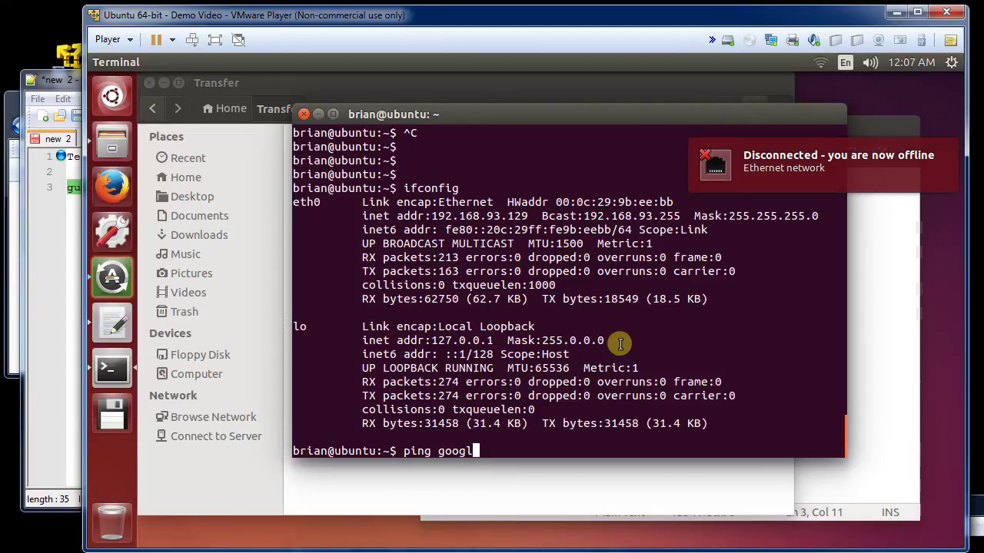
text(e.ca)
key(Return)
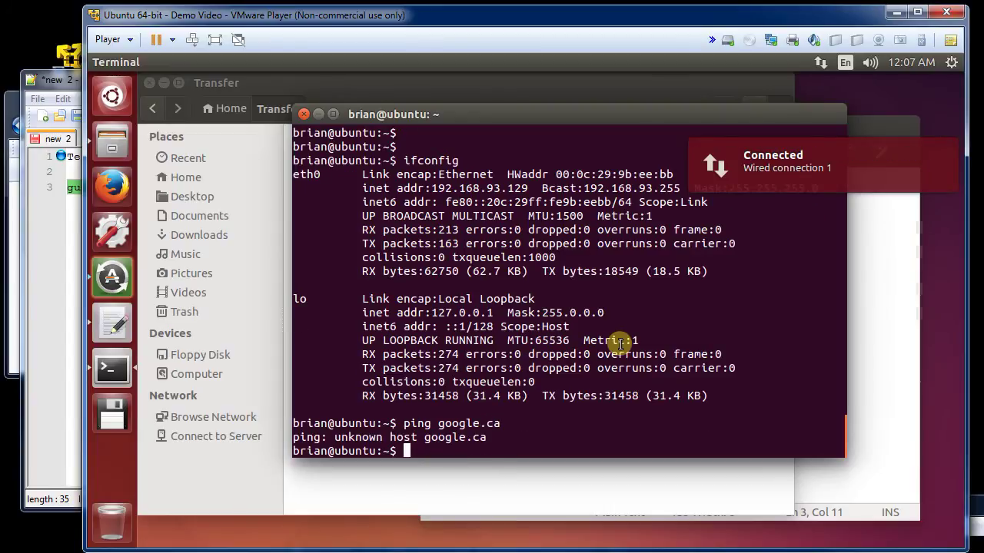
key(Up)
key(Return)
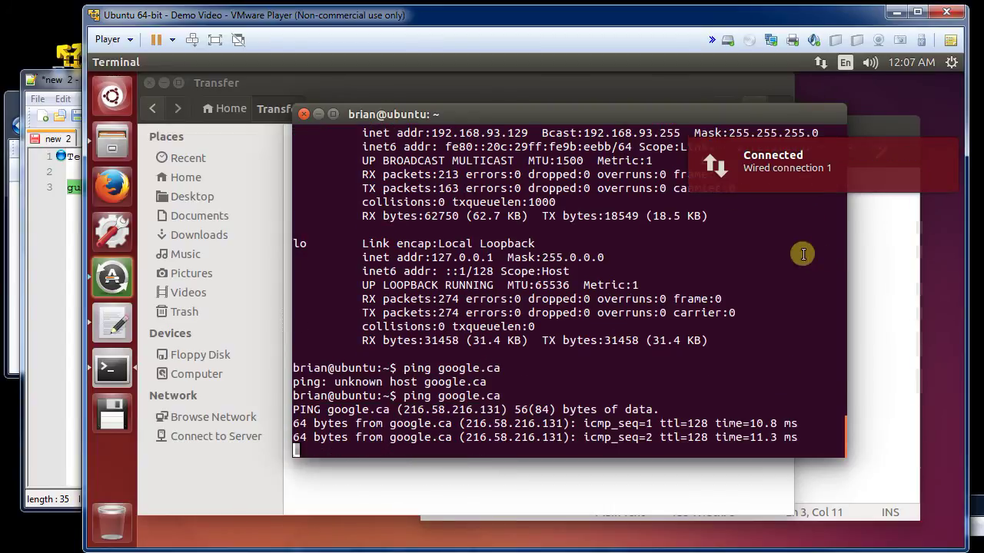
key(ctrl+c)
key(Return)
key(Return)
key(Return)
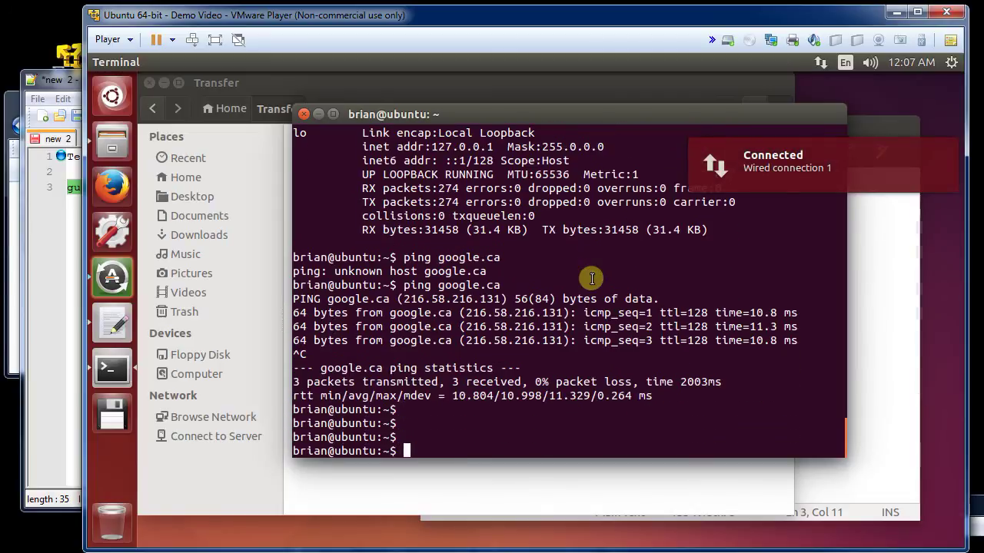
Rerun sudo apt-get update to refresh the guest's package lists.
key(Up)
key(Up)
key(Return)
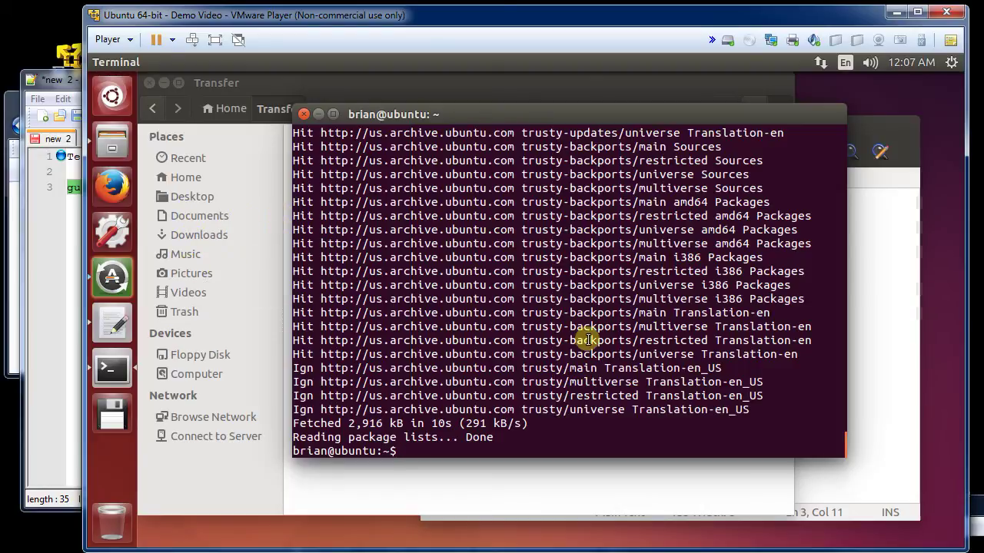
Install the nemo package with sudo apt-get install nemo and accept the installation.
text(sudo apt-get install )
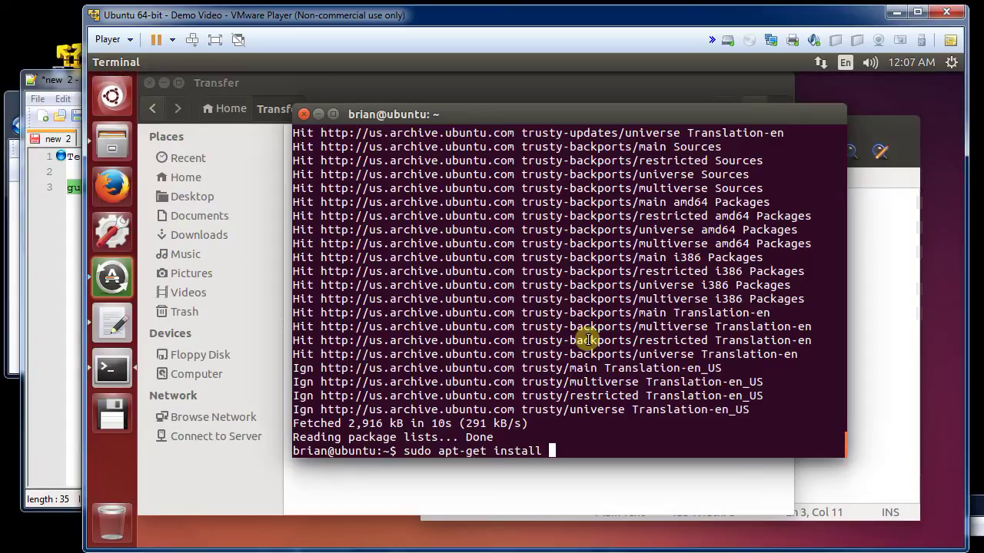
text(nemo)
key(Return)
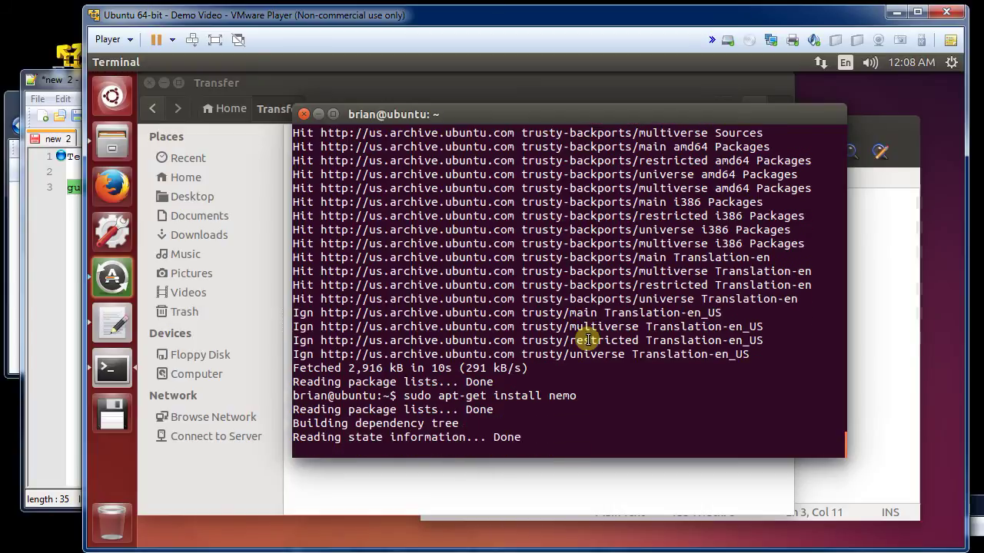
key(Return)
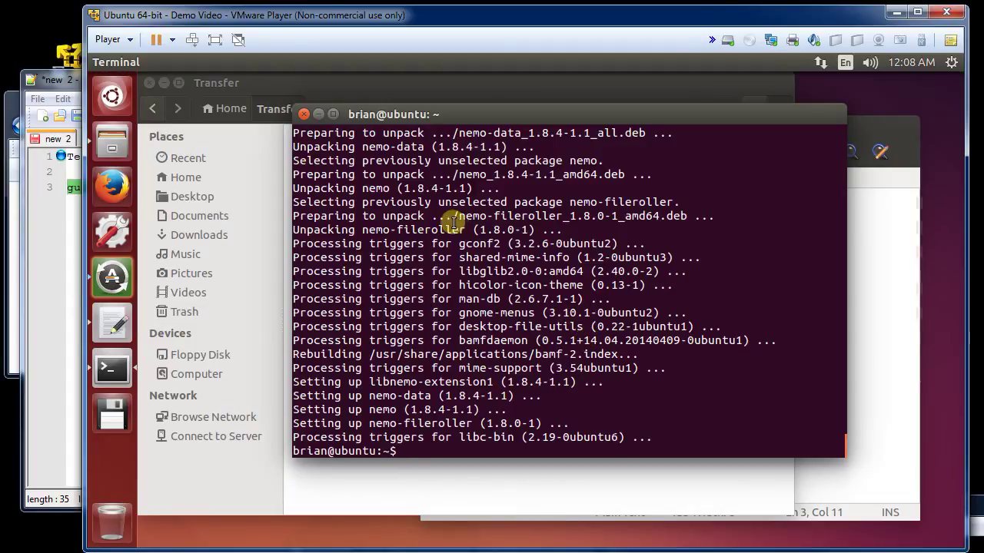
Search the Dash for nemo, pin its Files application to the launcher directly below the Dash icon, and close the Dash.
click(114, 97)
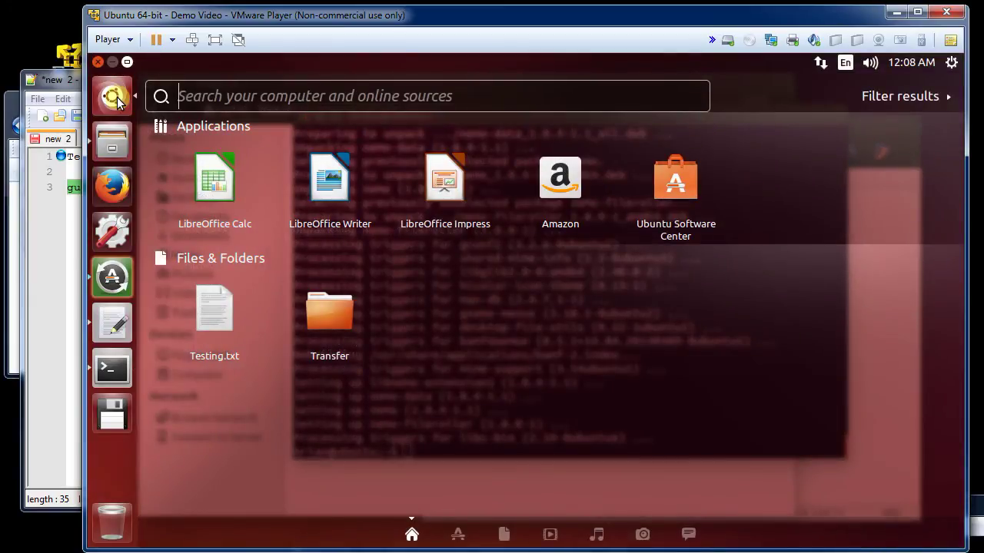
text(nemo)
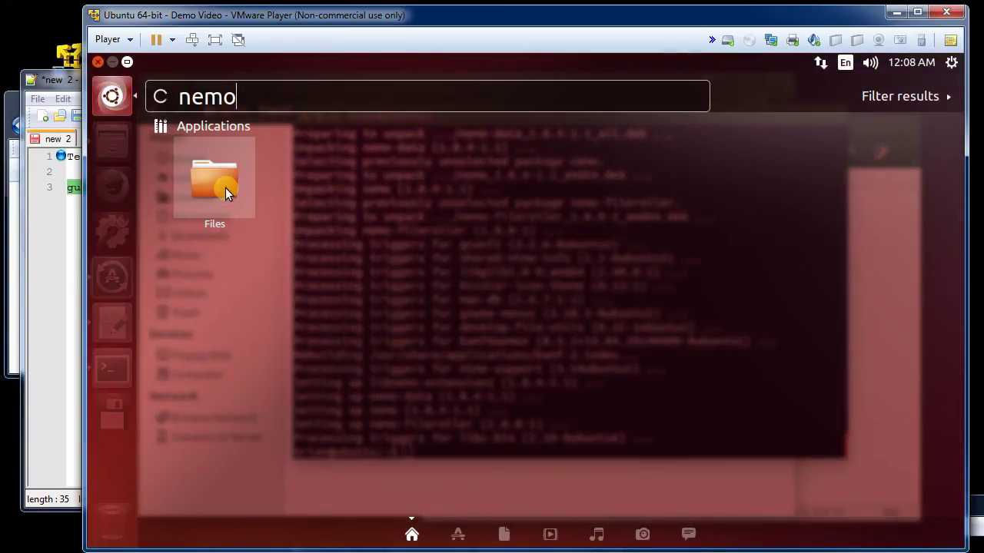
drag(191, 188, 180, 188)
drag(134, 156, 116, 136)
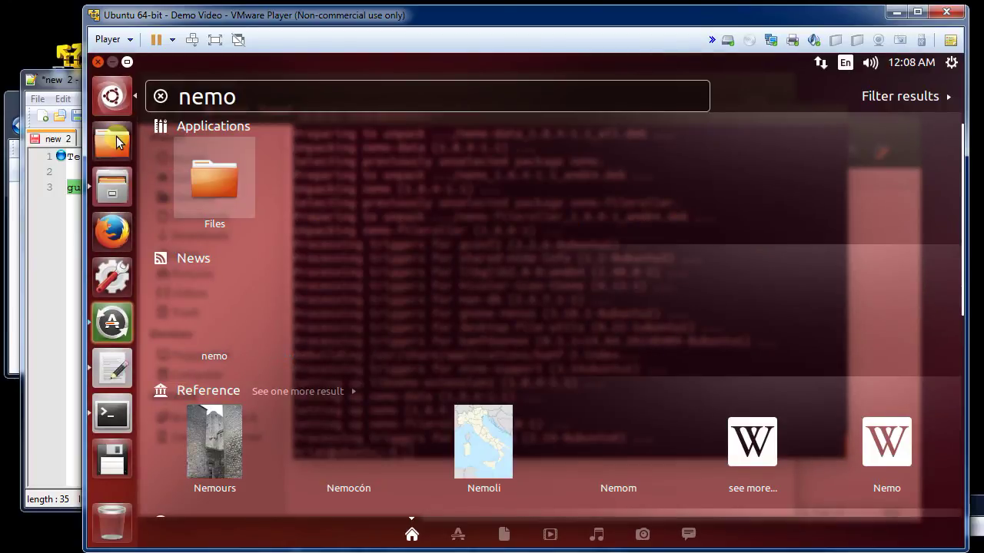
click(160, 96)
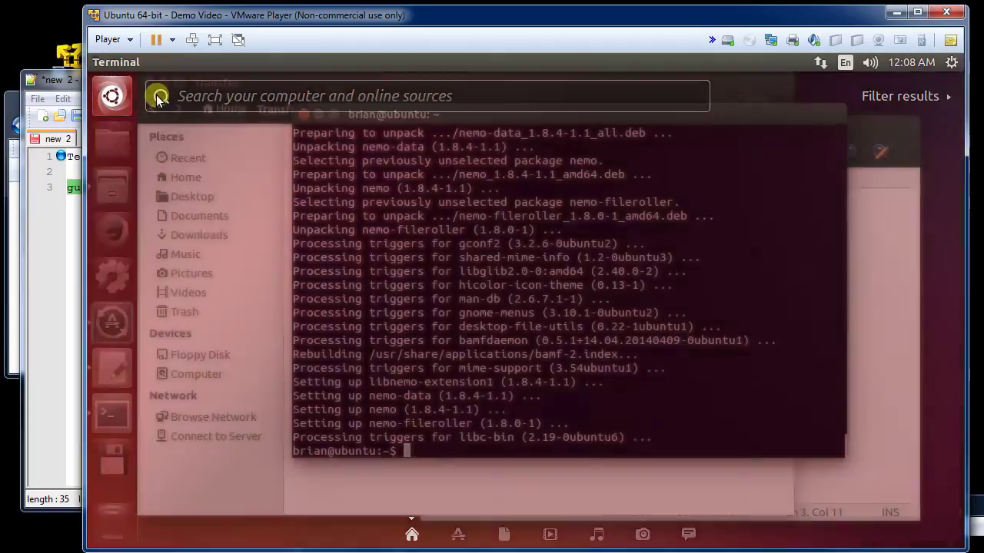
key(Escape)
Unlock the original Files application from the launcher and quit it with its open Transfer window.
right_click(110, 199)
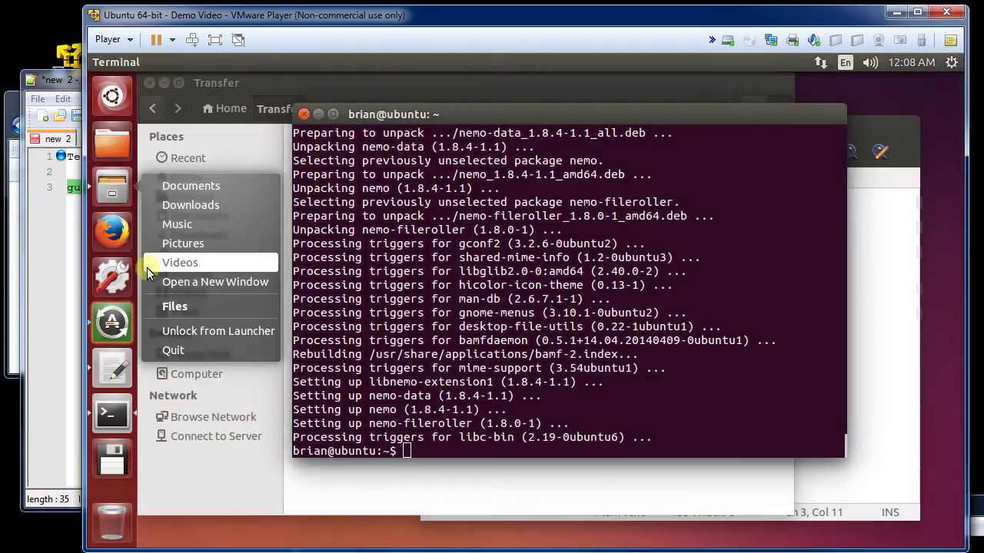
click(176, 332)
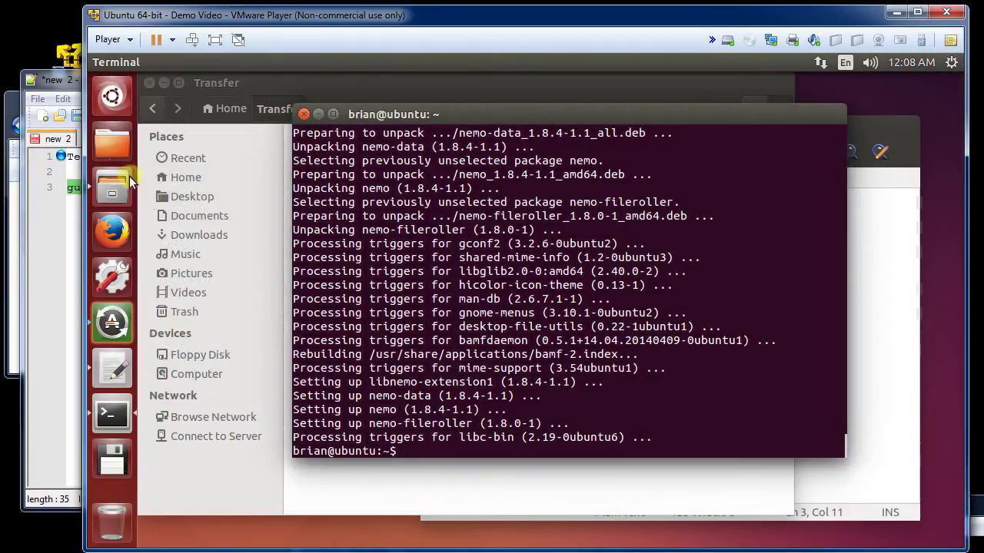
right_click(112, 200)
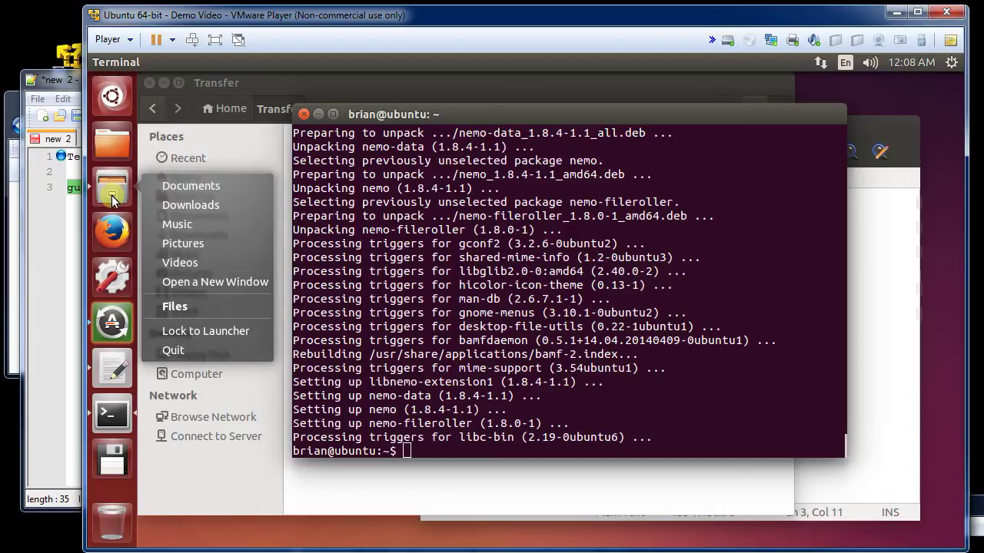
click(325, 231)
click(540, 472)
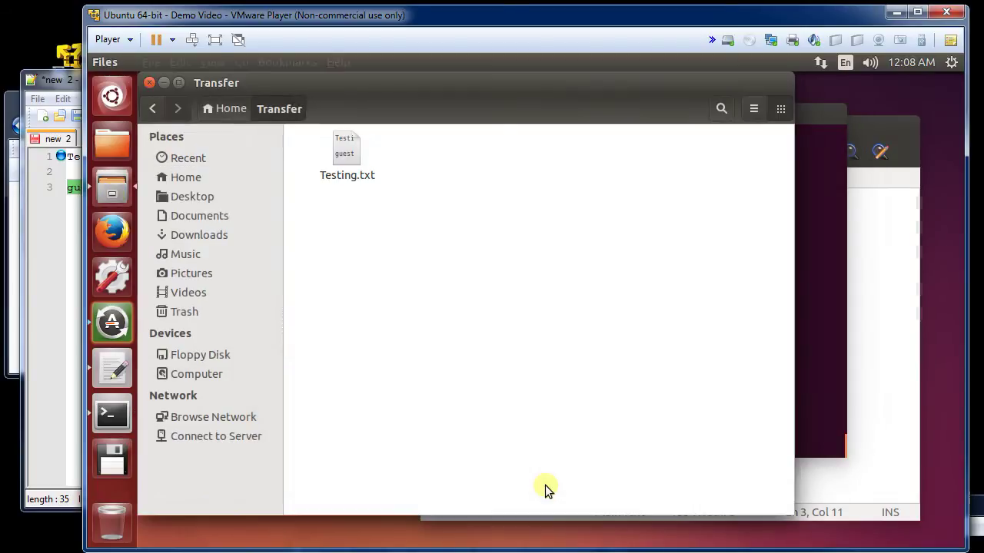
key(ctrl+q)
Open the Nemo file manager, show its sidebar as a folder tree with Home expanded, and shift its window slightly.
click(115, 153)
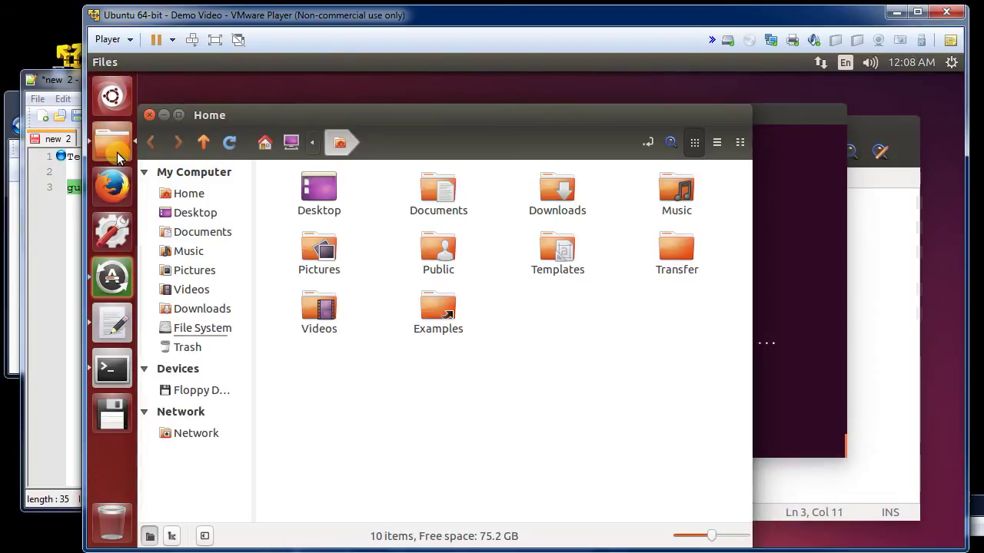
click(179, 538)
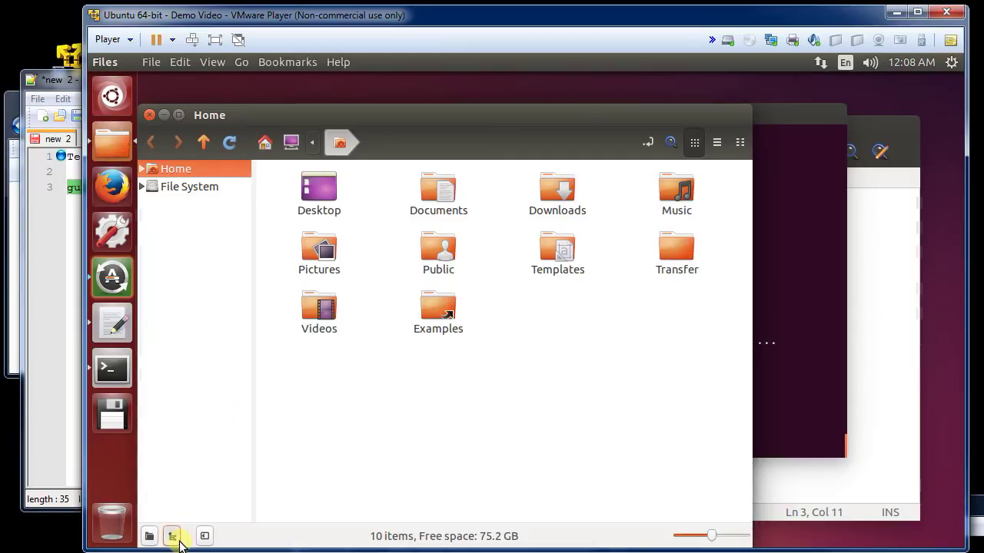
click(141, 171)
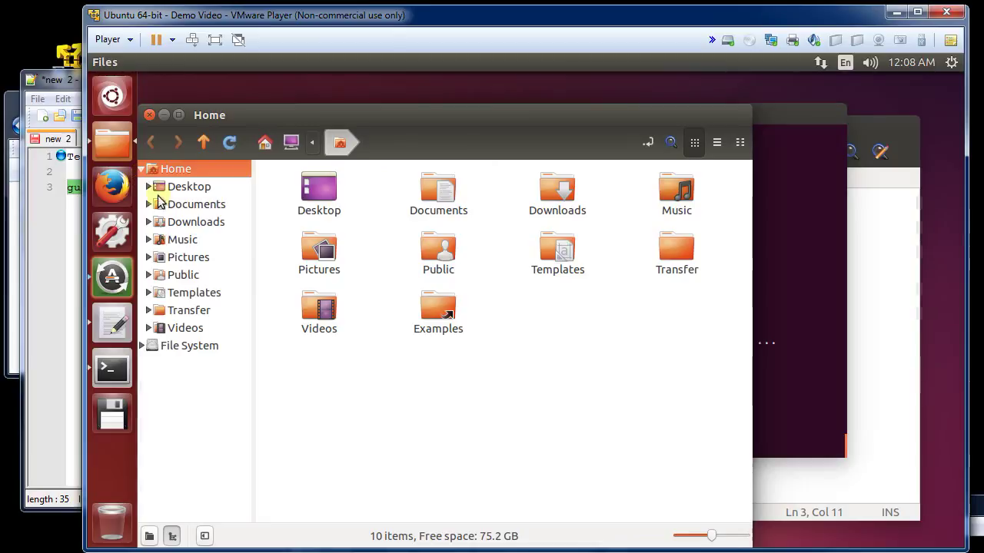
drag(543, 116, 576, 93)
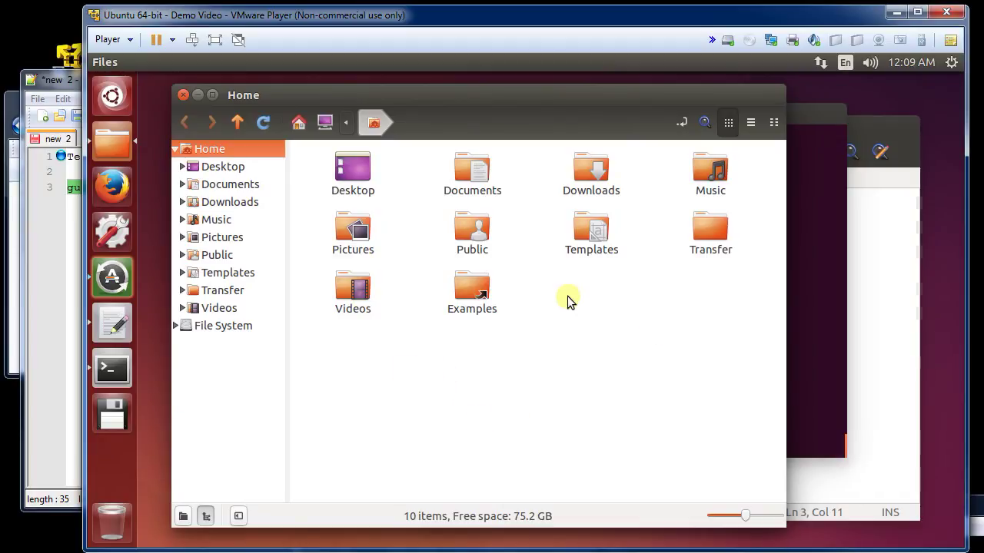
View the Ubuntu session menu's shutdown options and VMware Player's choices for closing the virtual machine, cancelling without closing it.
click(951, 62)
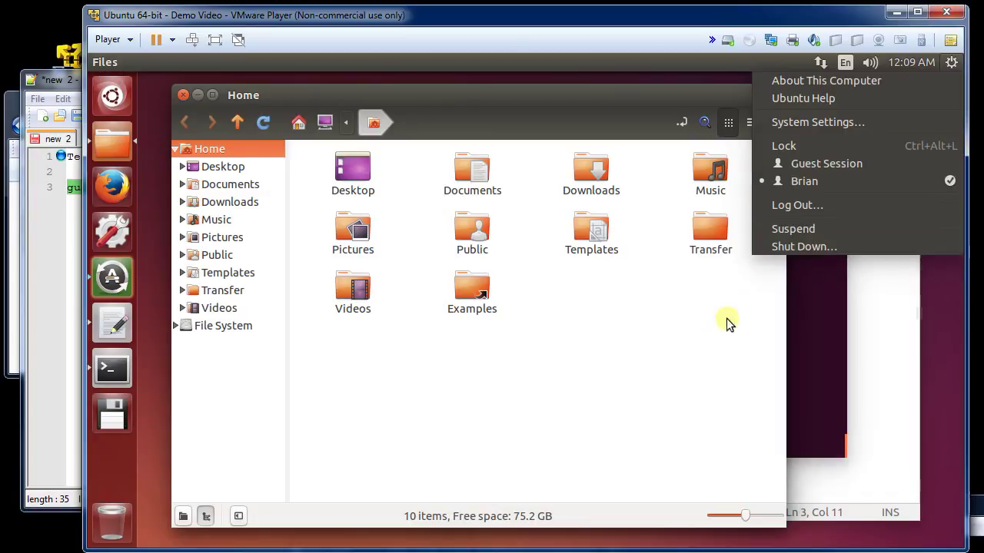
click(611, 350)
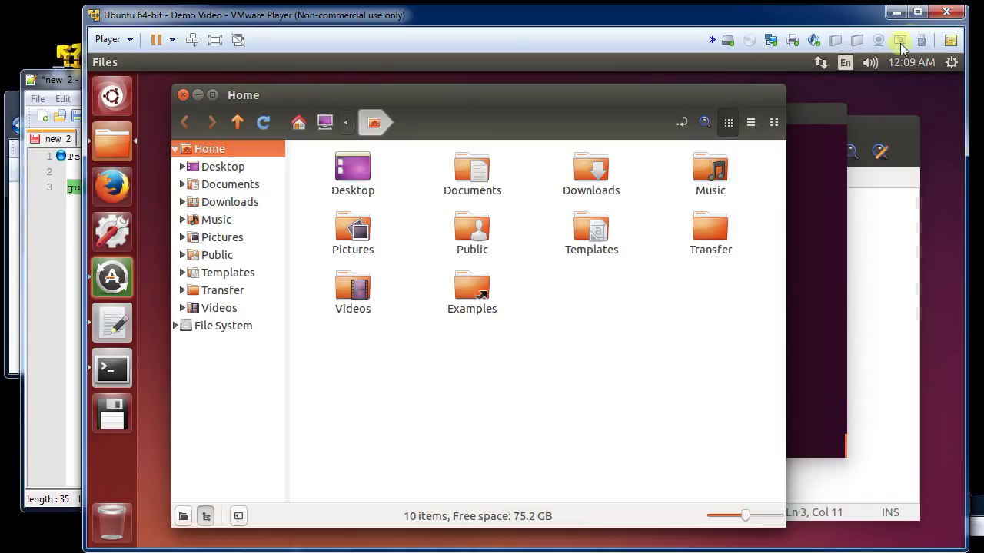
click(946, 12)
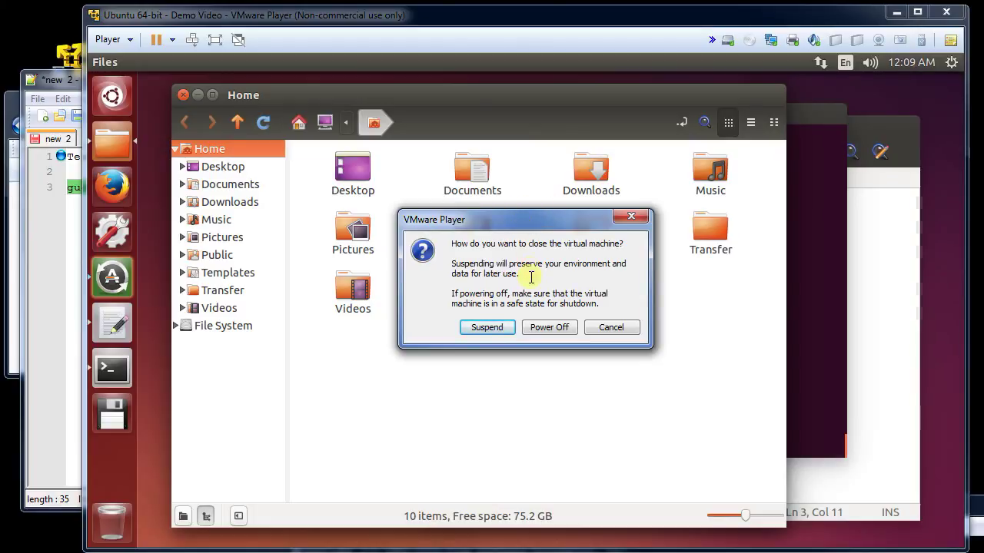
click(628, 328)
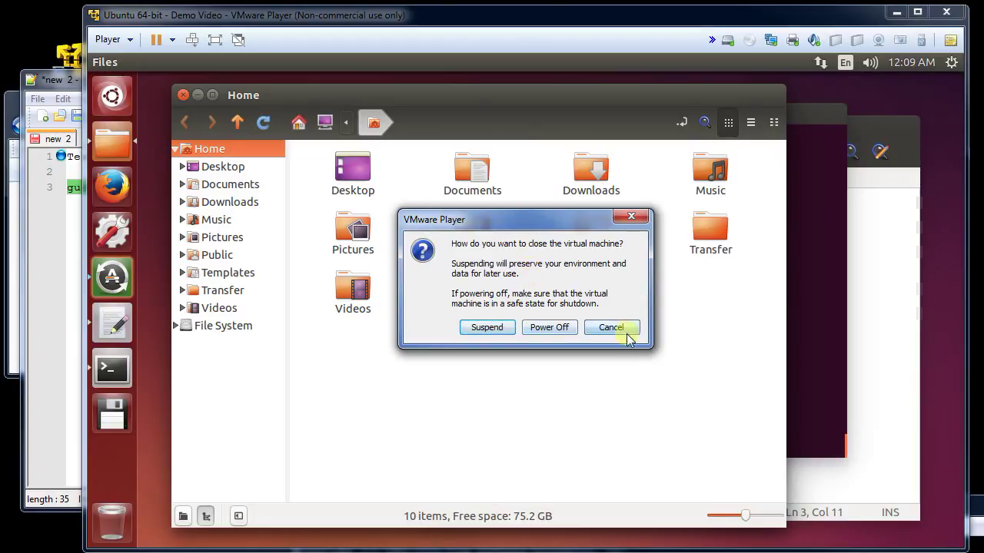
View the restart and shutdown choices in Ubuntu's Shut Down dialog and dismiss it without choosing either.
click(951, 62)
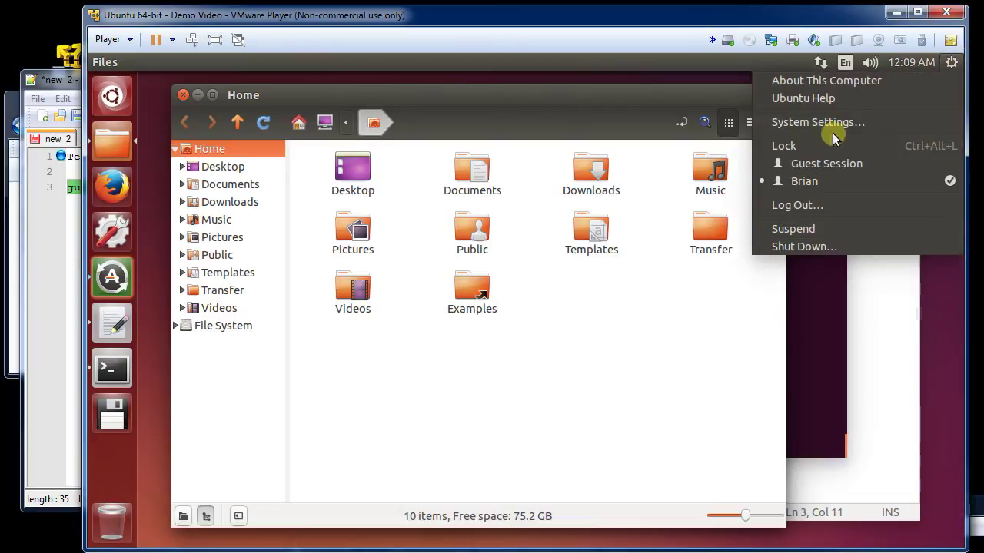
click(811, 245)
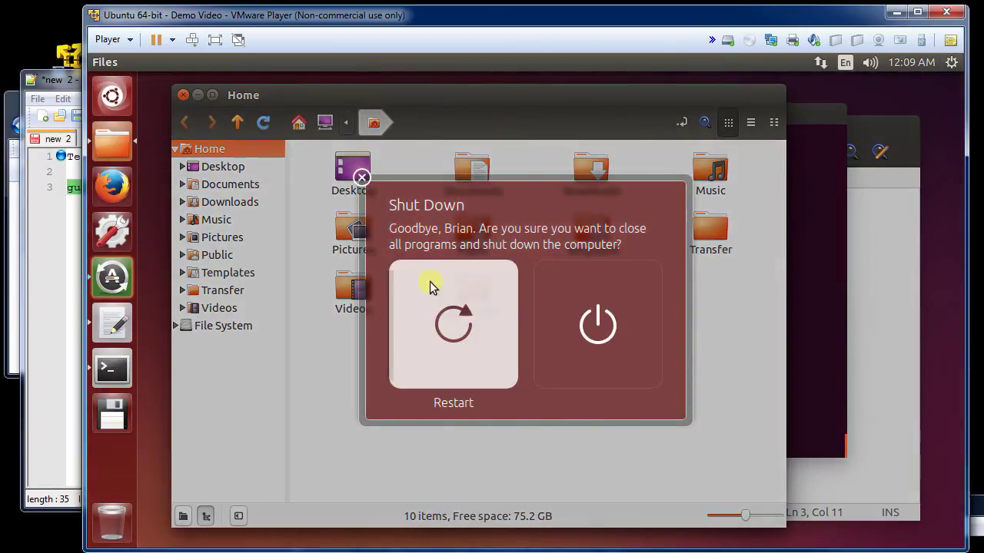
click(361, 181)
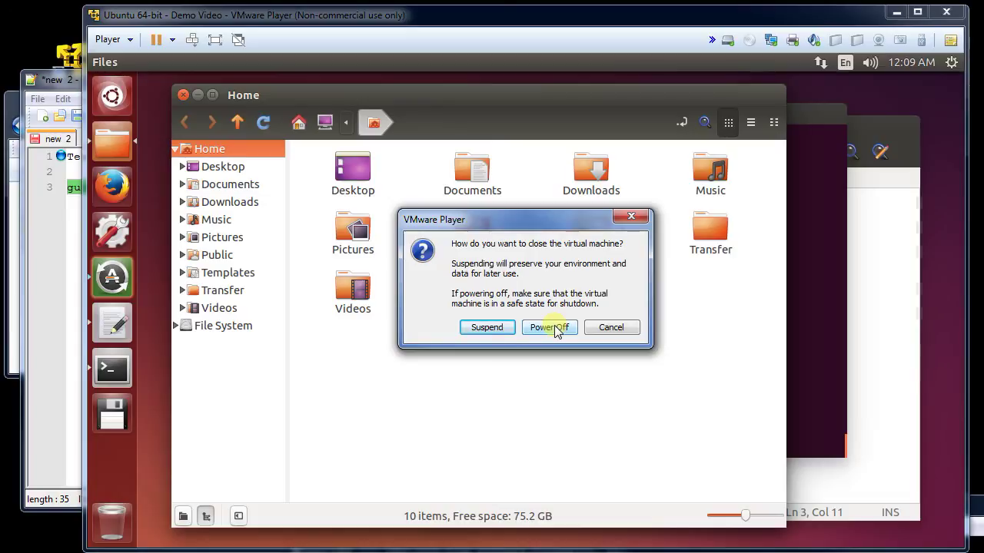
Close VMware Player by suspending the virtual machine, and move the Notepad++ window aside on the Windows desktop.
click(488, 327)
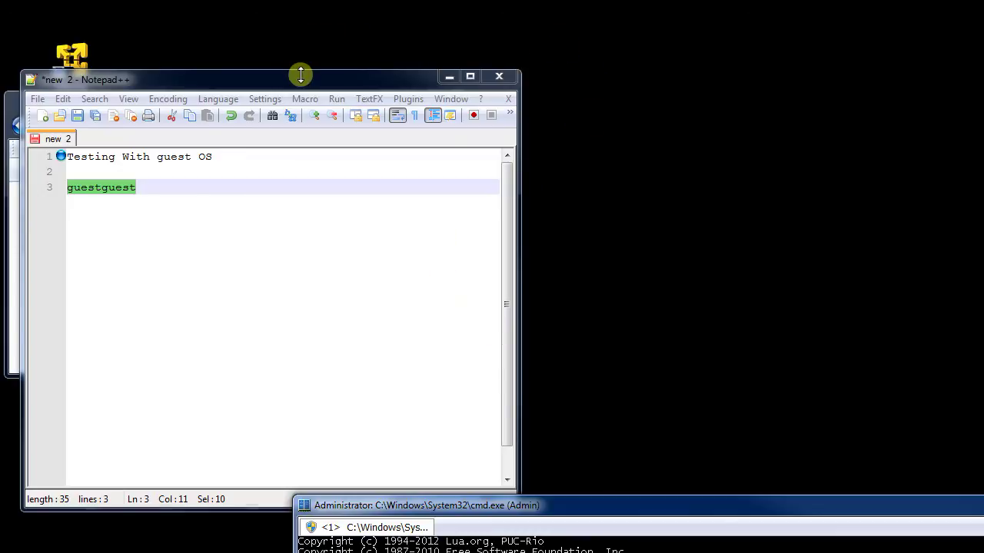
drag(300, 74, 591, 80)
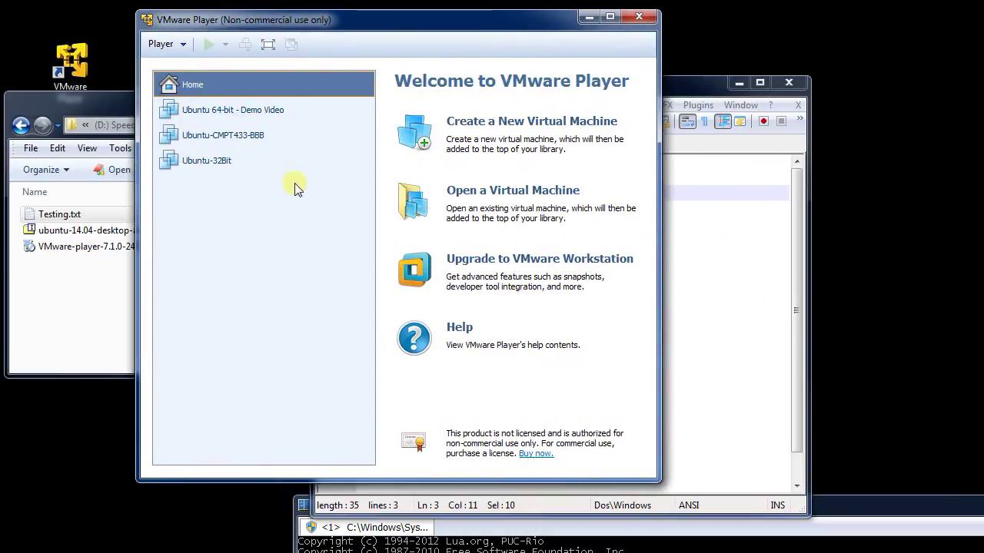
Resume the suspended Ubuntu 64-bit - Demo Video virtual machine from the VMware Player library, shift its window, and dismiss the Removable Devices hint.
click(240, 112)
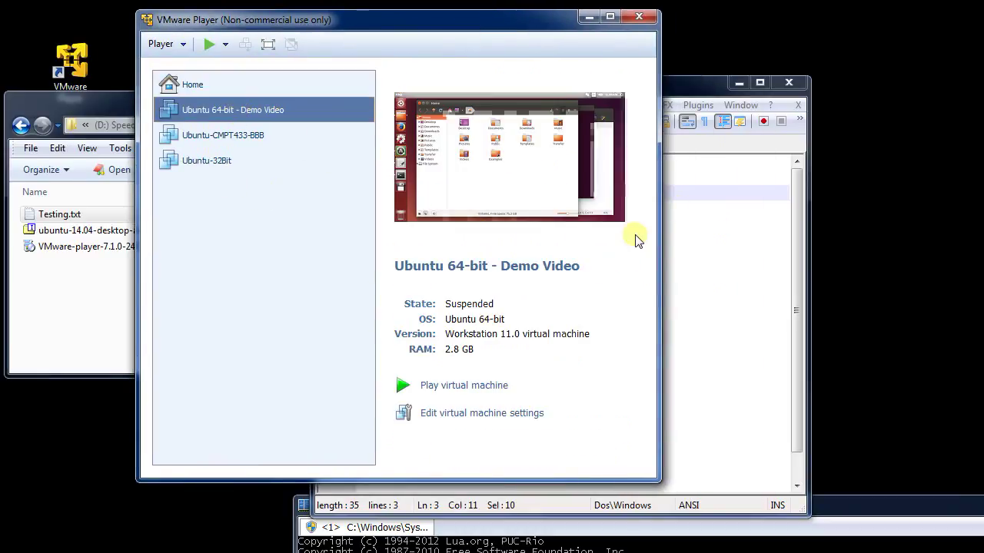
click(452, 385)
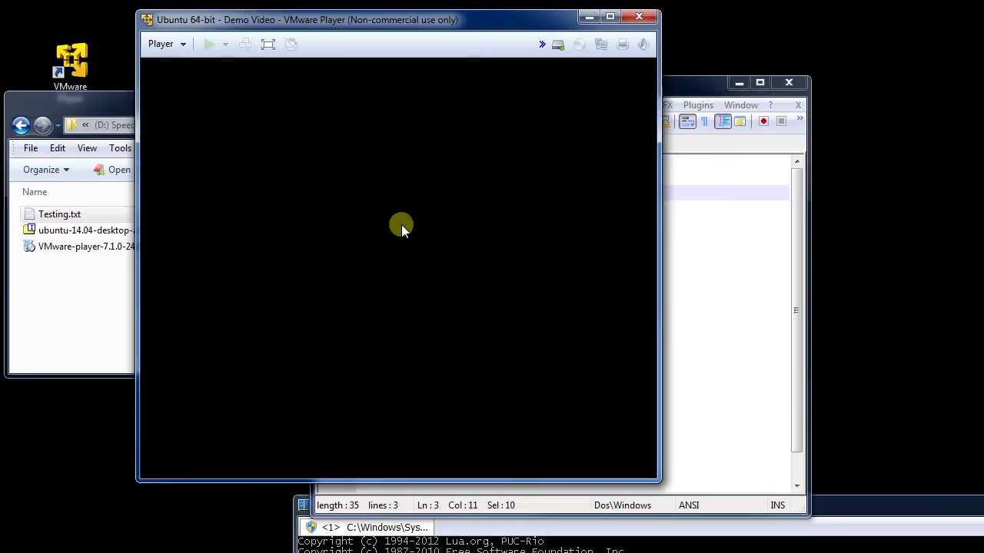
drag(391, 19, 291, 26)
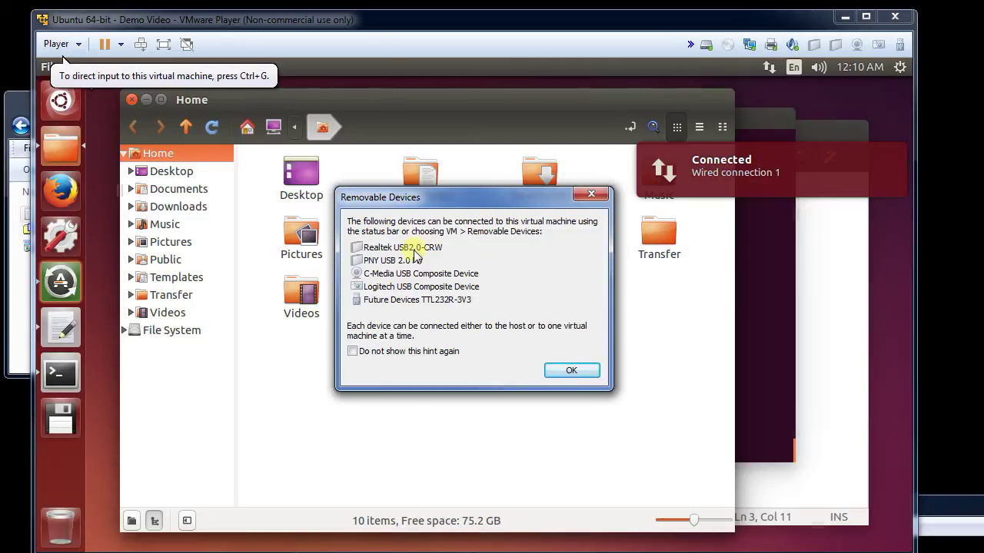
click(578, 374)
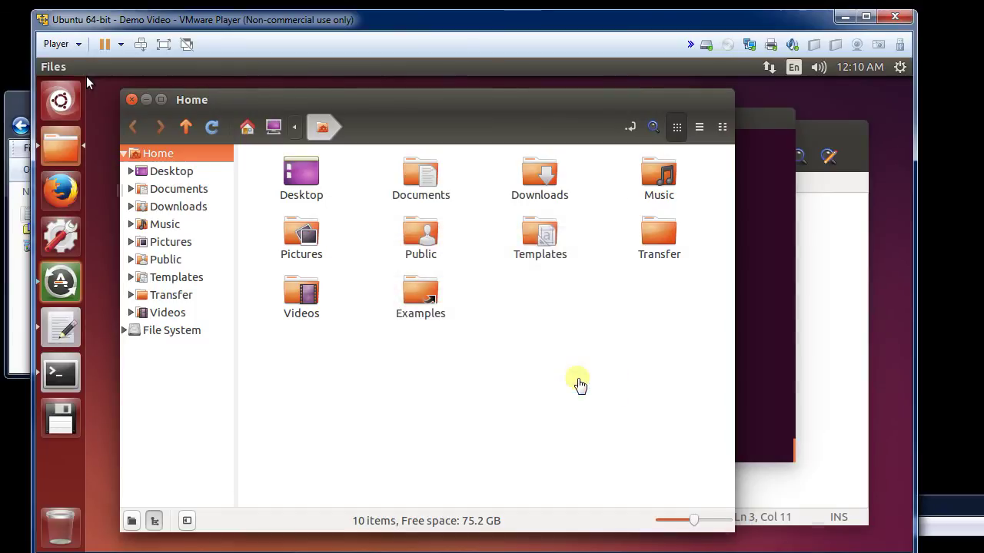